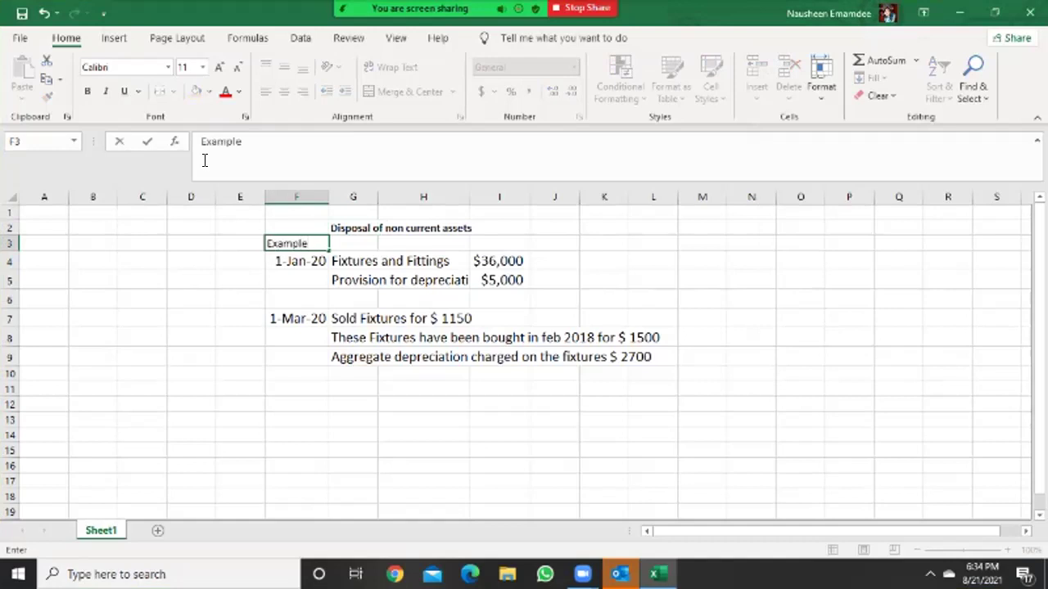
# Finish the Example label in F3 and add the note "(Aggregate depreciation)" in J5 beside the provision for depreciation amount
pyautogui.press('Return')
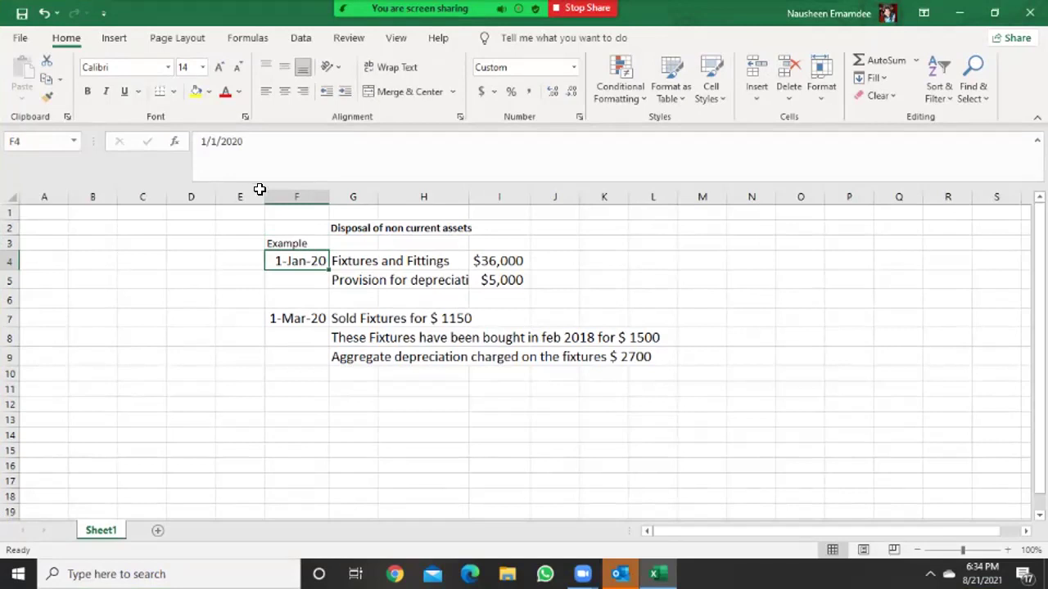
pyautogui.press('Right')
pyautogui.press('Right')
pyautogui.press('Left')
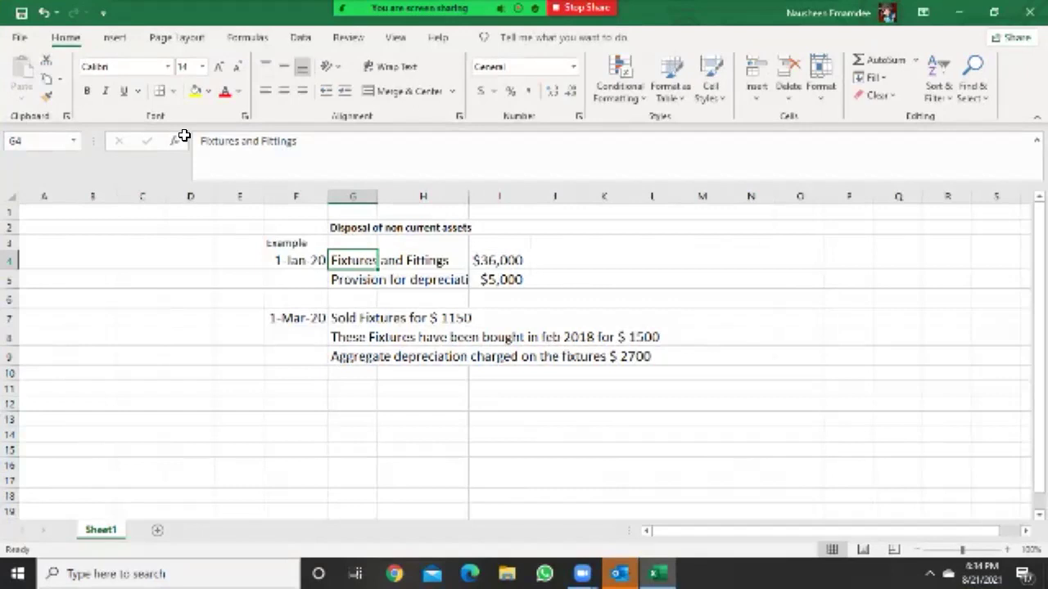
pyautogui.press('Right')
pyautogui.press('Right')
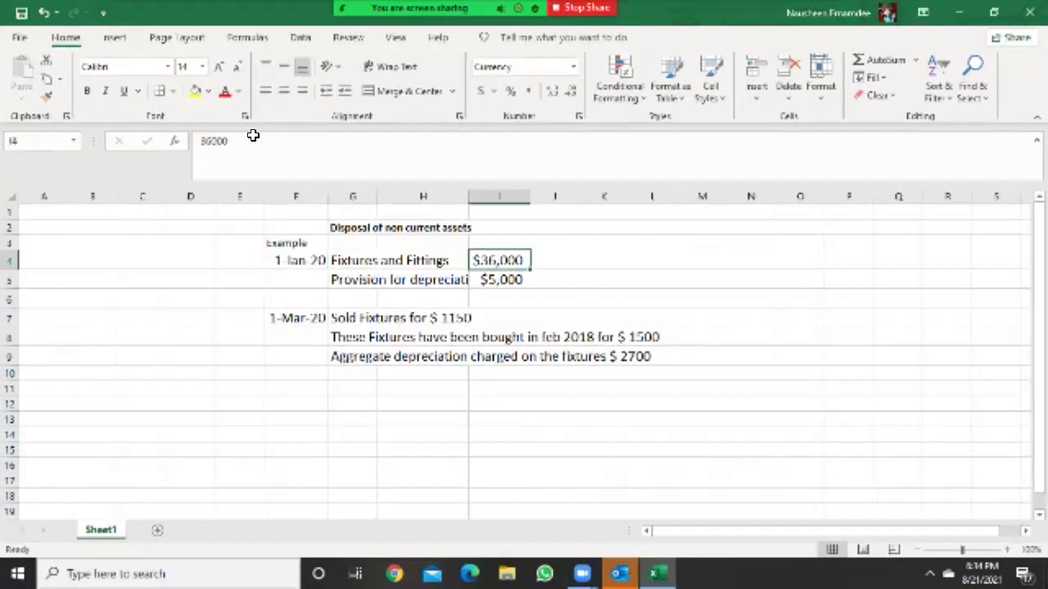
pyautogui.press('Down')
pyautogui.press('Left')
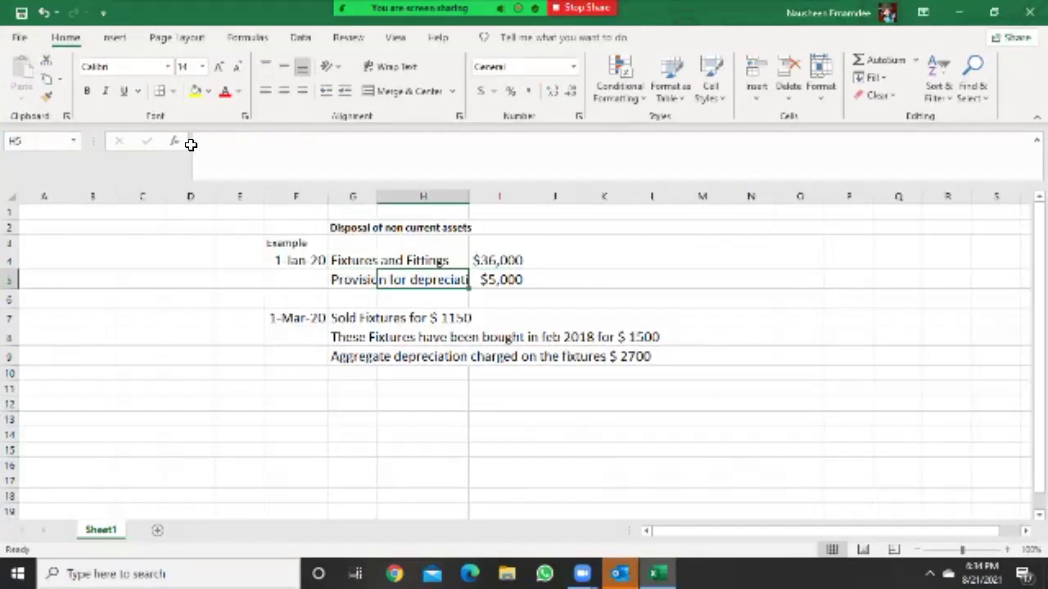
pyautogui.press('Left')
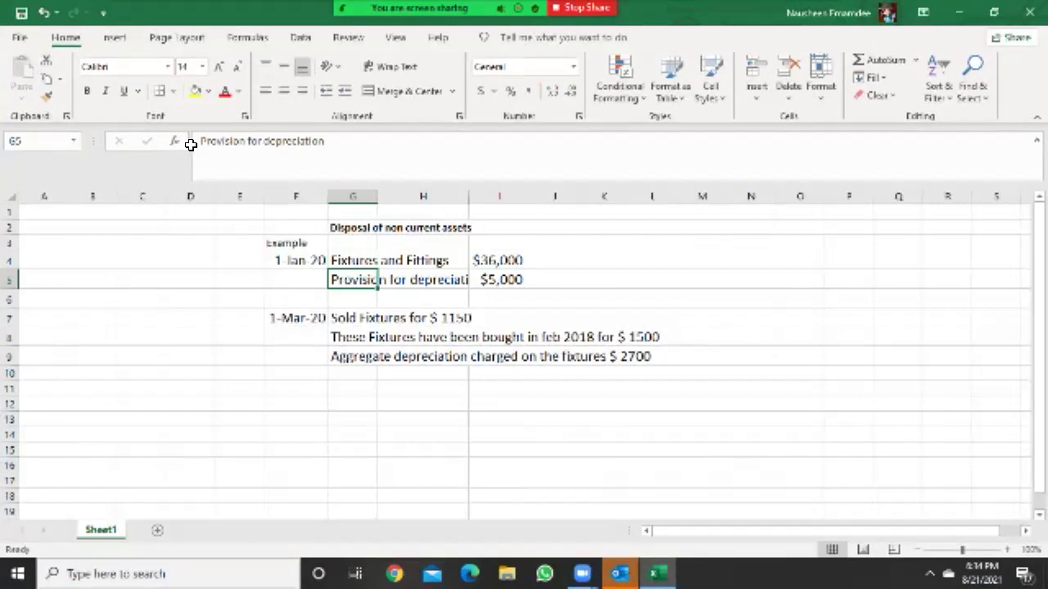
pyautogui.press('Right')
pyautogui.press('Right')
pyautogui.press('Right')
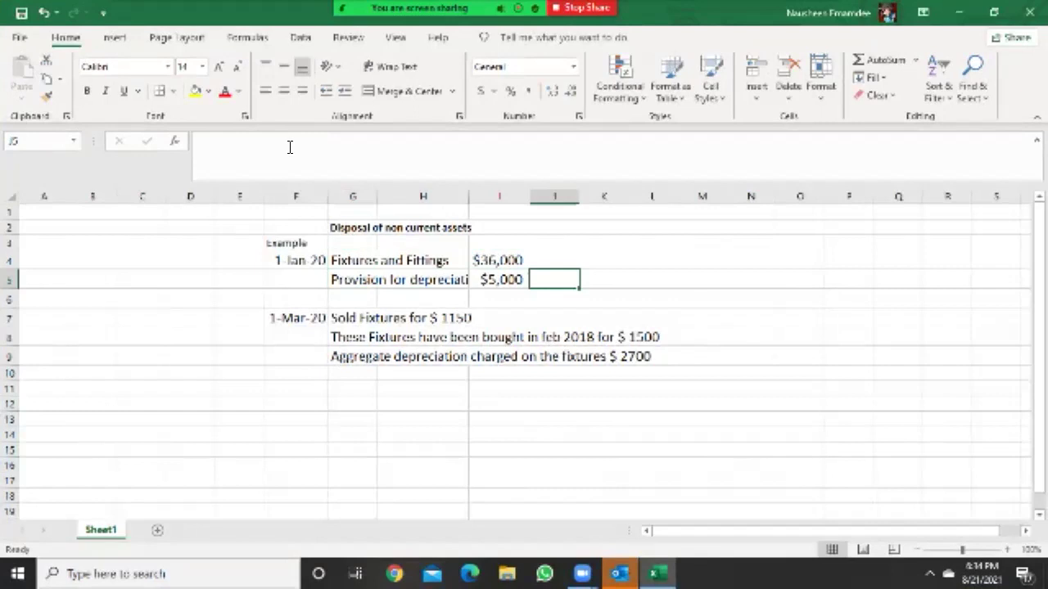
pyautogui.write('(Aggregate depreciatio')
pyautogui.press('BackSpace')
pyautogui.press('BackSpace')
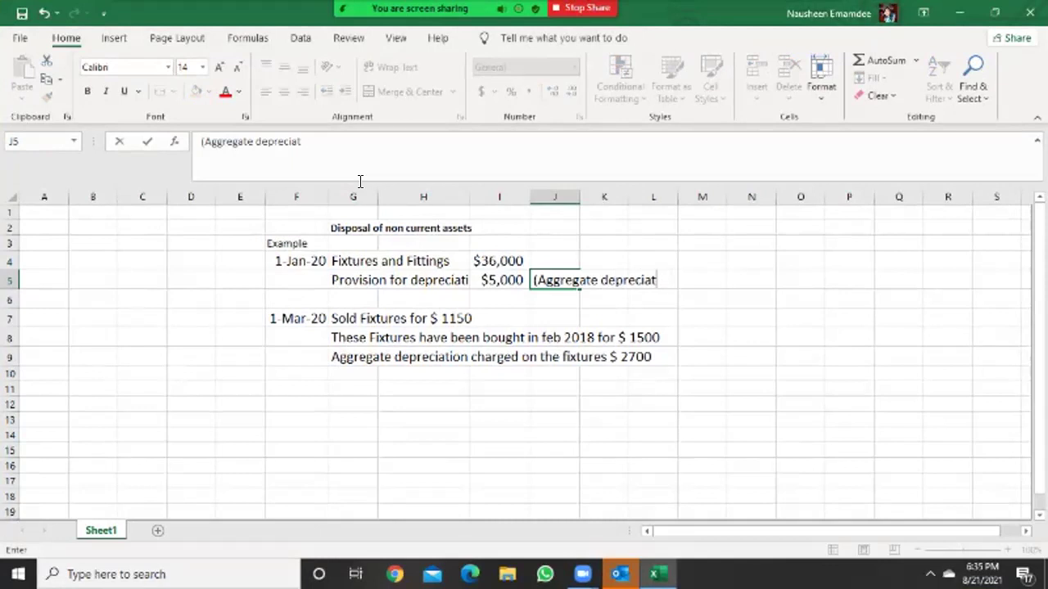
pyautogui.write('ion)')
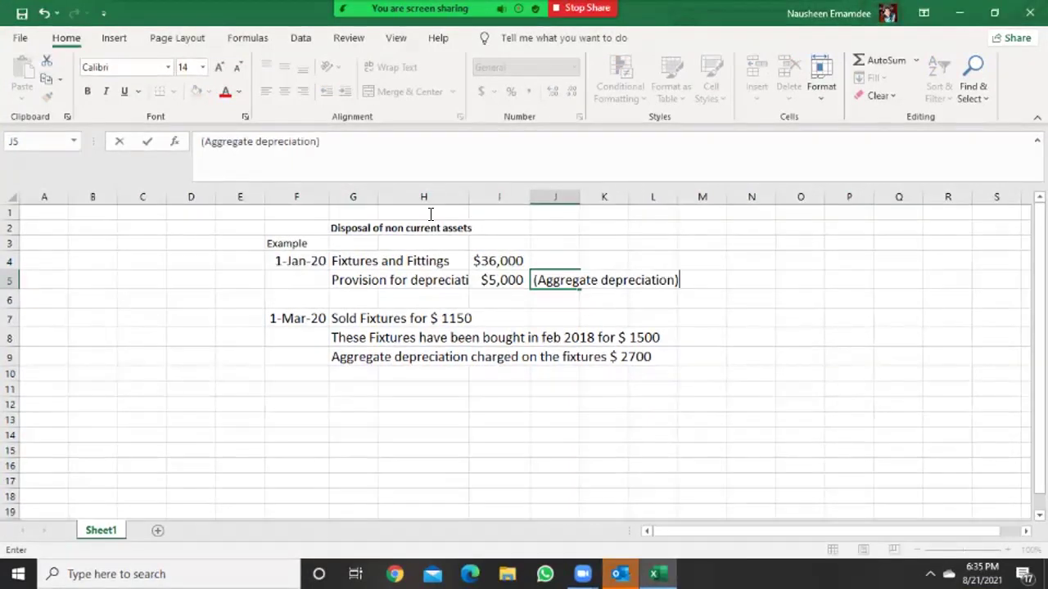
pyautogui.press('Down')
# Examine the cost and provision for depreciation balances and the details of the 1 March fixtures sale
pyautogui.press('Down')
pyautogui.press('Down')
pyautogui.press('Left')
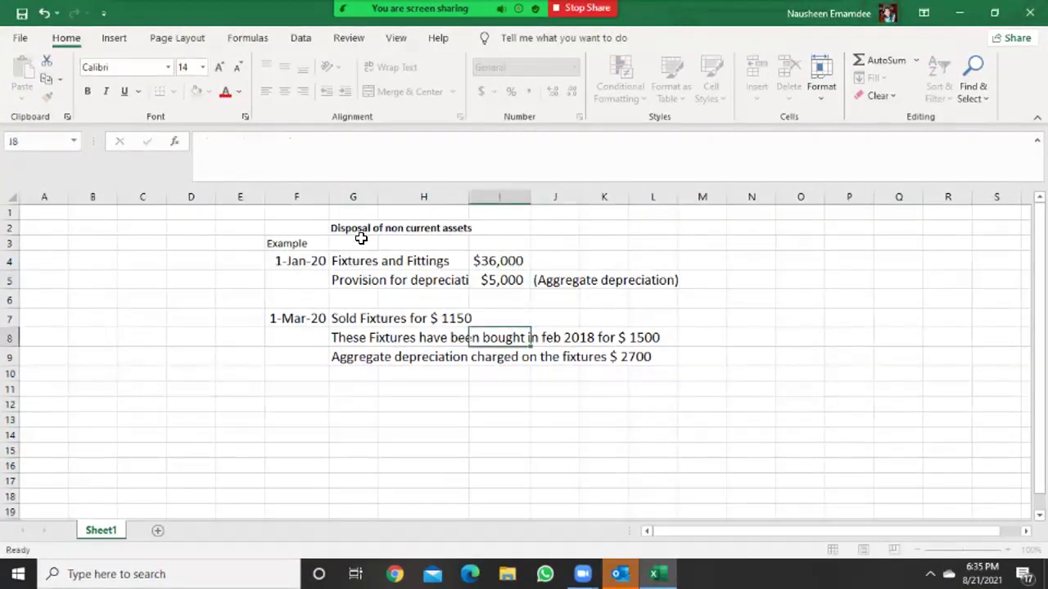
pyautogui.press('Up')
pyautogui.press('Up')
pyautogui.press('Up')
pyautogui.press('Up')
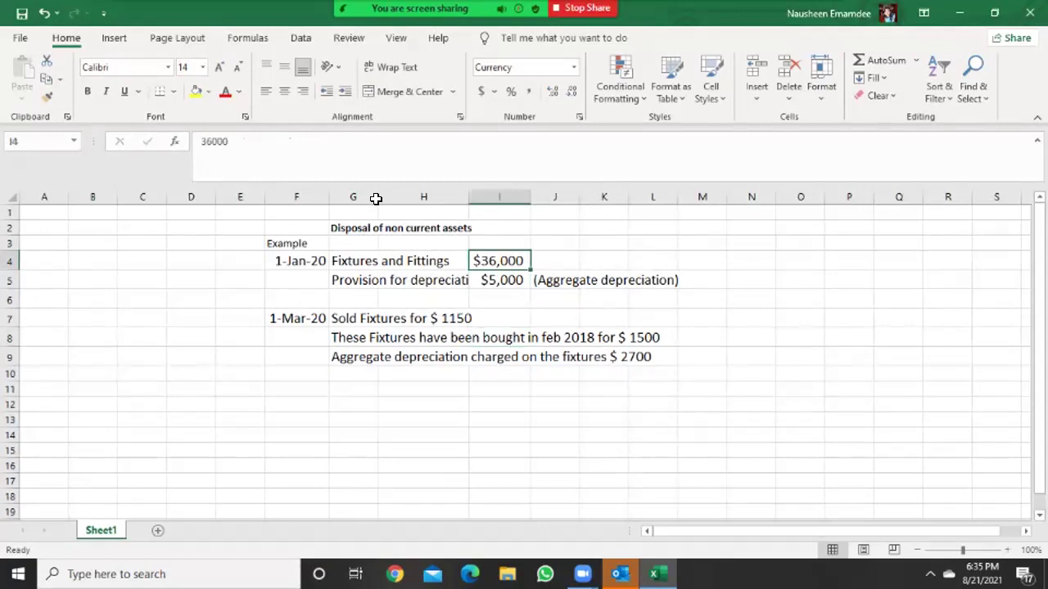
pyautogui.click(502, 284)
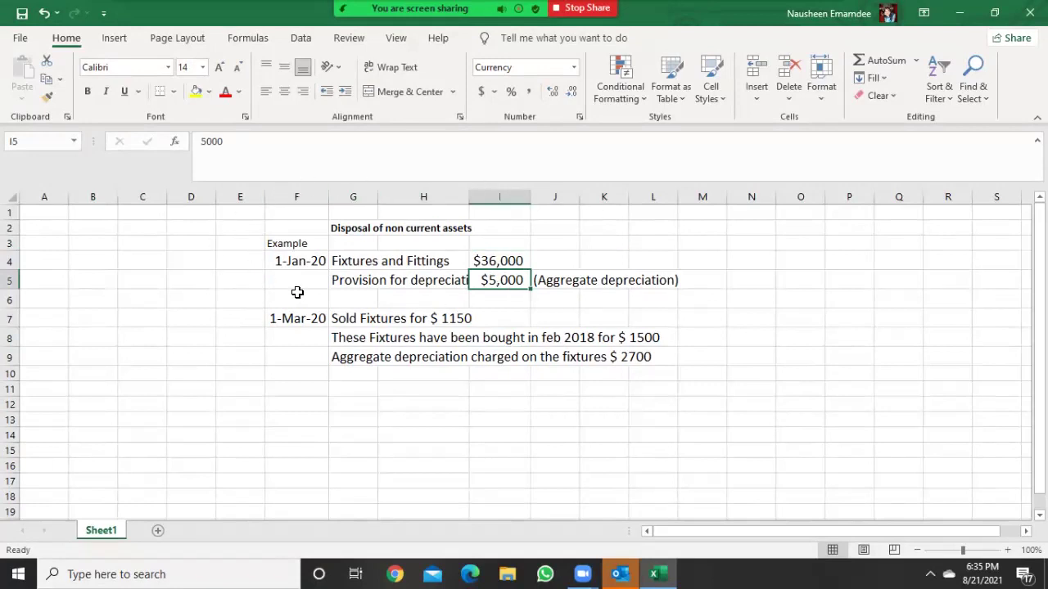
pyautogui.click(507, 250)
pyautogui.press('Up')
pyautogui.press('Up')
pyautogui.press('Up')
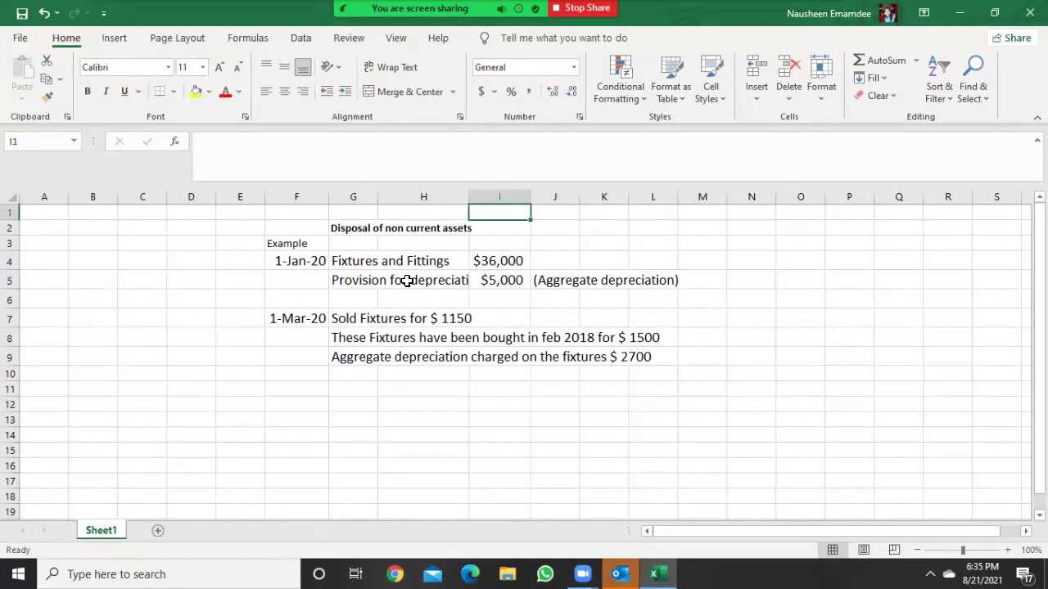
pyautogui.click(404, 281)
pyautogui.click(497, 291)
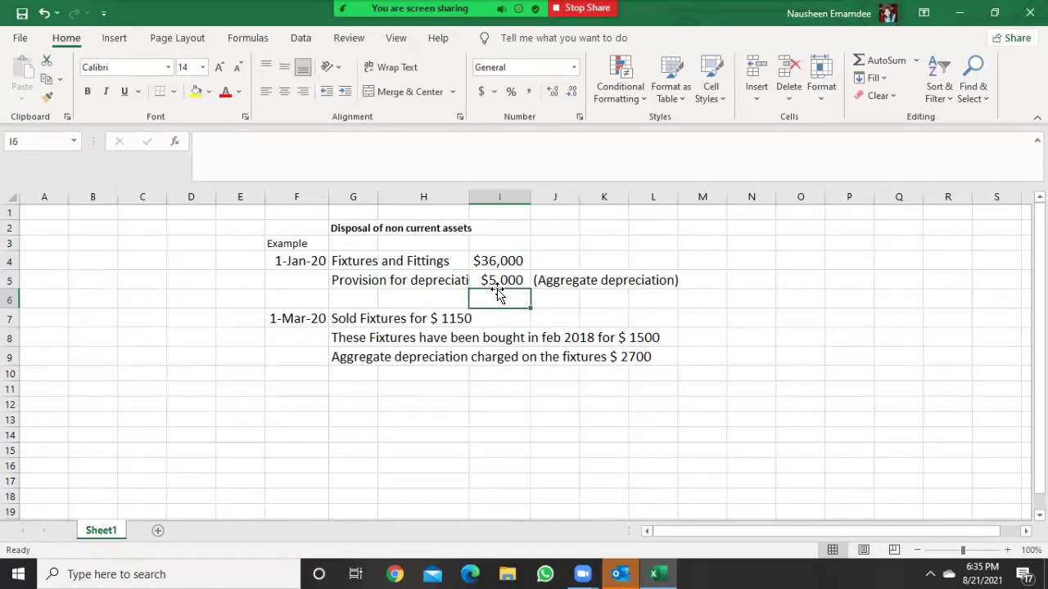
pyautogui.click(520, 266)
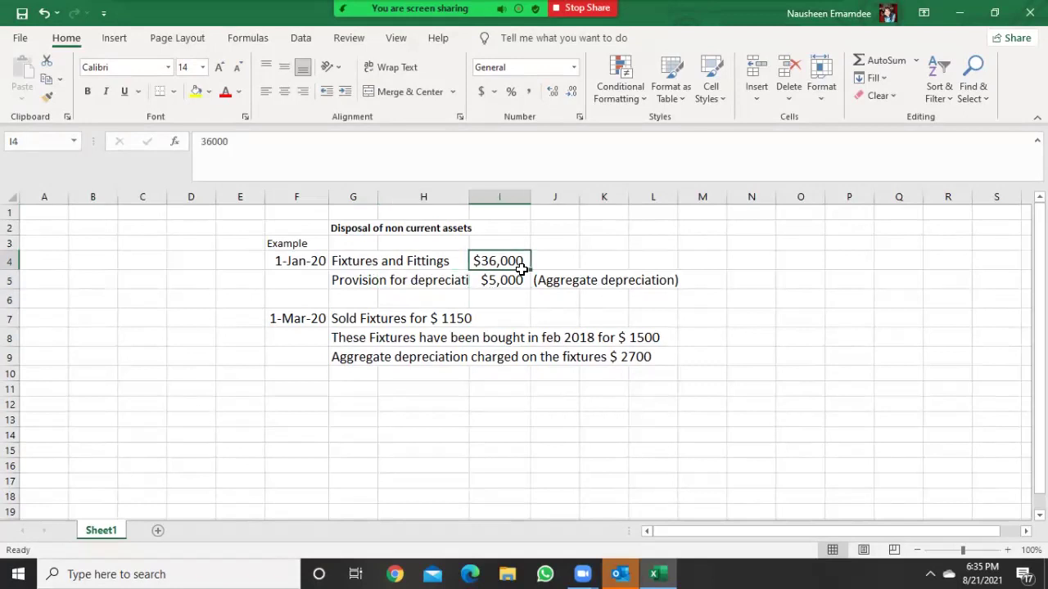
pyautogui.click(287, 316)
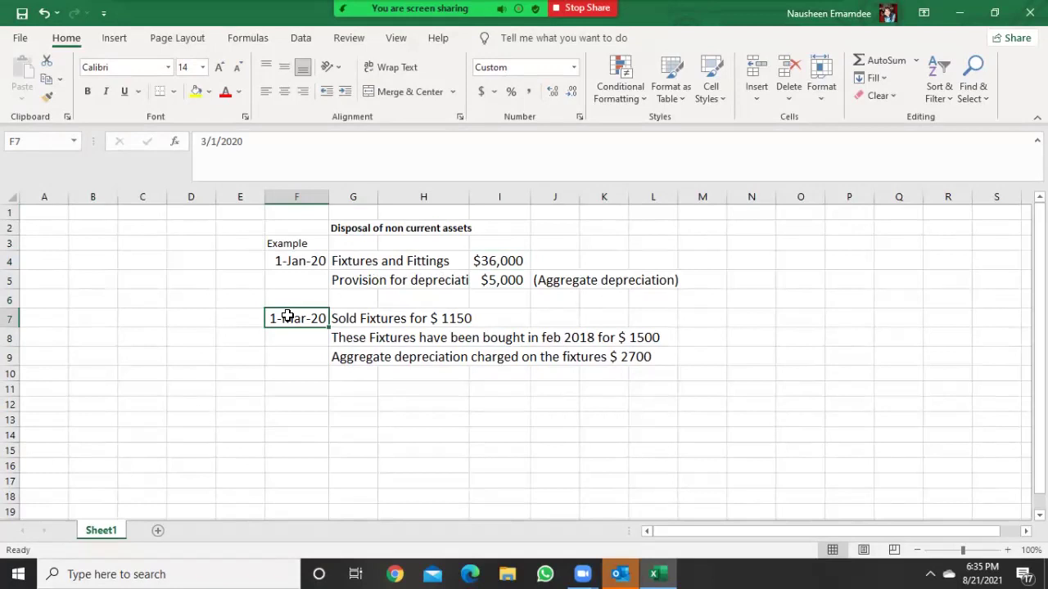
pyautogui.click(390, 320)
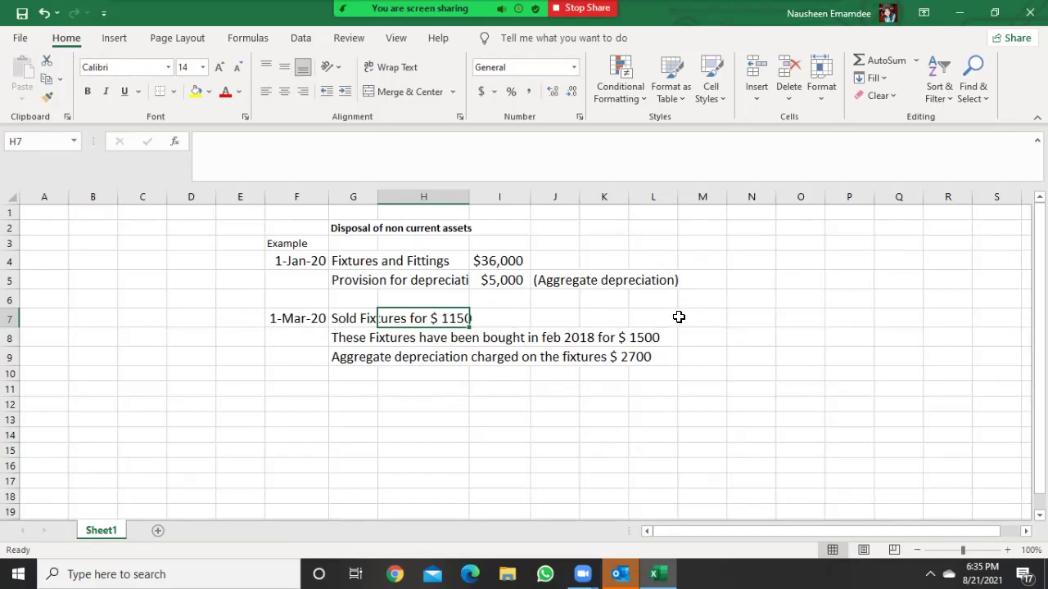
pyautogui.click(334, 356)
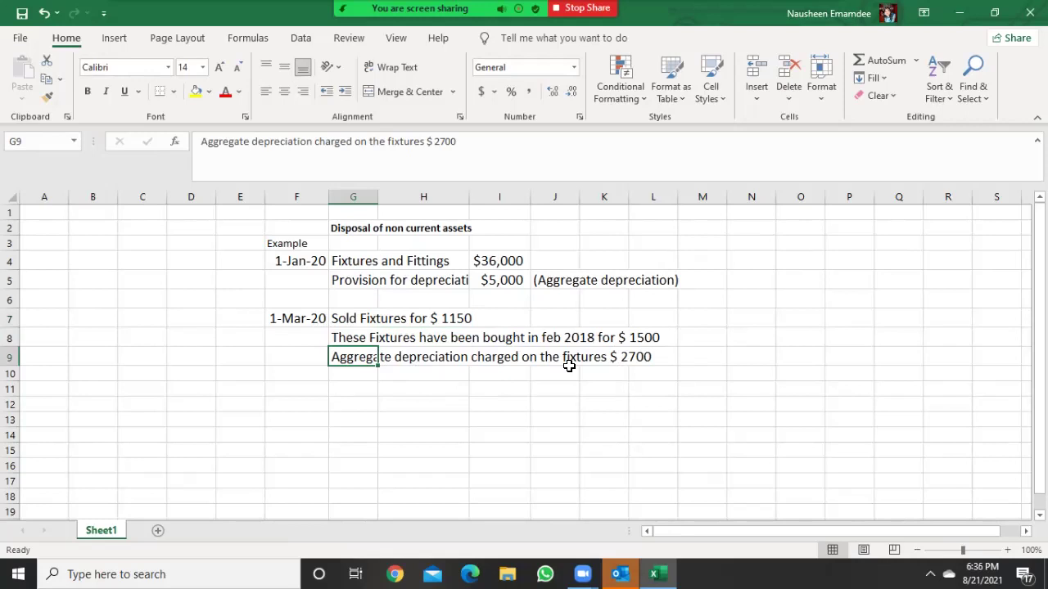
# Enter the task instruction "Prepare accpunting entries for the disposal." in F11 below the sale details
pyautogui.click(309, 406)
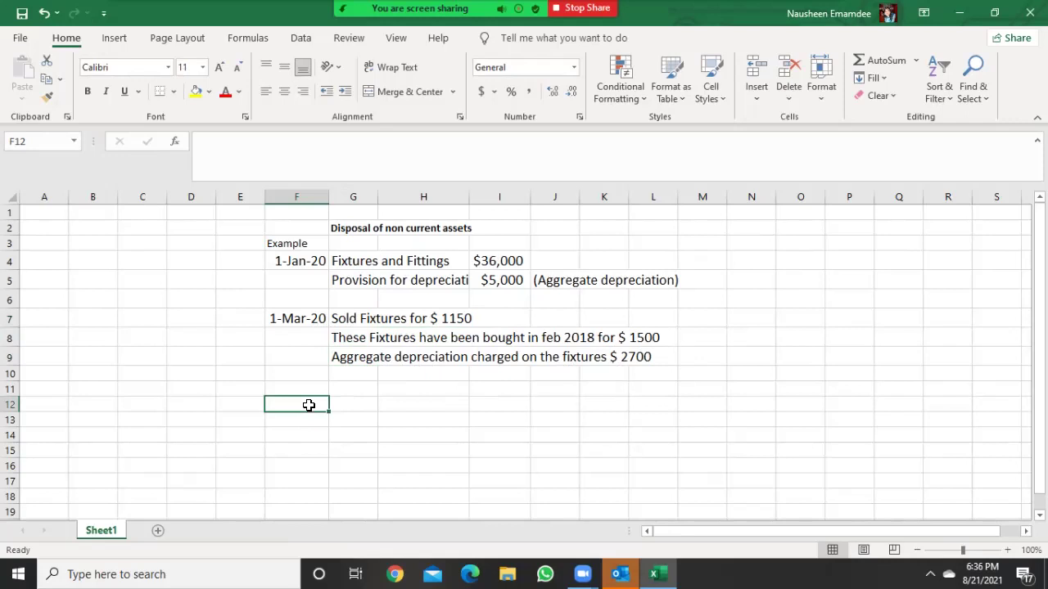
pyautogui.press('Down')
pyautogui.press('Down')
pyautogui.press('Down')
pyautogui.press('Down')
pyautogui.press('Down')
pyautogui.press('Down')
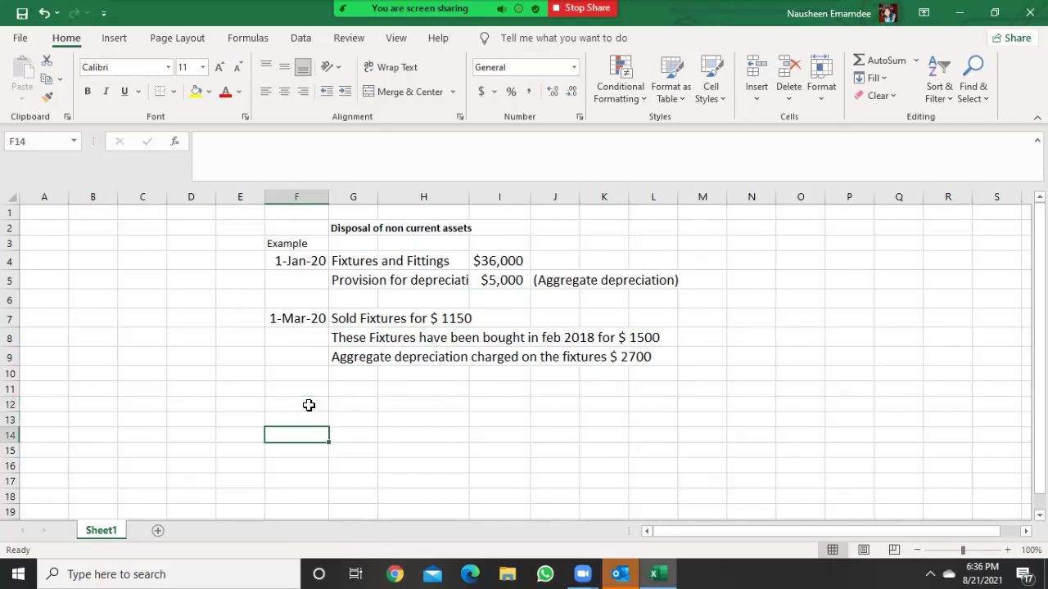
pyautogui.click(320, 392)
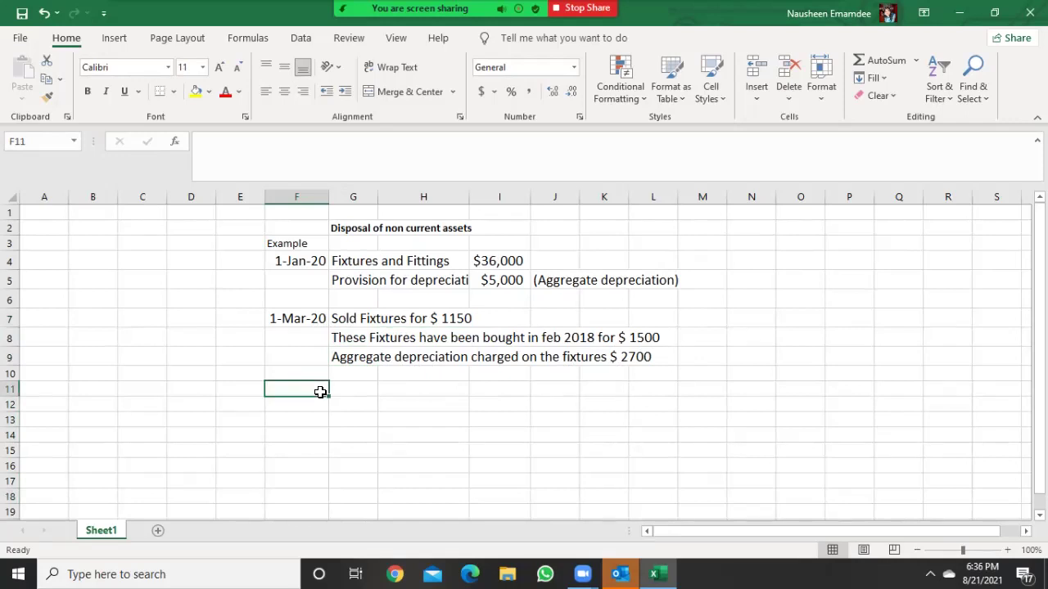
pyautogui.write('Prep')
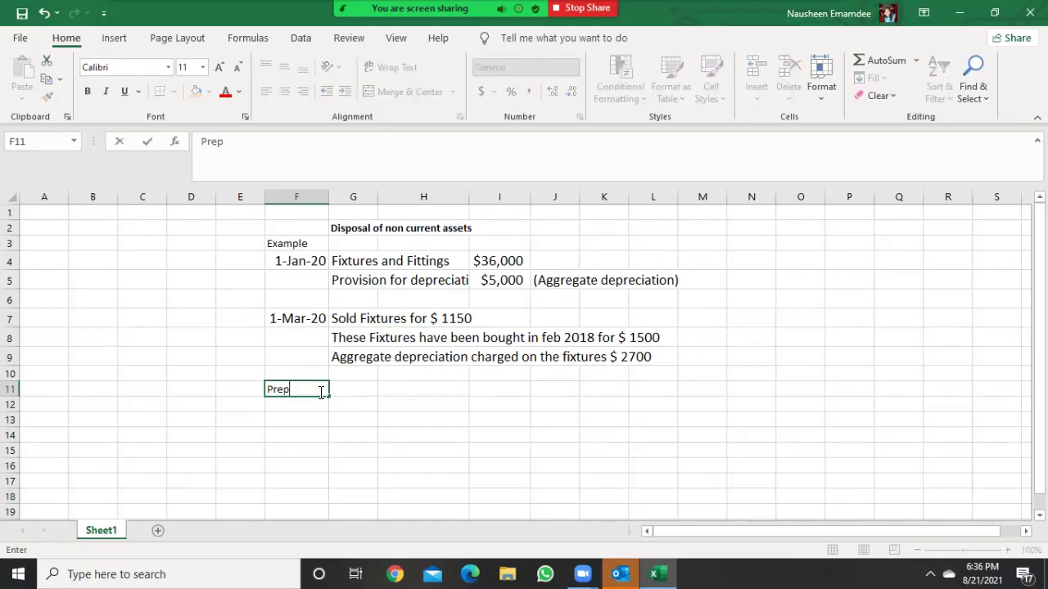
pyautogui.write('are accpu')
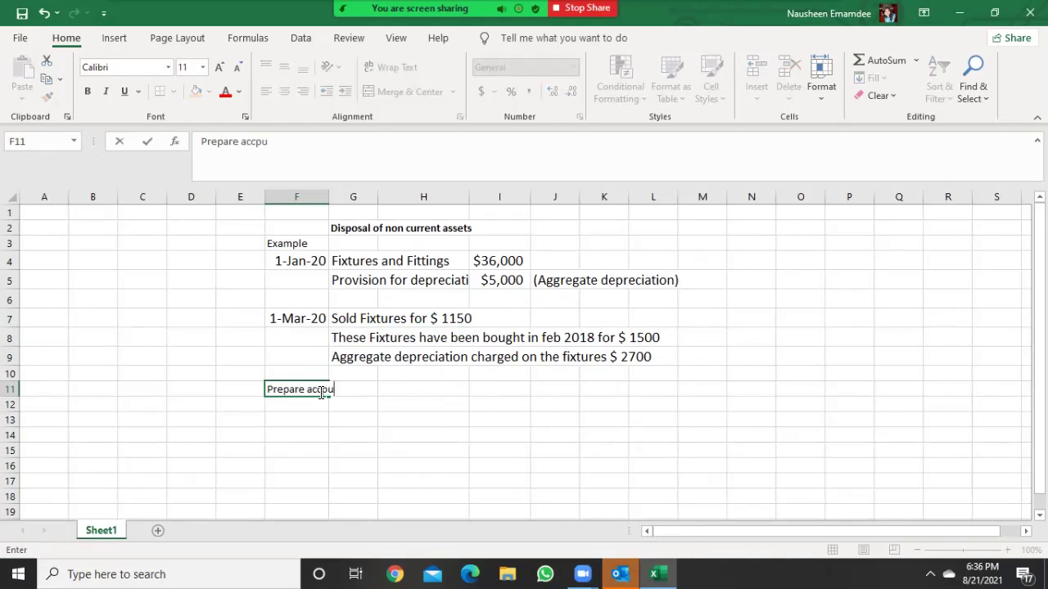
pyautogui.write('nting entries for the disposal')
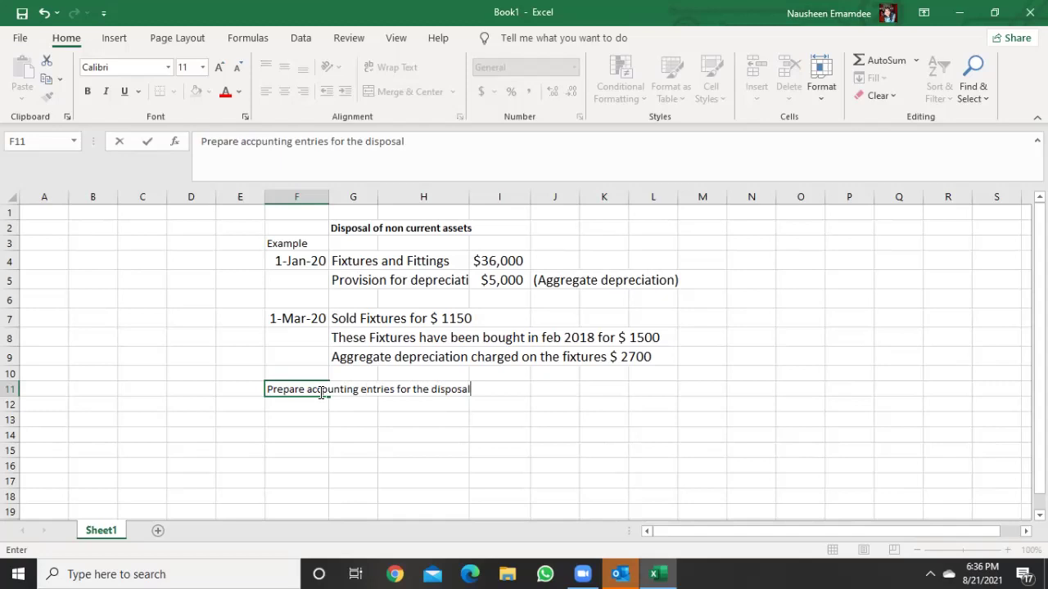
pyautogui.press('Return')
pyautogui.press('Return')
pyautogui.press('Return')
pyautogui.press('Return')
pyautogui.press('Return')
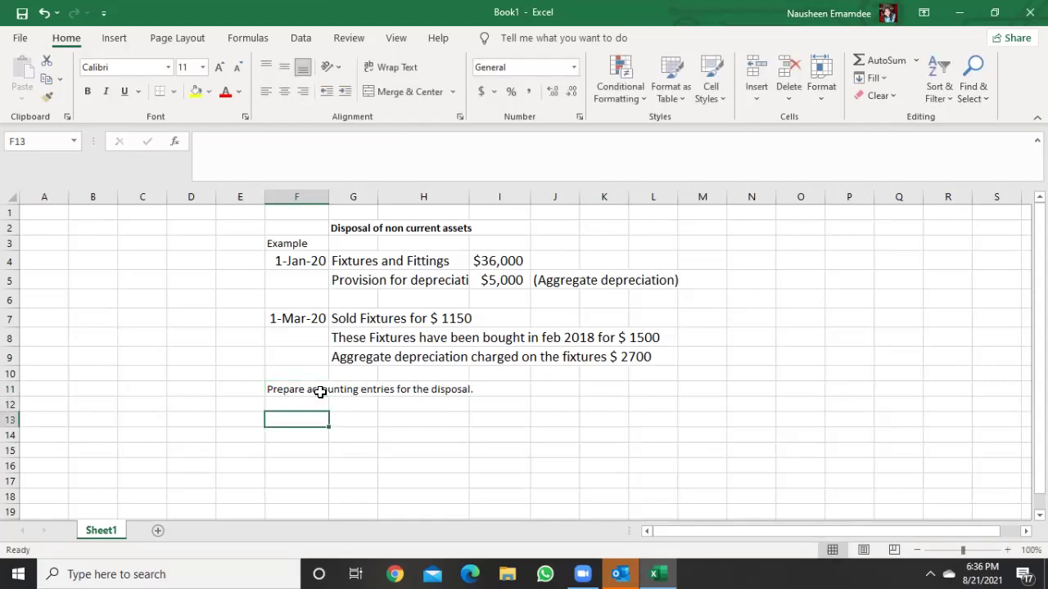
pyautogui.press('Return')
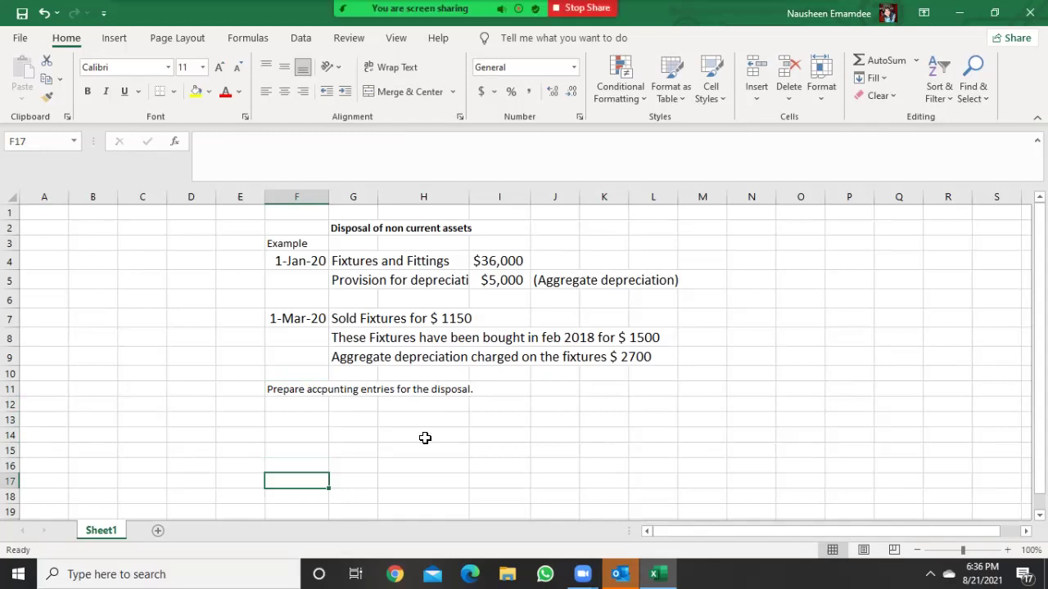
# Add the note "(at cost)" in J4 beside the Fixtures and Fittings amount
pyautogui.click(336, 420)
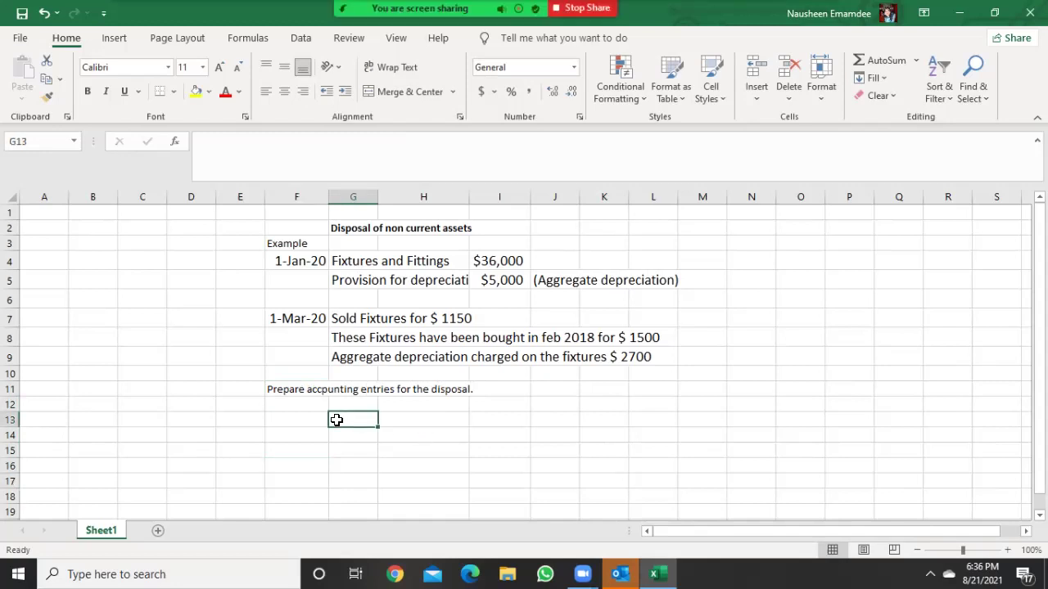
pyautogui.click(361, 262)
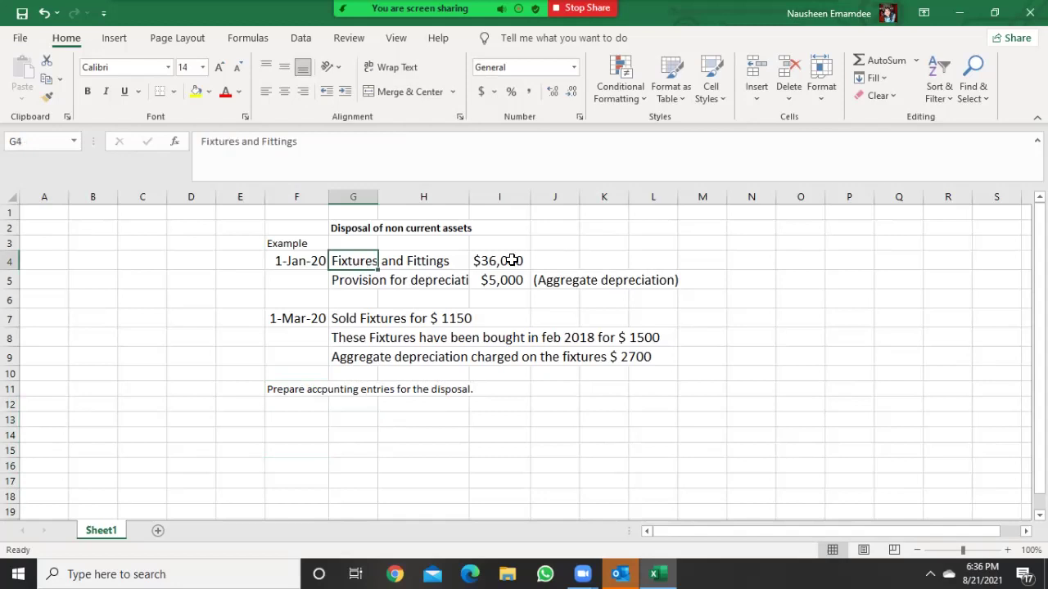
pyautogui.click(551, 259)
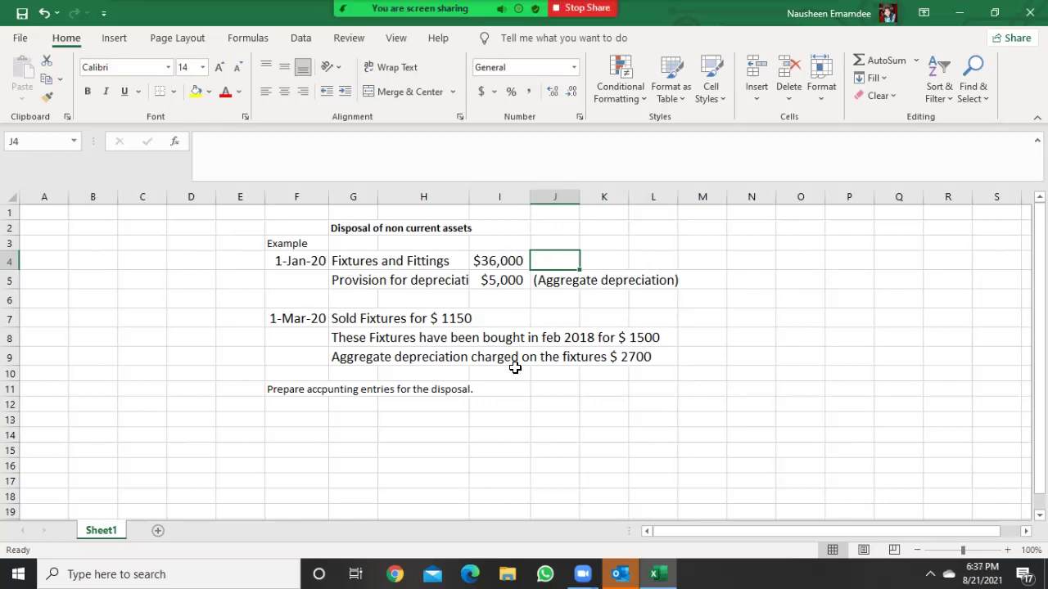
pyautogui.write('(at cost)')
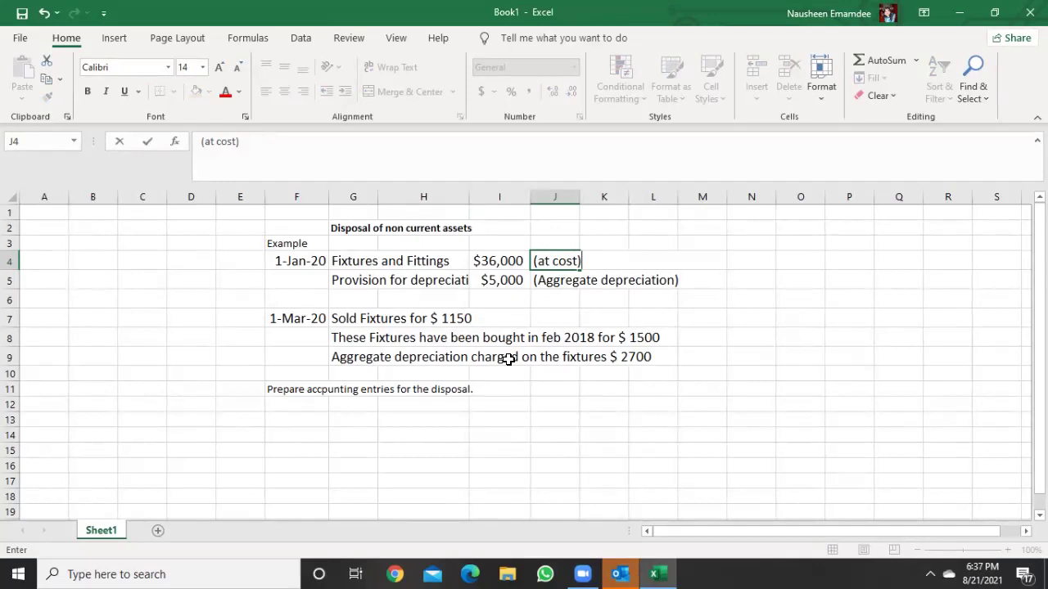
pyautogui.click(385, 257)
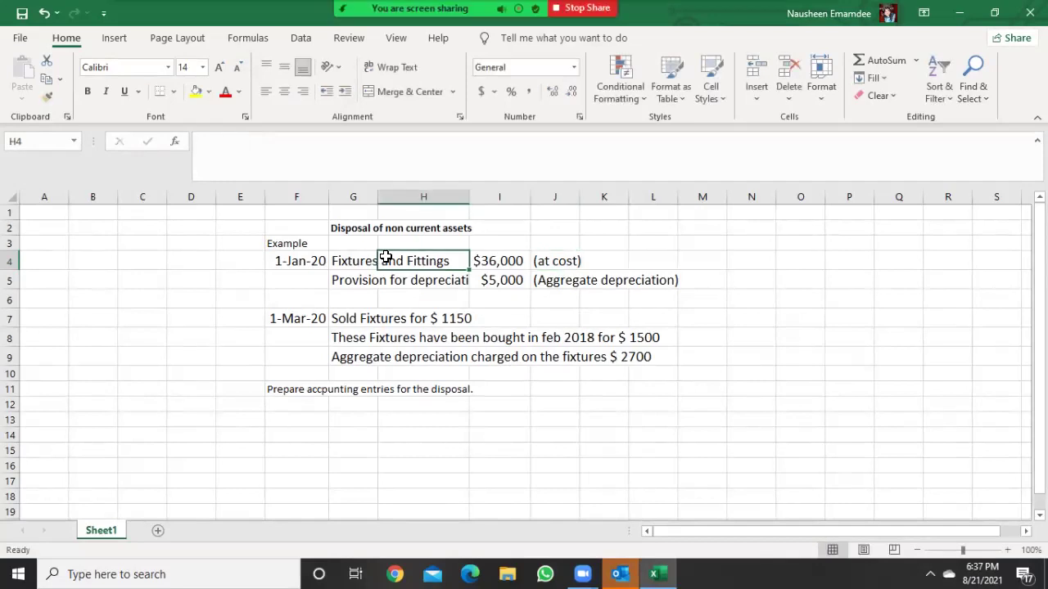
# Write "Non current assets at NBV" in K2, in the same row as the sheet title
pyautogui.click(361, 261)
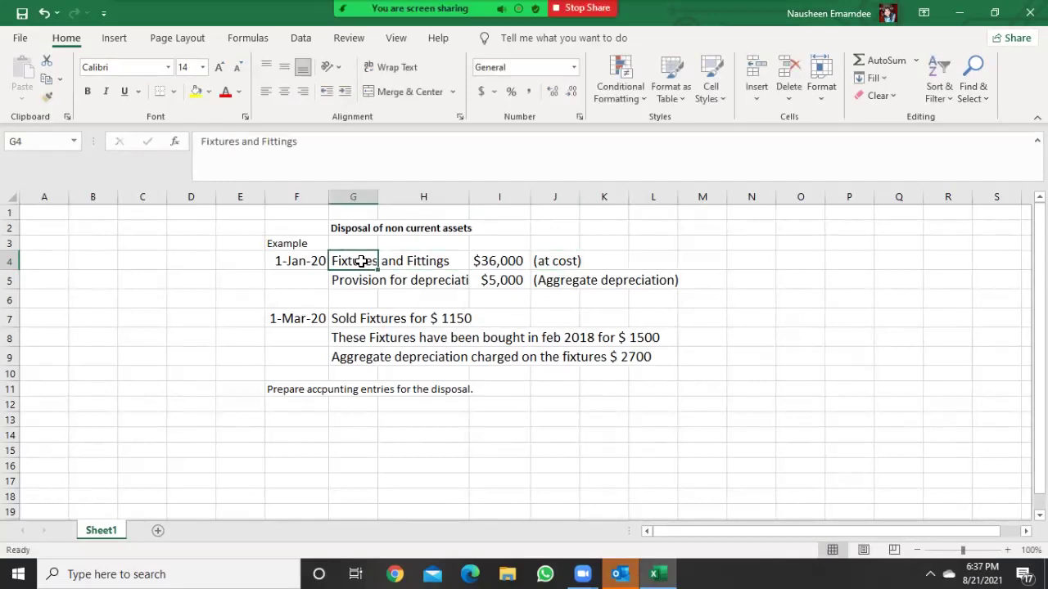
pyautogui.click(615, 230)
pyautogui.write('Non')
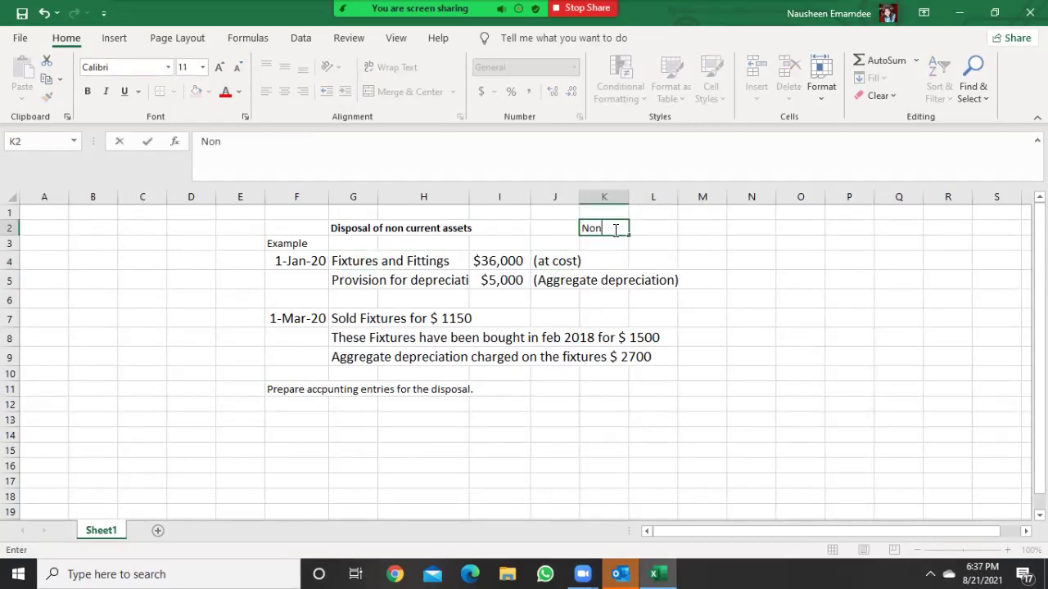
pyautogui.write(' current assets a')
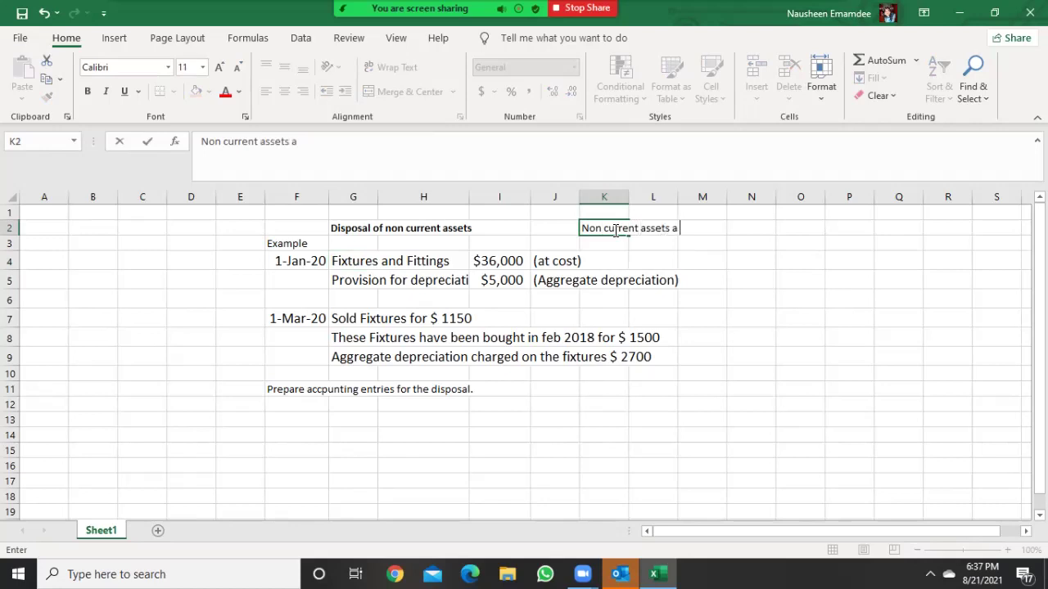
pyautogui.write('t NBV')
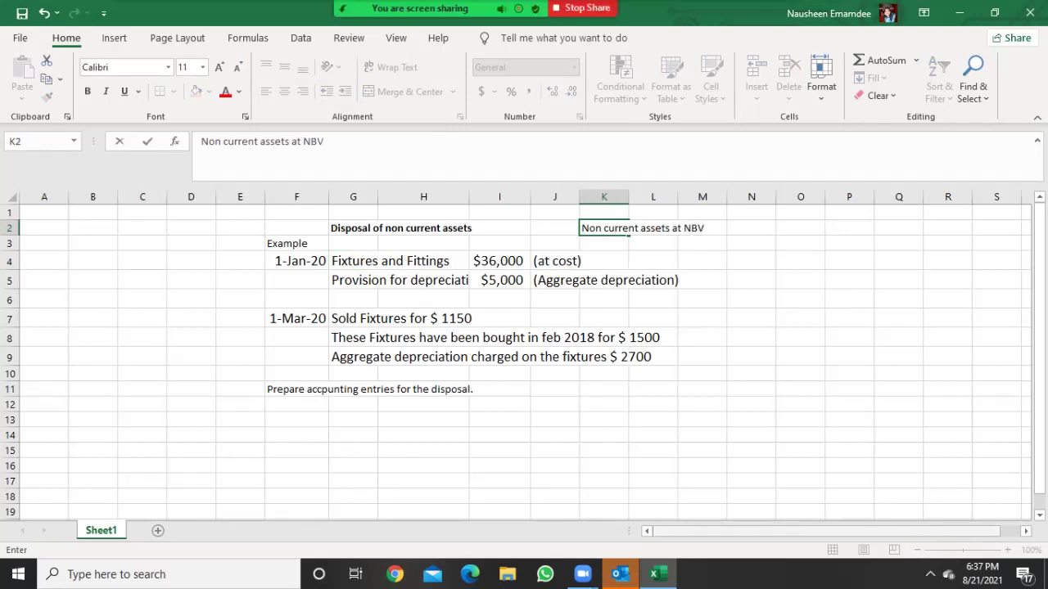
# Reveal the hidden system tray icons and check the remaining battery level
pyautogui.click(929, 574)
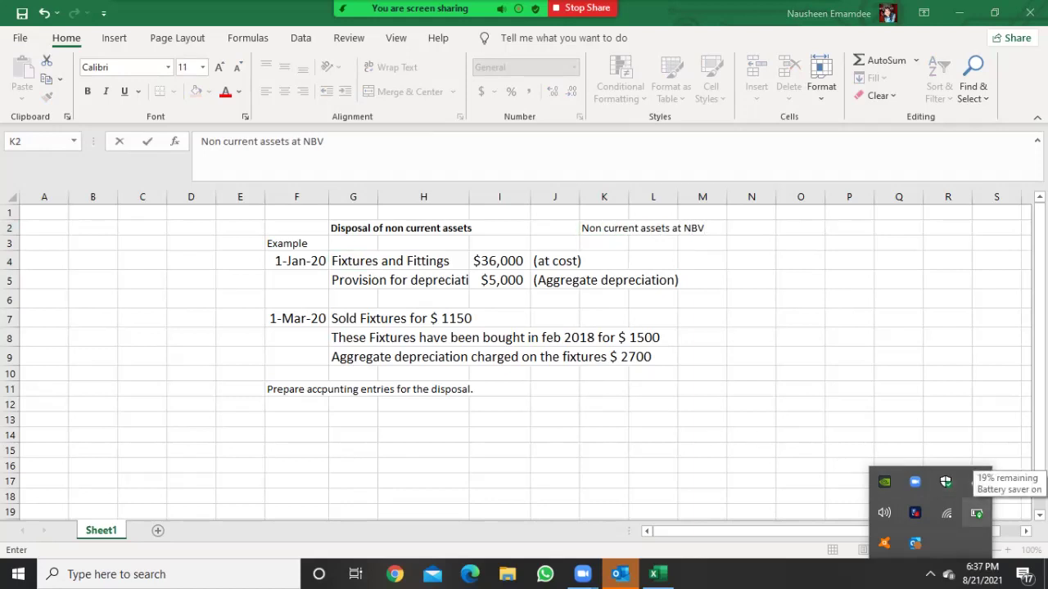
# Close the system tray pop-up and commit the "Non current assets at NBV" text in K2
pyautogui.click(625, 505)
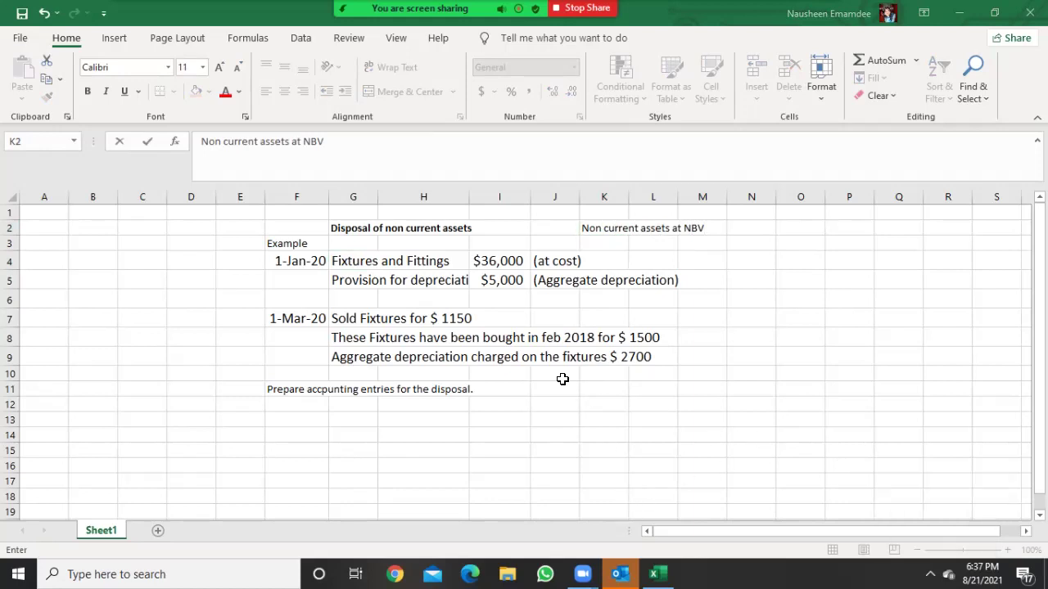
pyautogui.click(839, 260)
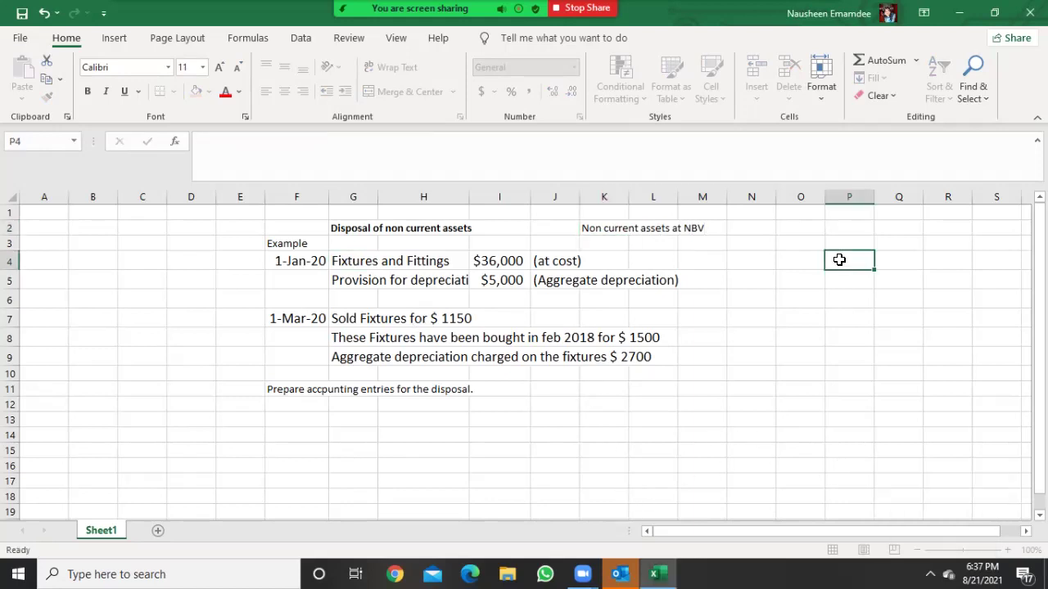
pyautogui.click(320, 416)
pyautogui.click(299, 391)
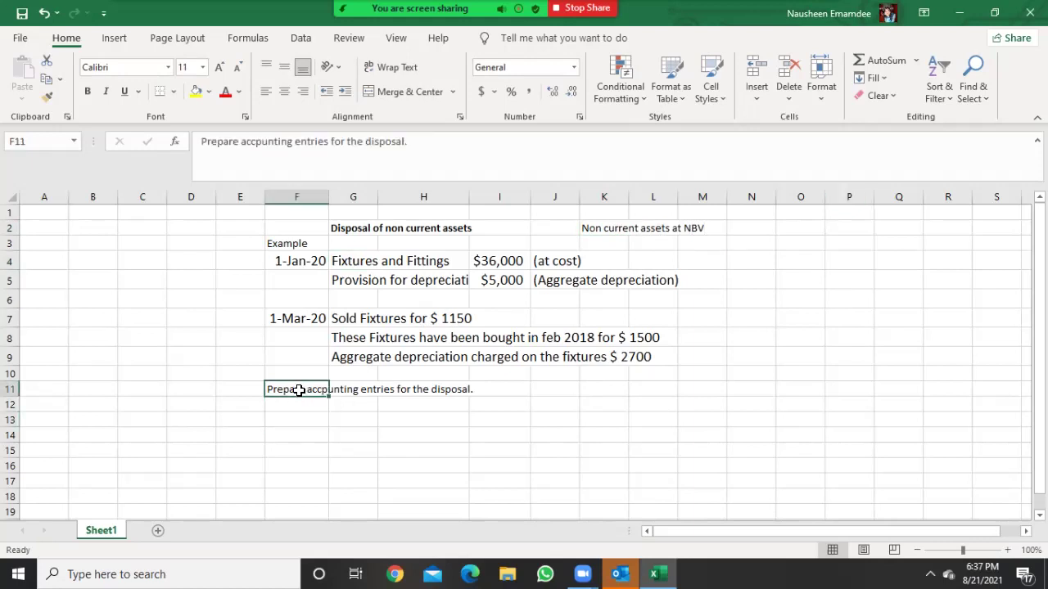
pyautogui.click(411, 425)
pyautogui.press('Down')
pyautogui.press('Down')
pyautogui.press('Up')
pyautogui.press('Up')
pyautogui.press('Up')
pyautogui.press('Down')
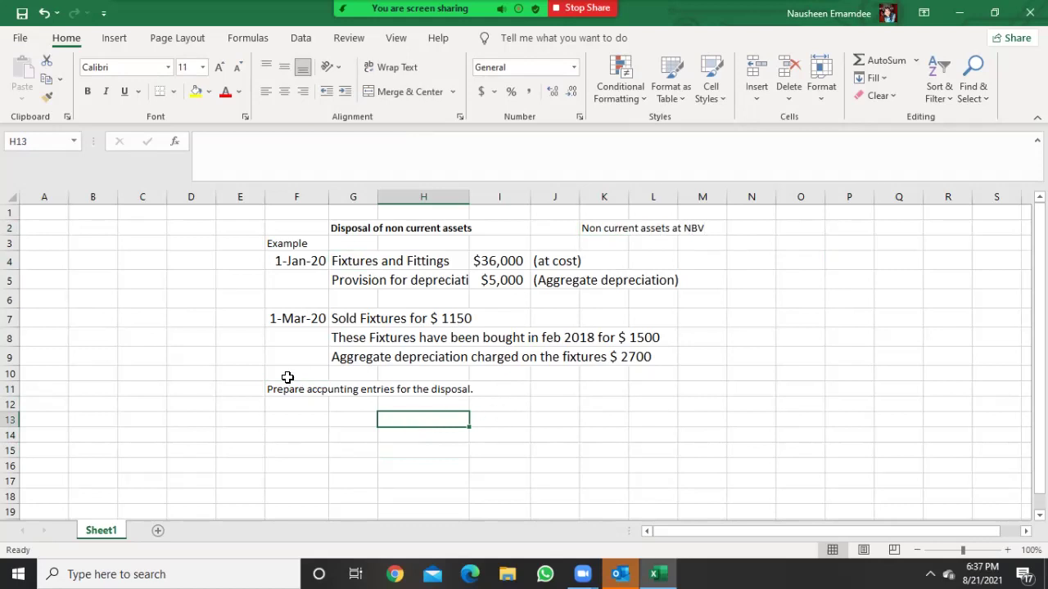
pyautogui.click(261, 388)
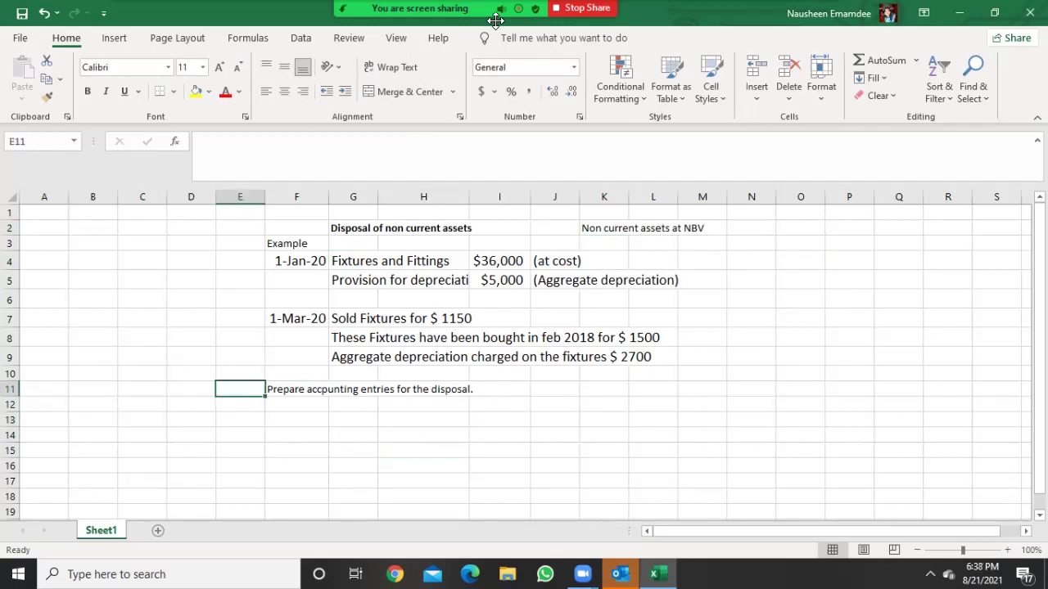
# Pause the Zoom meeting recording
pyautogui.click(820, 19)
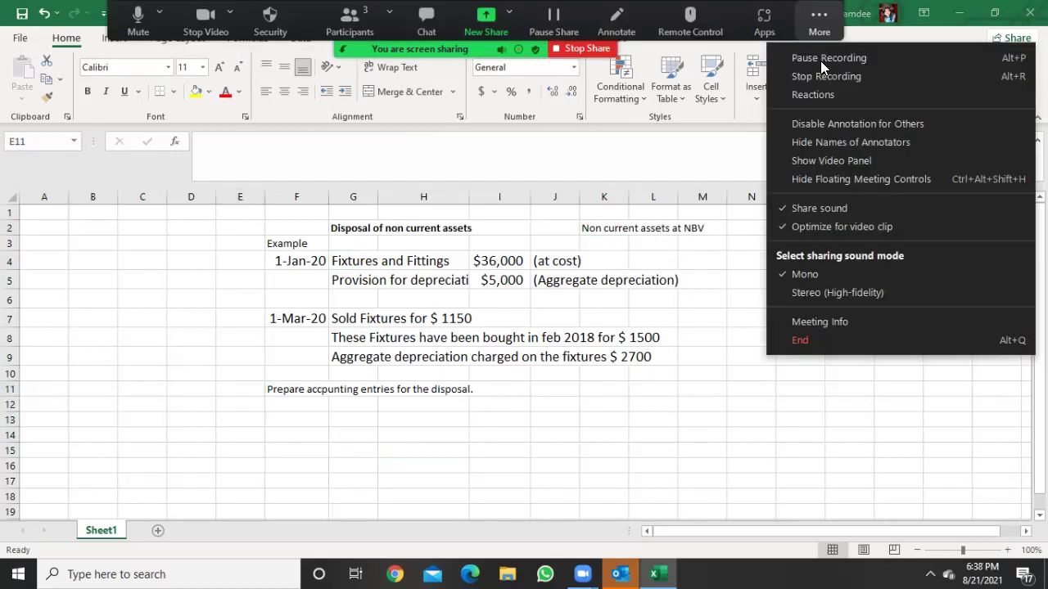
pyautogui.click(821, 60)
pyautogui.click(821, 57)
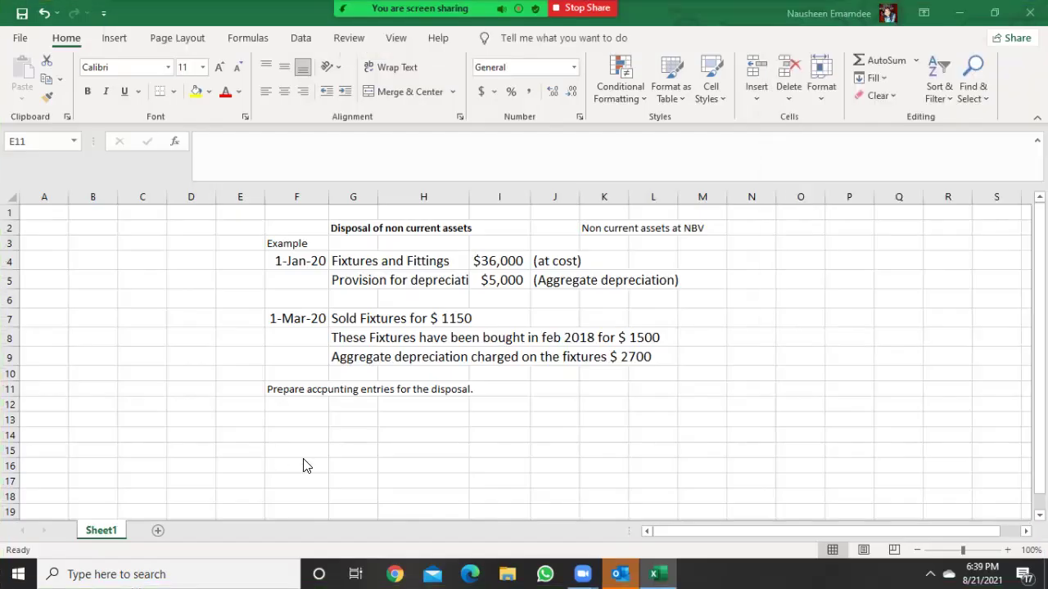
# Edit the misspelled word in the F11 instruction so it reads "Prepare acc0unting entries for the disposal."
pyautogui.click(284, 386)
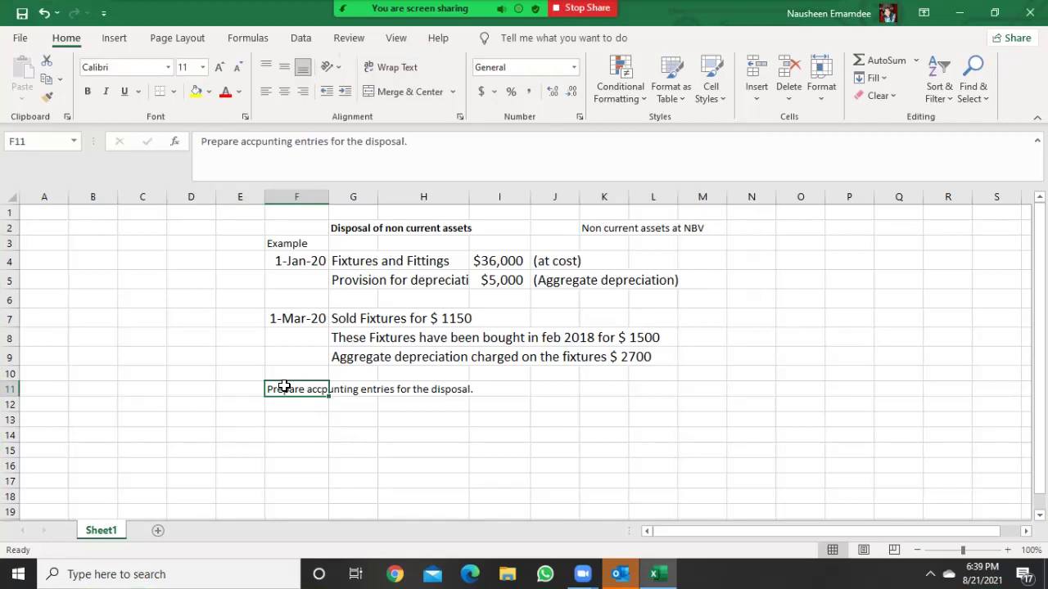
pyautogui.click(259, 142)
pyautogui.press('BackSpace')
pyautogui.write('0')
pyautogui.press('Return')
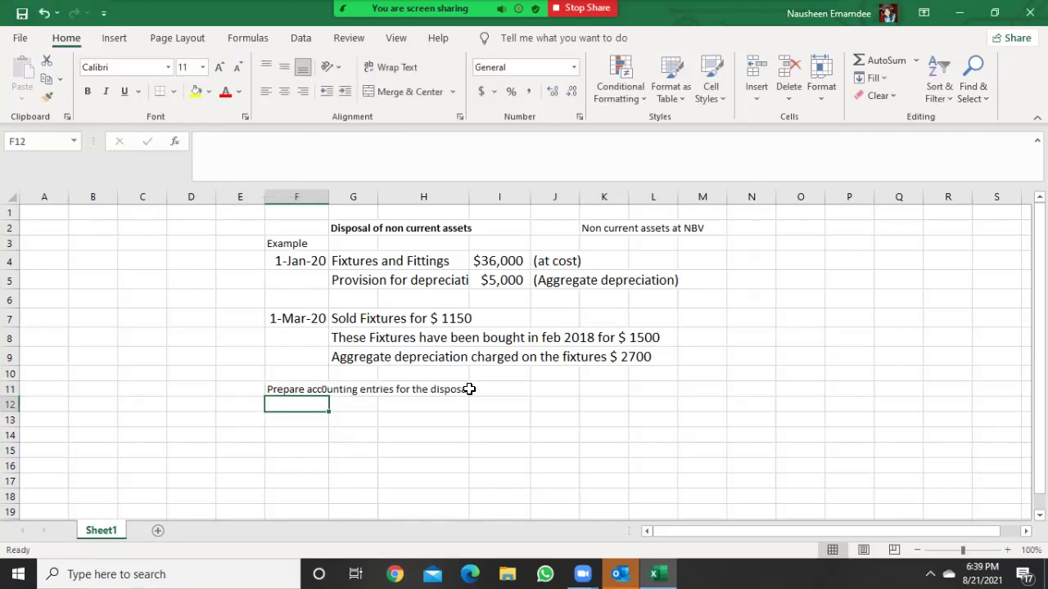
pyautogui.click(350, 431)
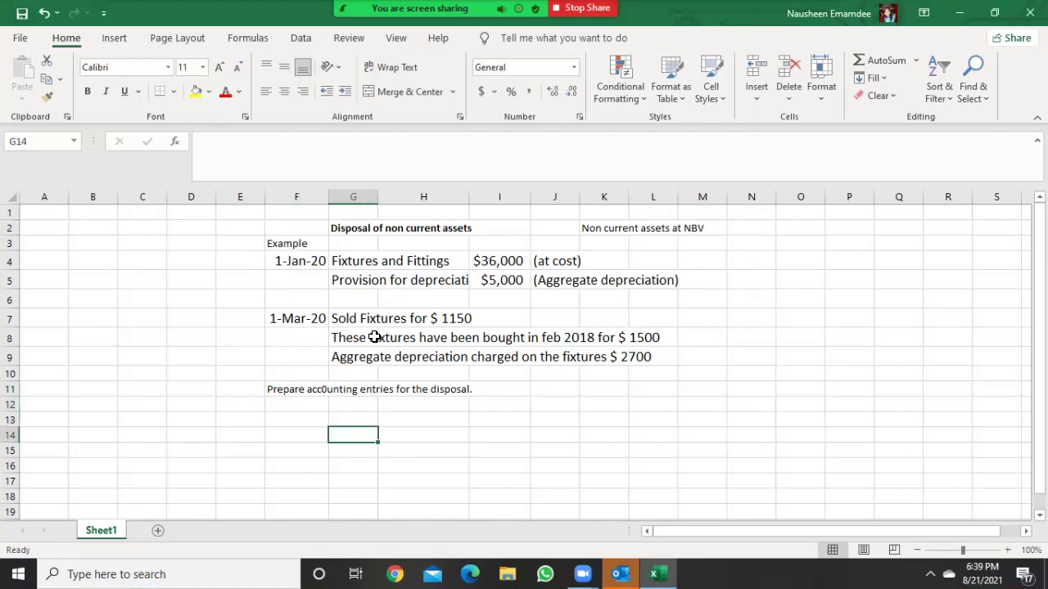
pyautogui.click(357, 315)
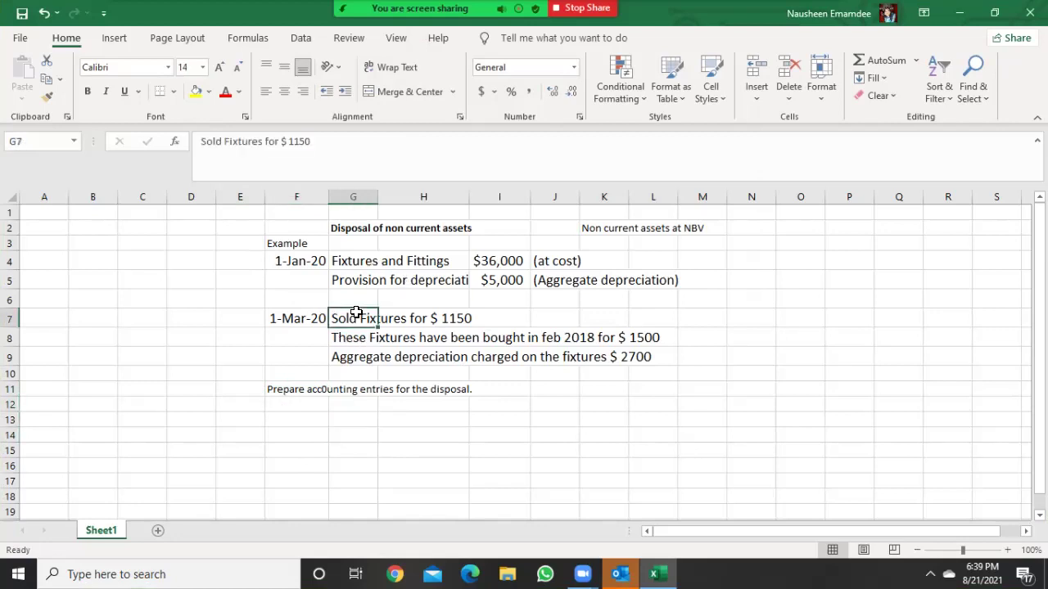
pyautogui.click(479, 319)
# Enter the heading "Disposal of non current assets:" in G13 below the task instruction
pyautogui.click(329, 420)
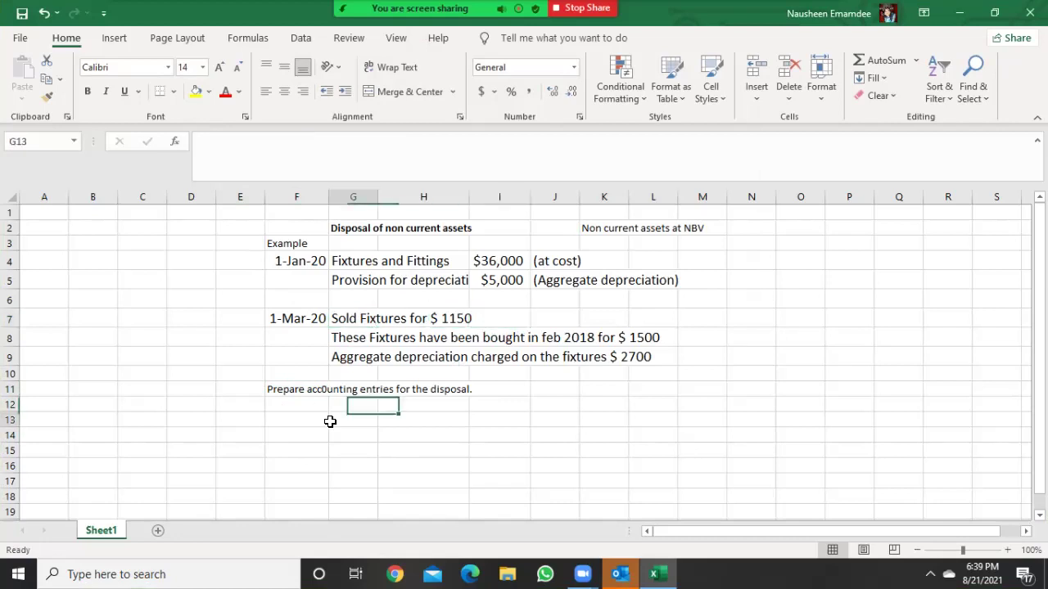
pyautogui.press('Down')
pyautogui.press('Down')
pyautogui.press('Down')
pyautogui.press('Down')
pyautogui.press('Down')
pyautogui.press('Down')
pyautogui.press('Down')
pyautogui.press('Down')
pyautogui.press('Down')
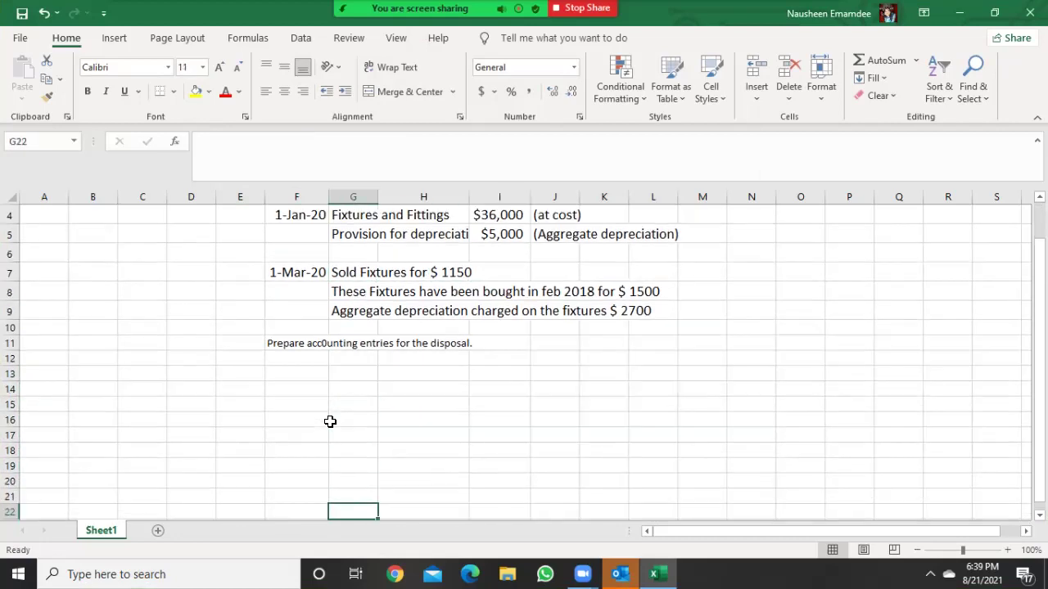
pyautogui.click(361, 370)
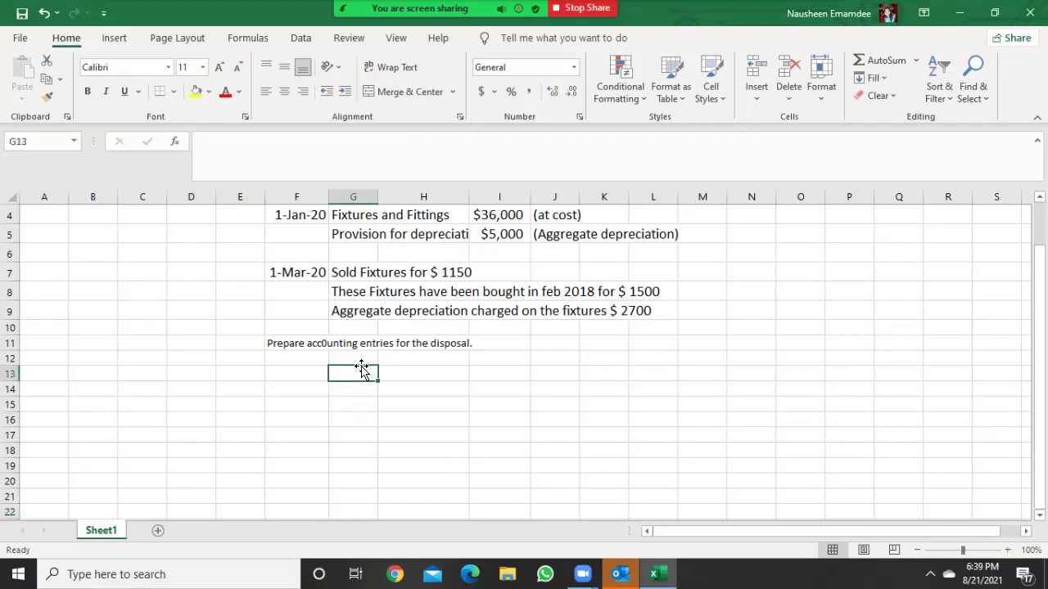
pyautogui.write('(i)')
pyautogui.press('BackSpace')
pyautogui.press('BackSpace')
pyautogui.press('BackSpace')
pyautogui.write('dl')
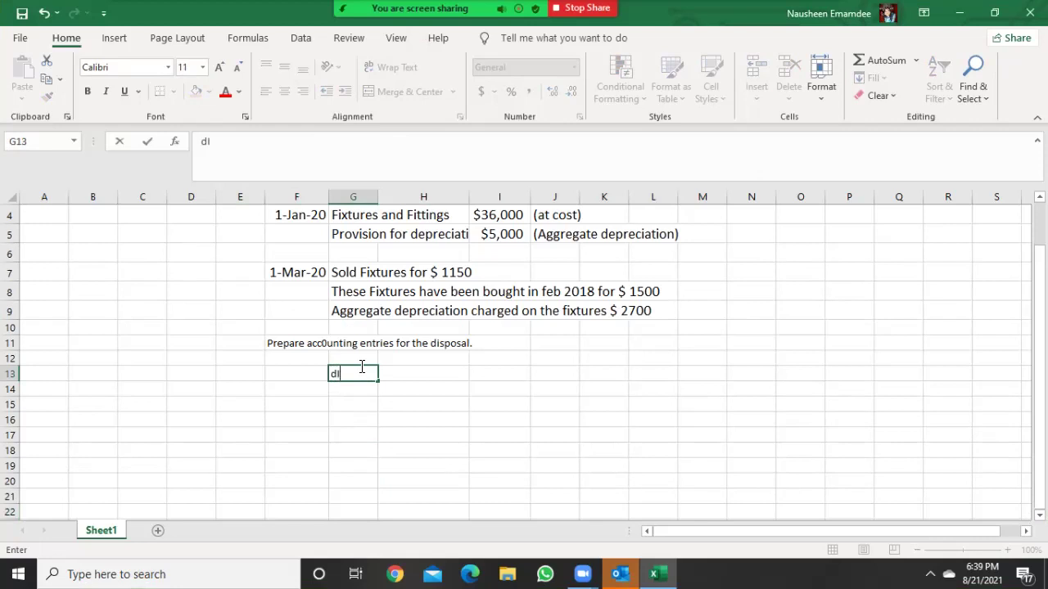
pyautogui.press('BackSpace')
pyautogui.press('BackSpace')
pyautogui.write('Disposal')
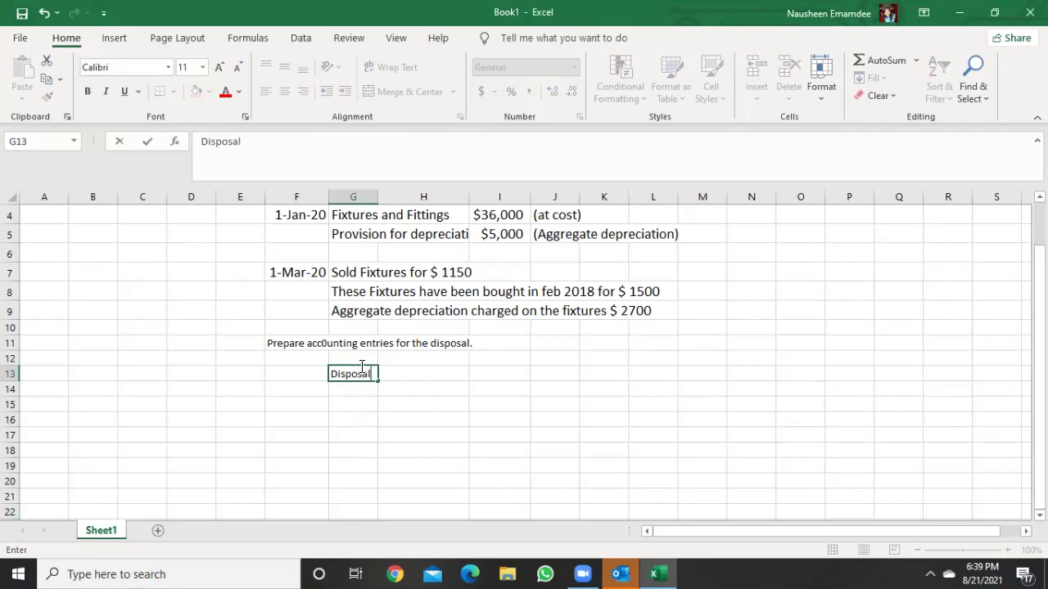
pyautogui.write(' of non curre')
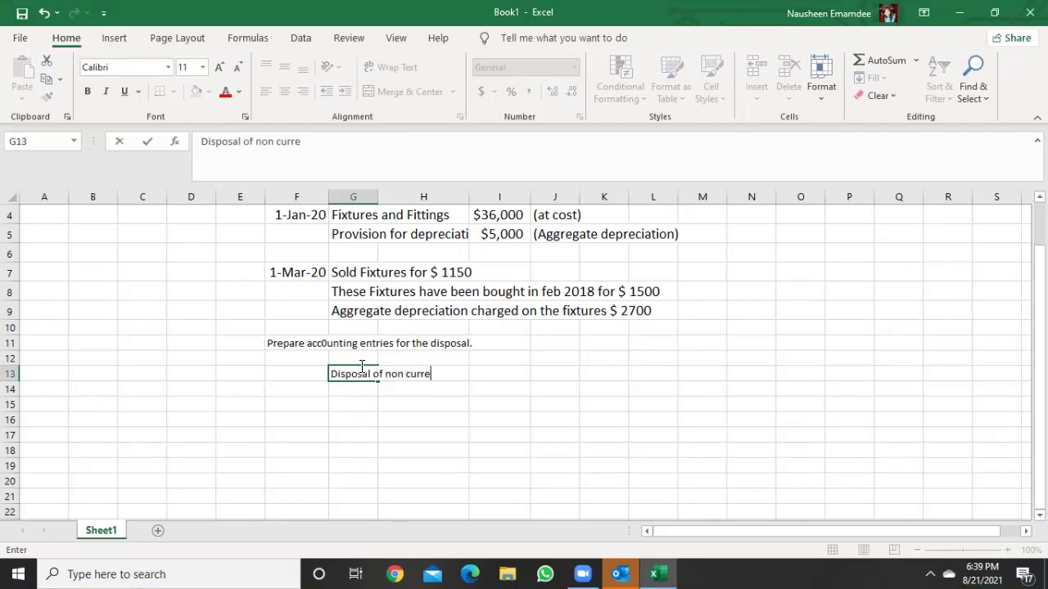
pyautogui.write('nt assets:')
pyautogui.press('Return')
# Enter "Step 1 - reduce the non current assets" in G15, leaving a blank row under the disposal heading
pyautogui.press('Return')
pyautogui.write('Ste')
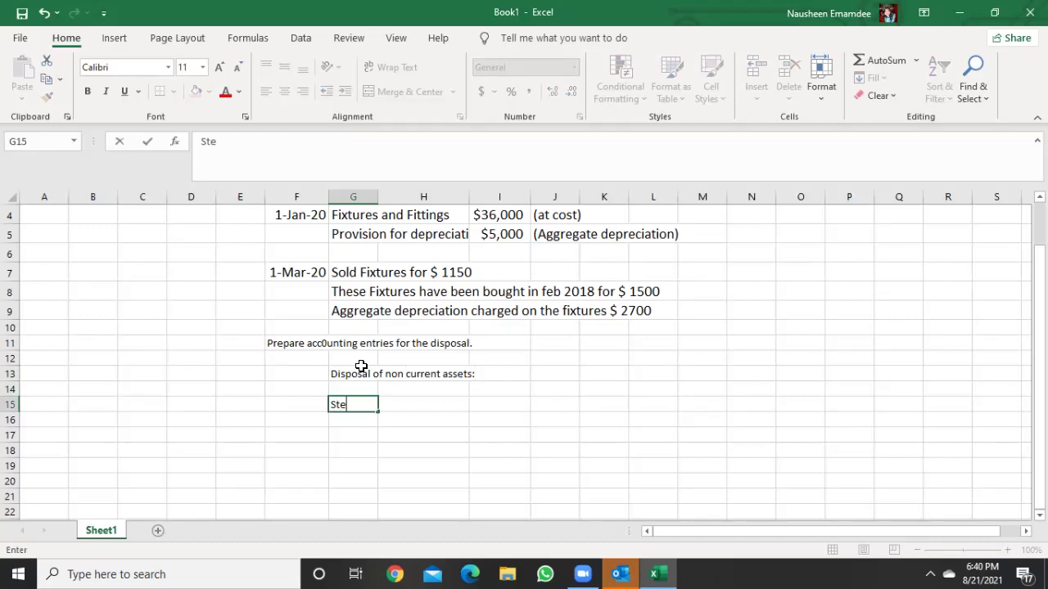
pyautogui.write('p 1 - reduce th')
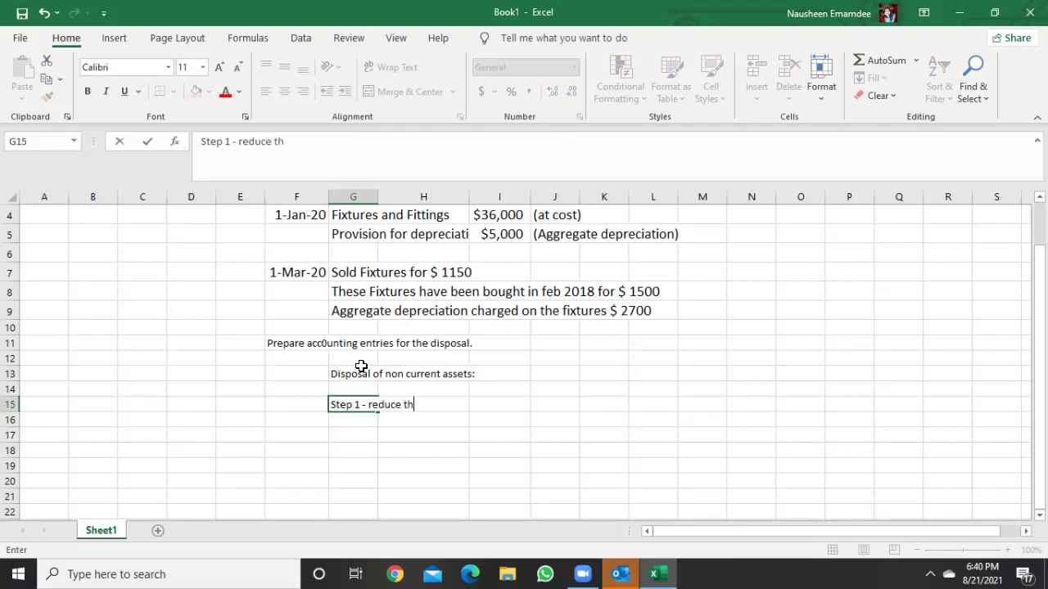
pyautogui.write('e non current assets')
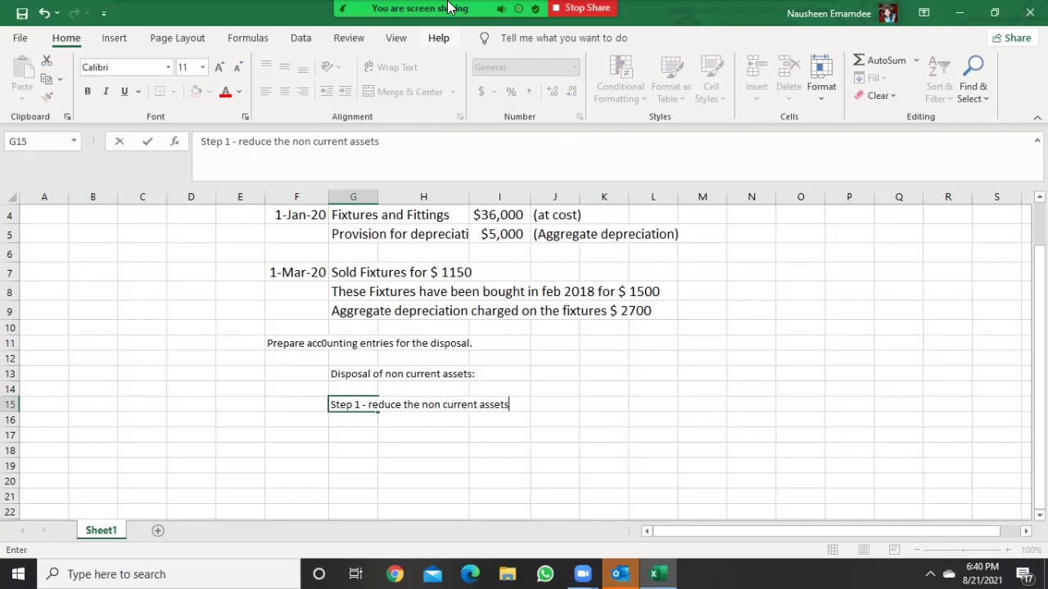
pyautogui.click(481, 215)
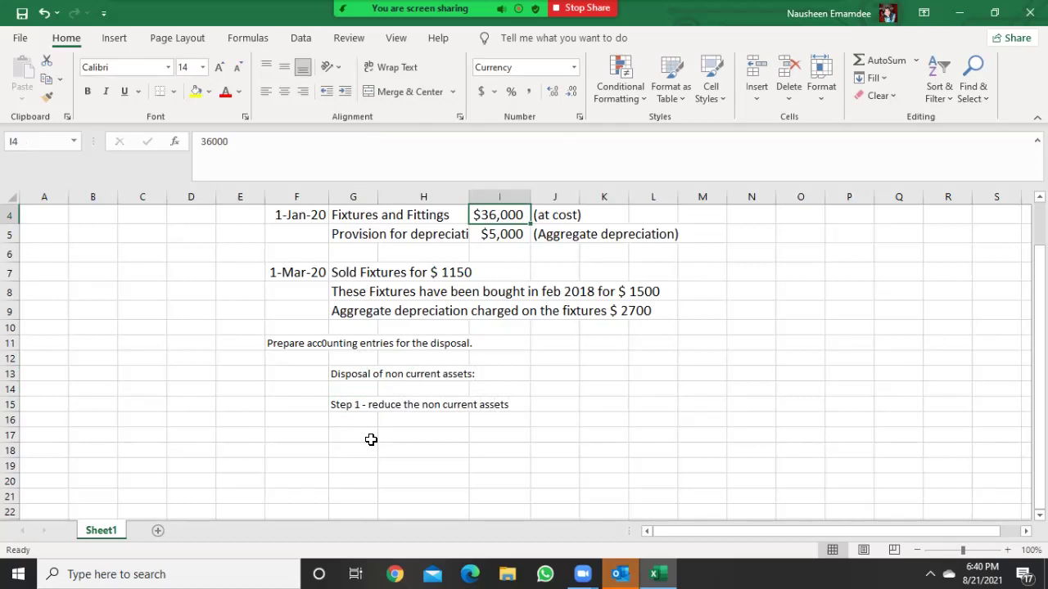
# Enter "Step 2 - reduce the aggregrate depreciation on the assets sold from the total" in G17
pyautogui.click(632, 290)
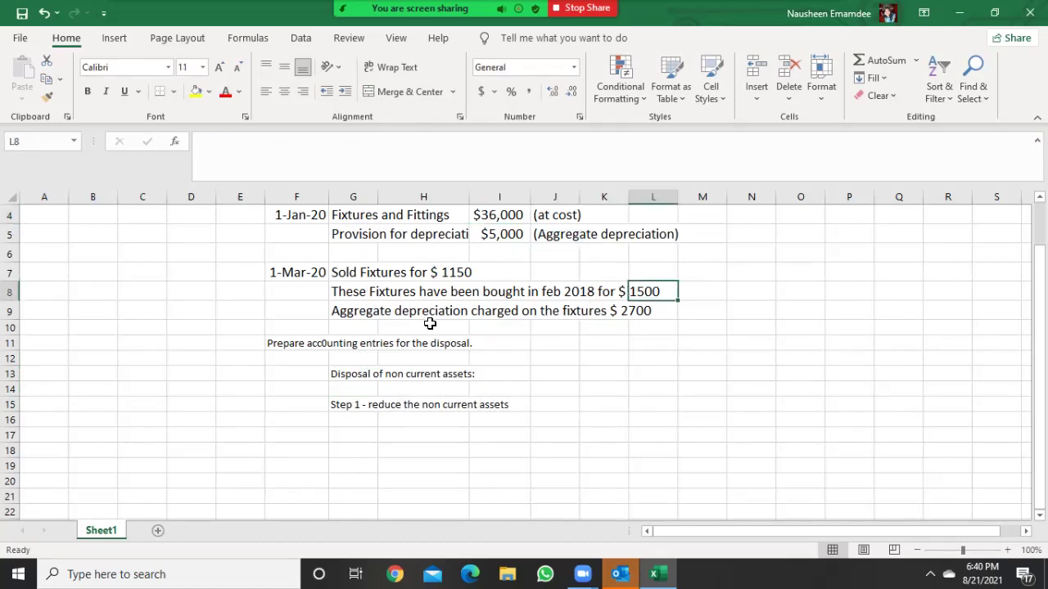
pyautogui.click(350, 434)
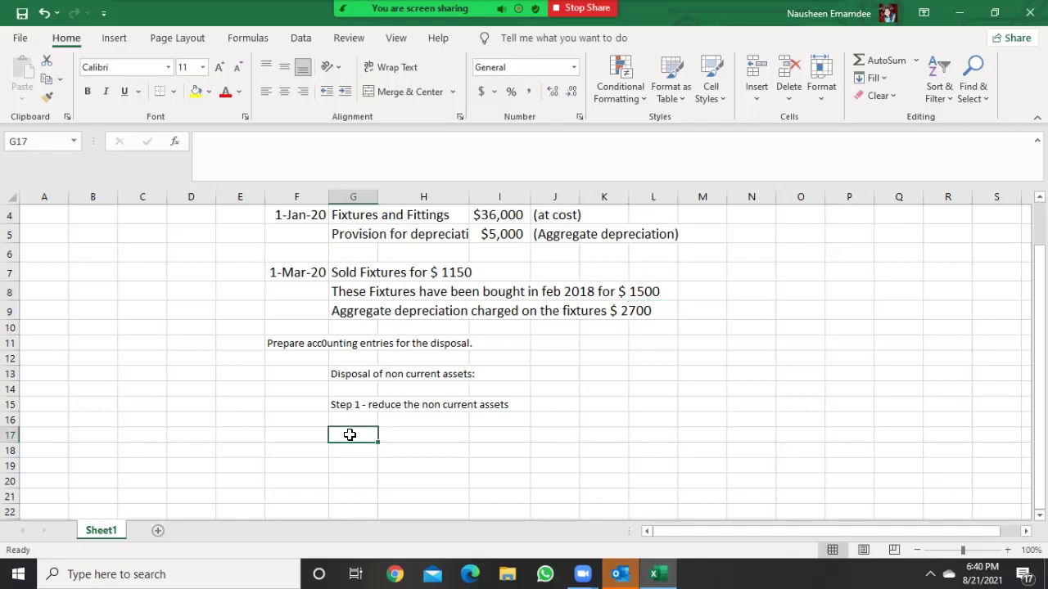
pyautogui.write('Step 2 - rd')
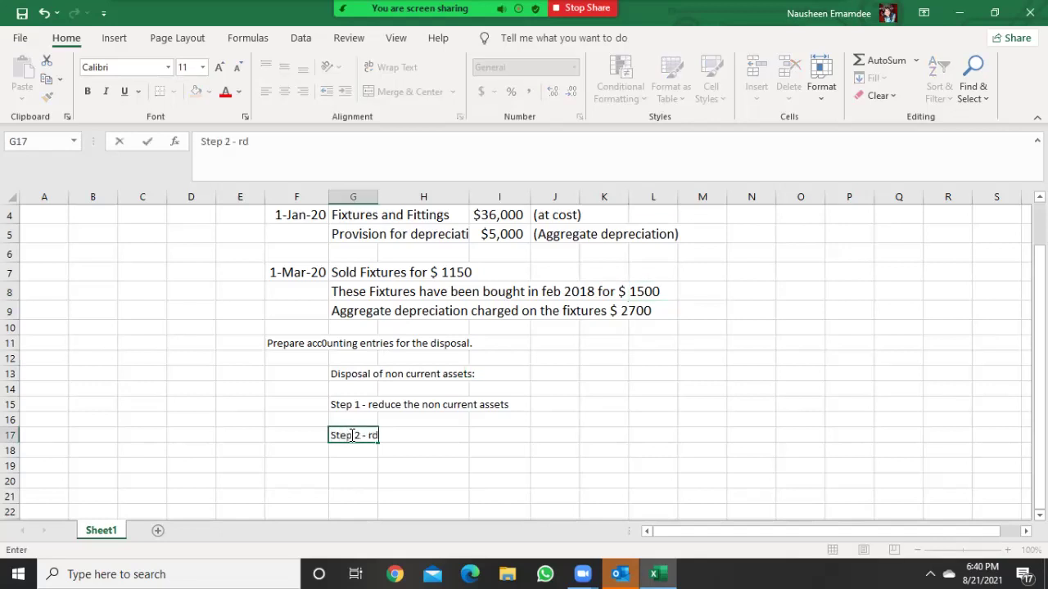
pyautogui.press('BackSpace')
pyautogui.write('educe the ')
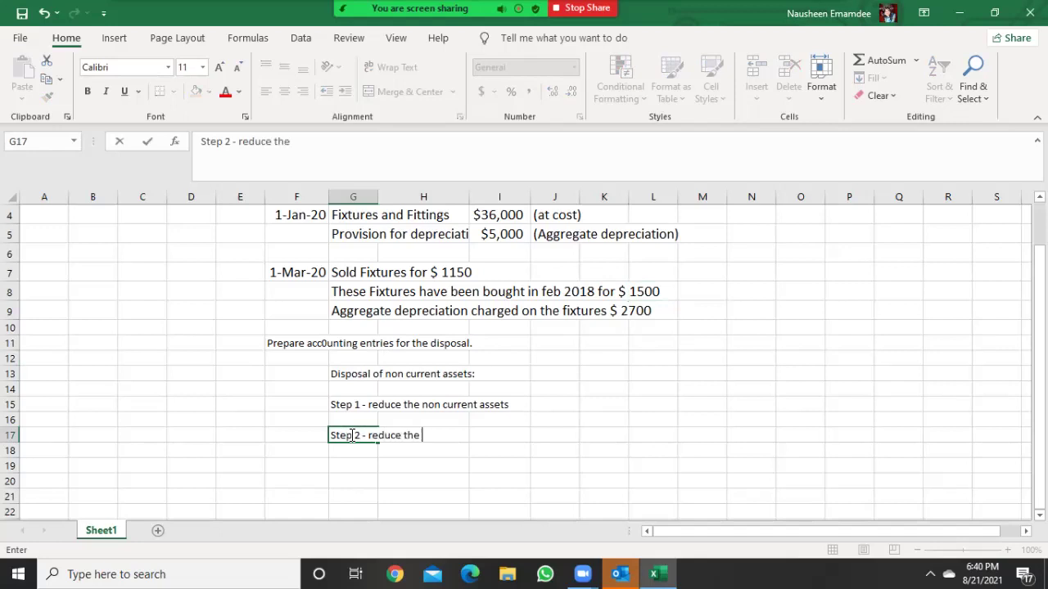
pyautogui.write('aggregragat')
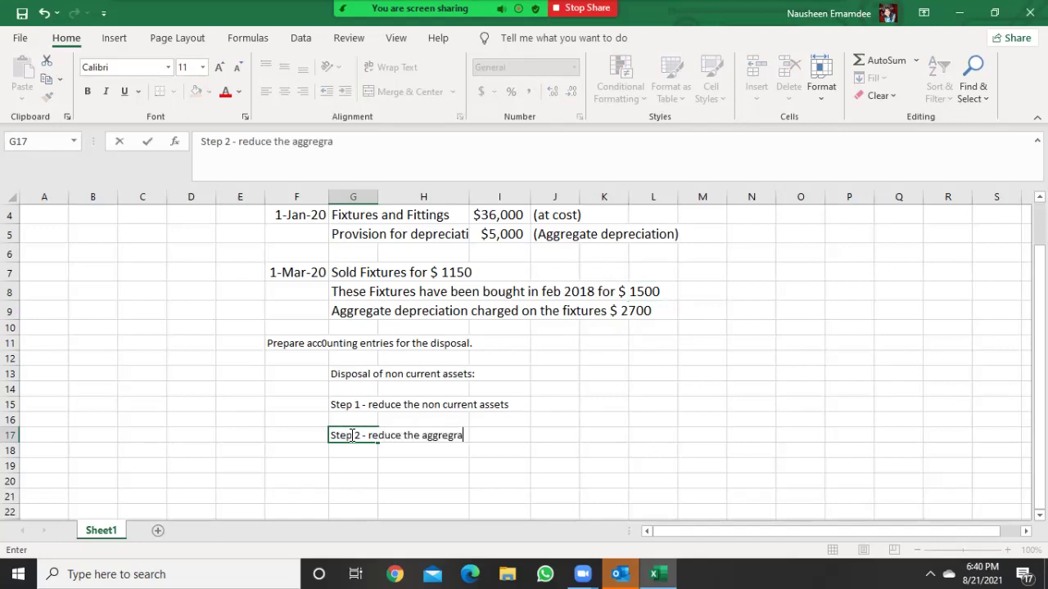
pyautogui.press('BackSpace')
pyautogui.press('BackSpace')
pyautogui.press('BackSpace')
pyautogui.write('te depreciation')
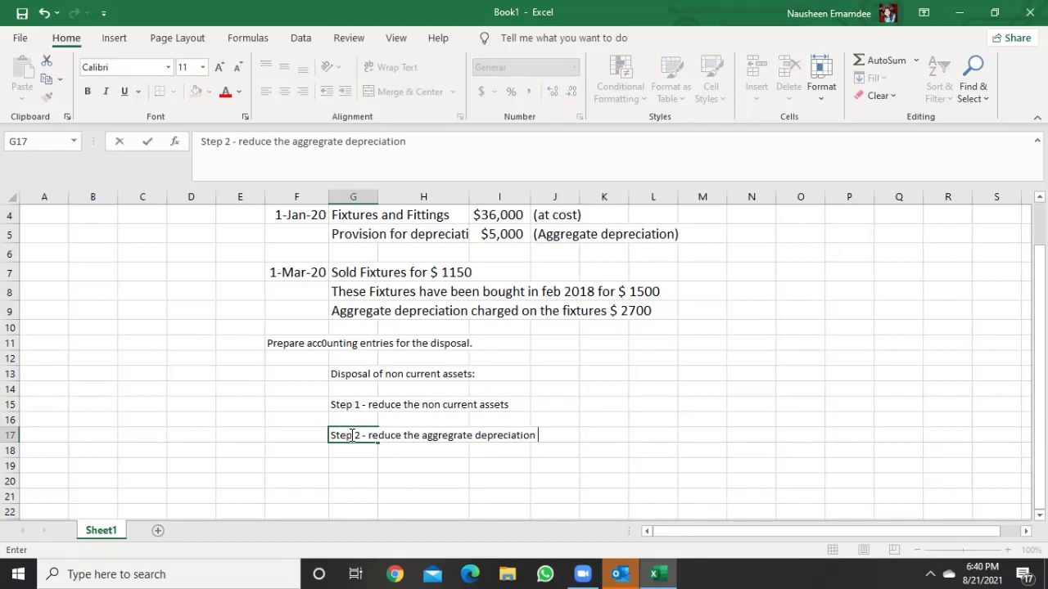
pyautogui.write('on the ass')
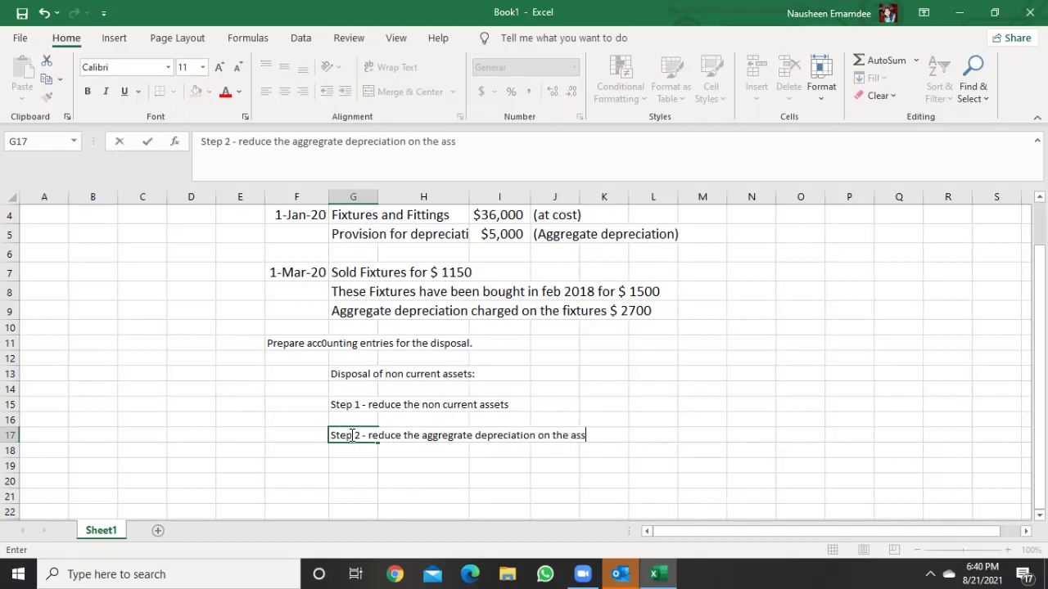
pyautogui.write('ets sold')
pyautogui.write('from the total')
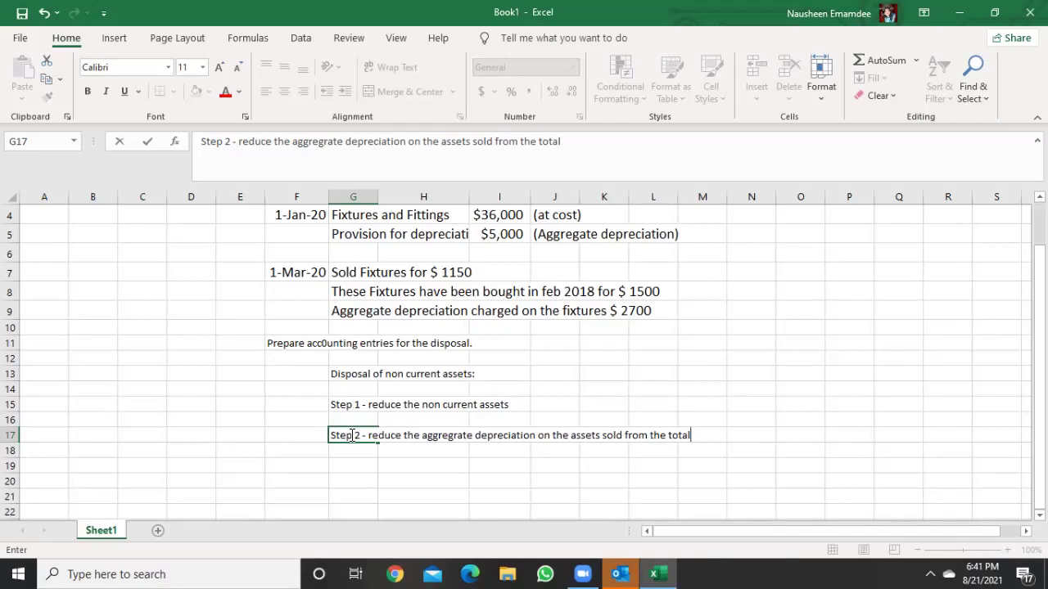
pyautogui.press('Return')
# Enter "Step 3 - record the cash received from sale of non current assets" in G19
pyautogui.press('Return')
pyautogui.write('Step 3')
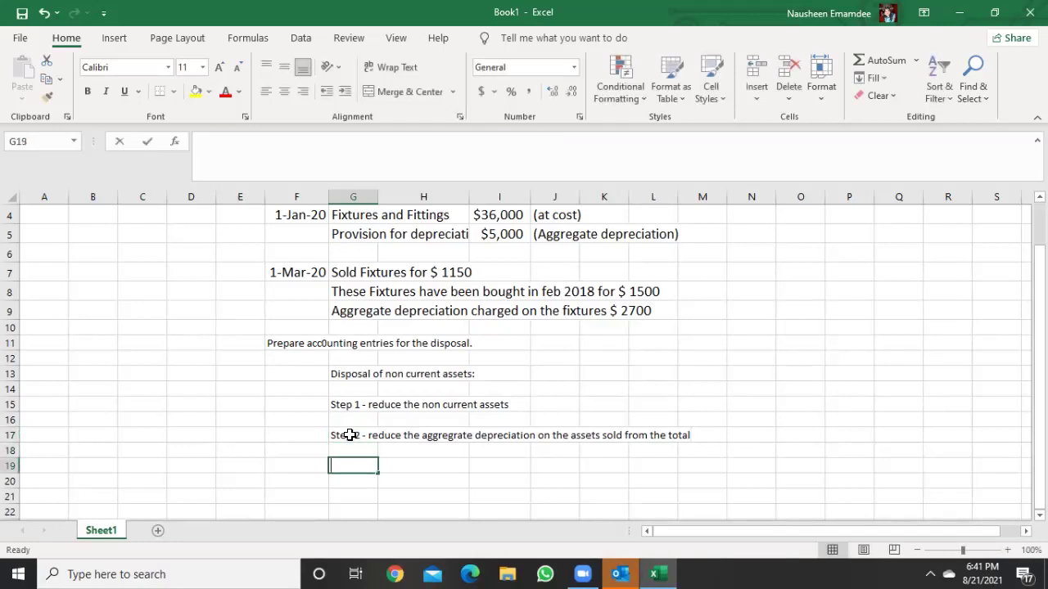
pyautogui.write(' - rec')
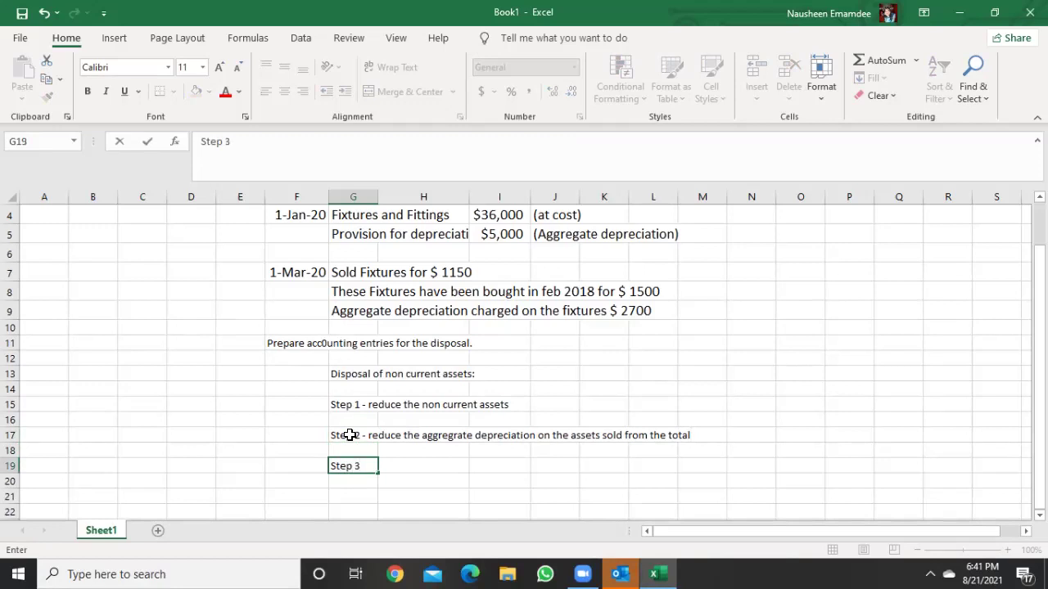
pyautogui.write('pro')
pyautogui.press('BackSpace')
pyautogui.press('BackSpace')
pyautogui.press('BackSpace')
pyautogui.write('pr')
pyautogui.press('BackSpace')
pyautogui.press('BackSpace')
pyautogui.write('ord the c')
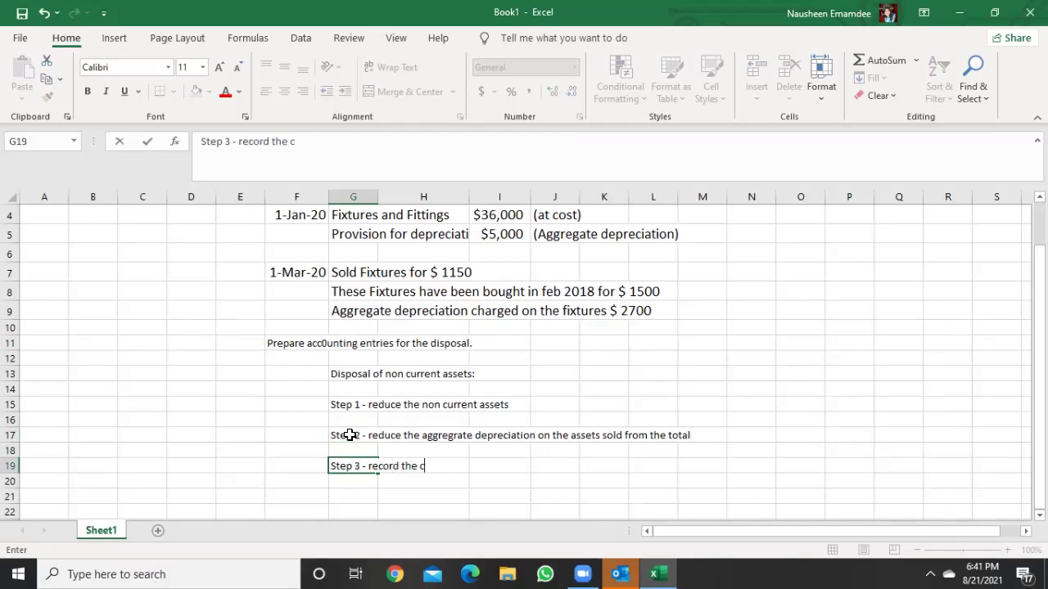
pyautogui.write('ash receive')
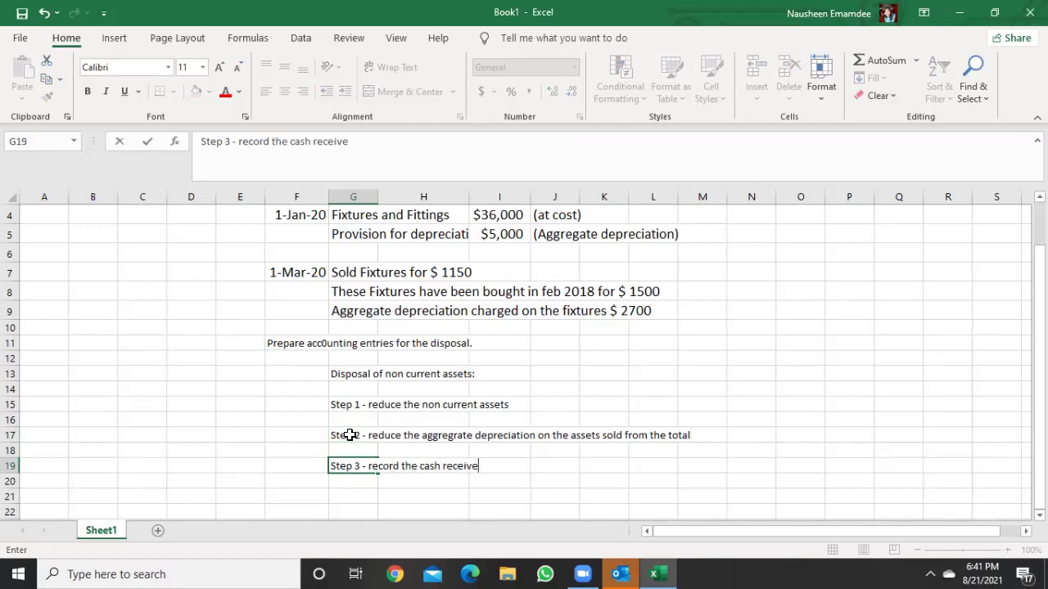
pyautogui.write('d fro ')
pyautogui.write('m sale of non cir')
pyautogui.press('BackSpace')
pyautogui.press('BackSpace')
pyautogui.write('urrent assets')
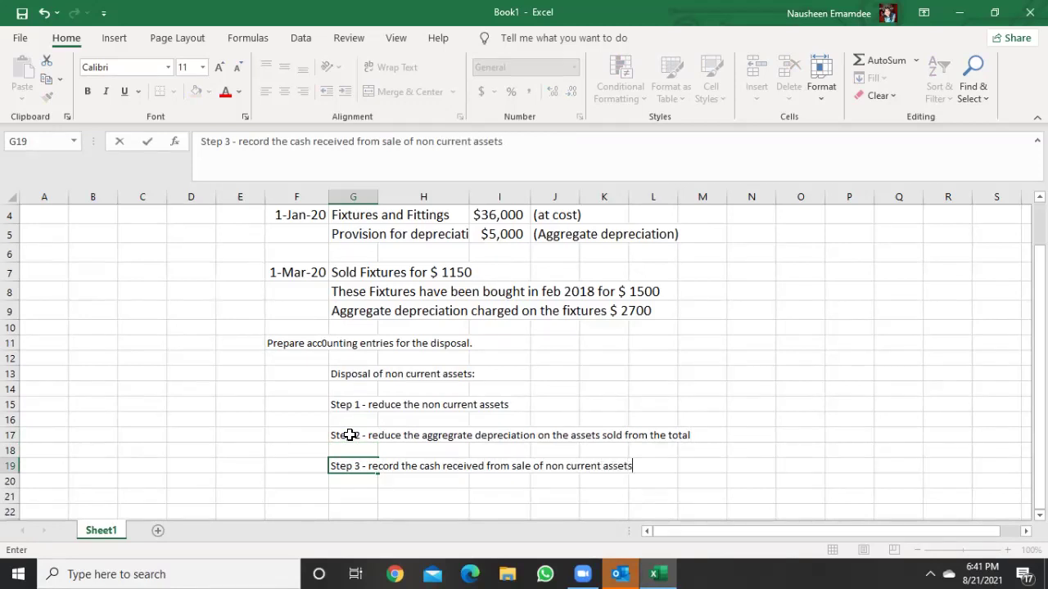
pyautogui.click(399, 504)
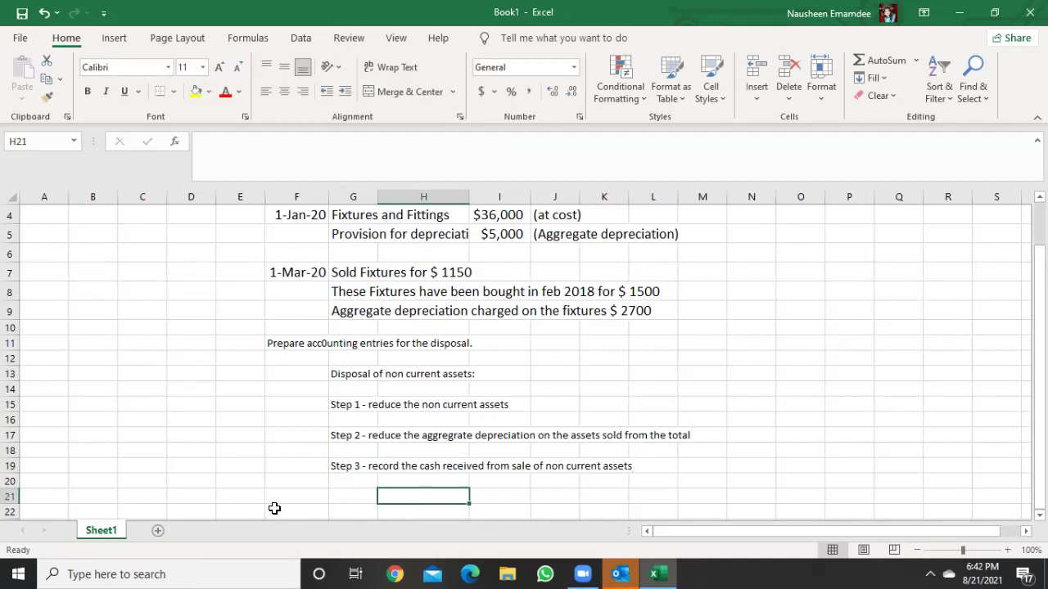
# Add a new sheet after Sheet1 and apply a bottom border to C4:H4 as the first T-account's crossbar
pyautogui.click(162, 530)
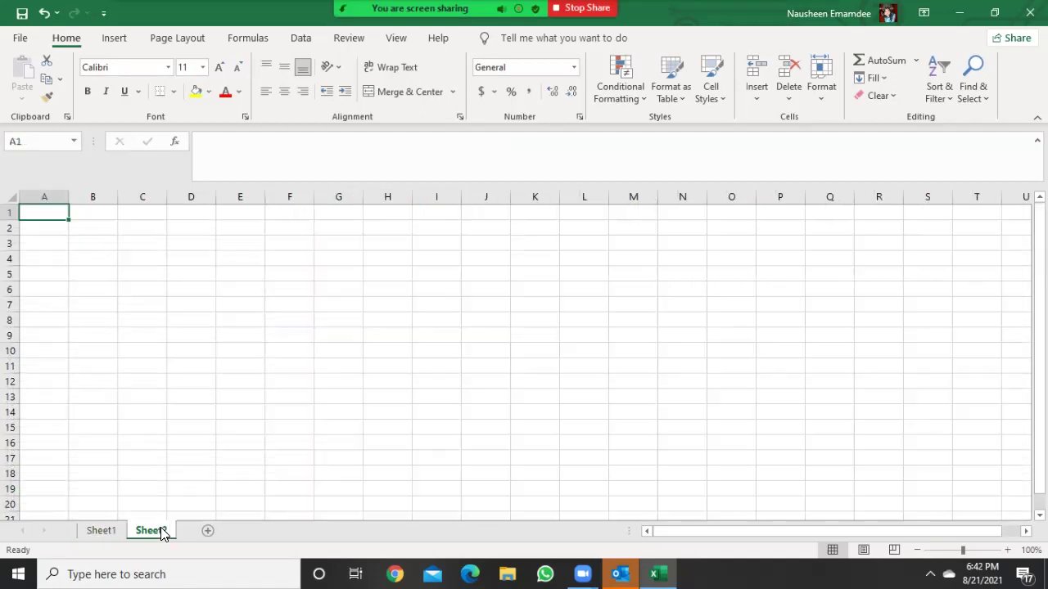
pyautogui.moveTo(151, 260); pyautogui.dragTo(397, 259)
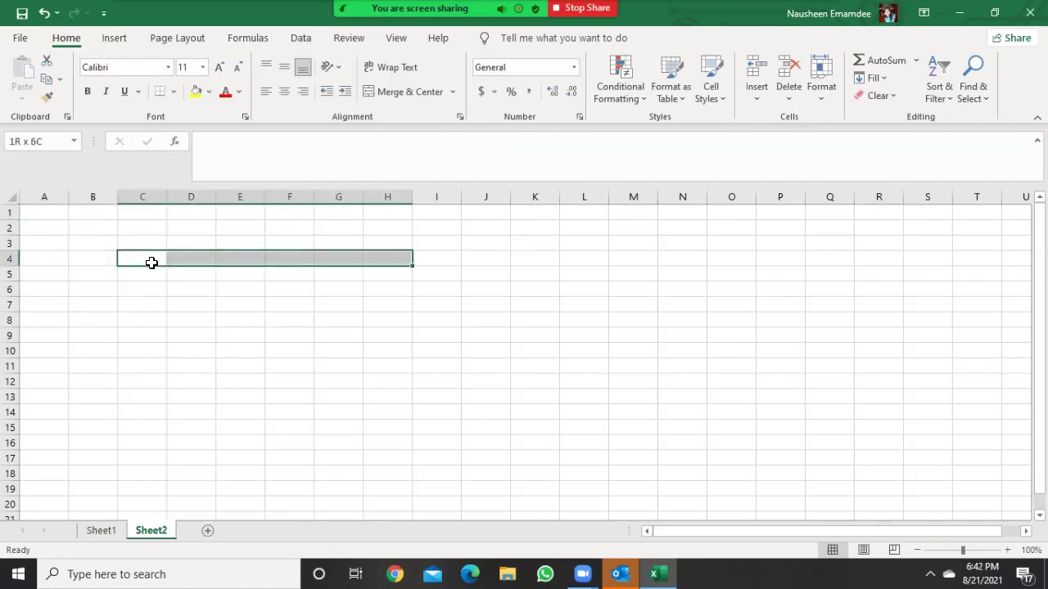
pyautogui.click(161, 86)
pyautogui.click(276, 369)
# Apply a left border to F5:F15 as the first T-account's vertical divider
pyautogui.click(297, 273)
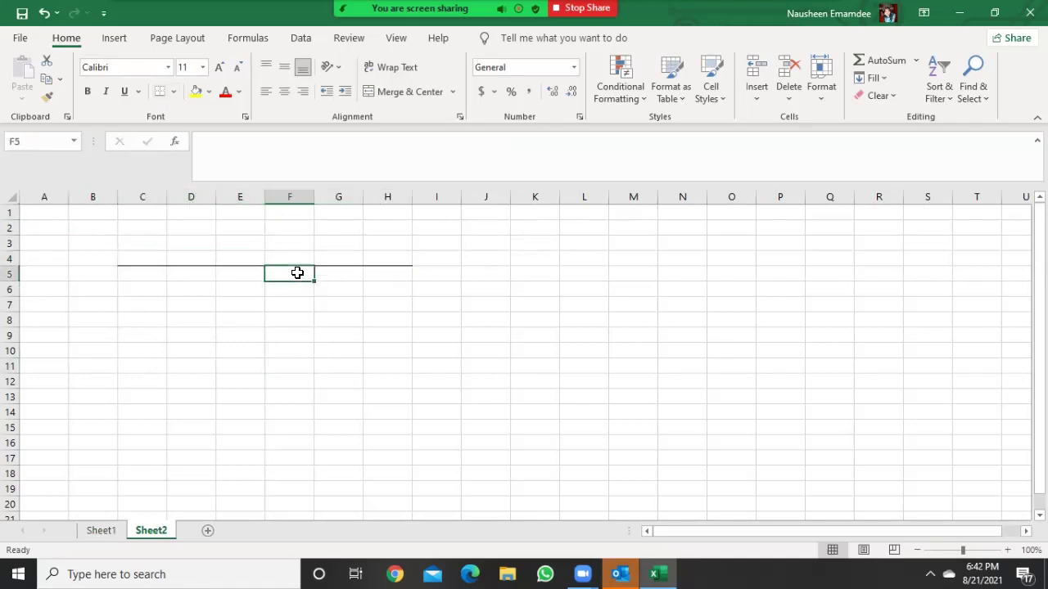
pyautogui.hotkey('shift', 'Left')
pyautogui.hotkey('shift', 'Down')
pyautogui.click(297, 272)
pyautogui.hotkey('shift', 'Down')
pyautogui.hotkey('shift', 'Down')
pyautogui.hotkey('shift', 'Down')
pyautogui.hotkey('shift', 'Down')
pyautogui.hotkey('shift', 'Down')
pyautogui.hotkey('shift', 'Down')
pyautogui.hotkey('shift', 'Down')
pyautogui.hotkey('shift', 'Down')
pyautogui.hotkey('shift', 'Down')
pyautogui.hotkey('shift', 'Down')
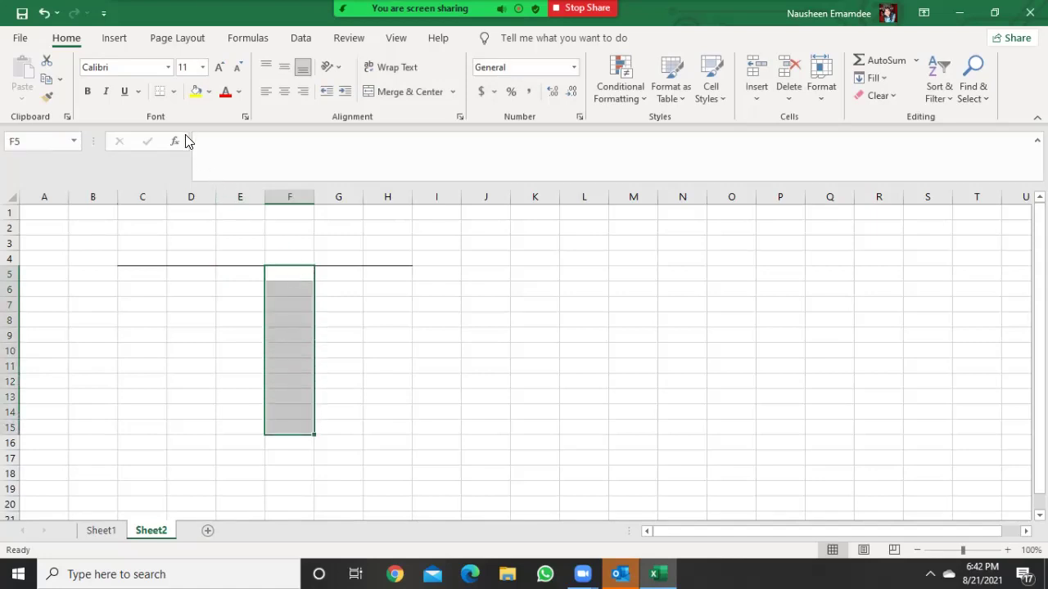
pyautogui.click(173, 92)
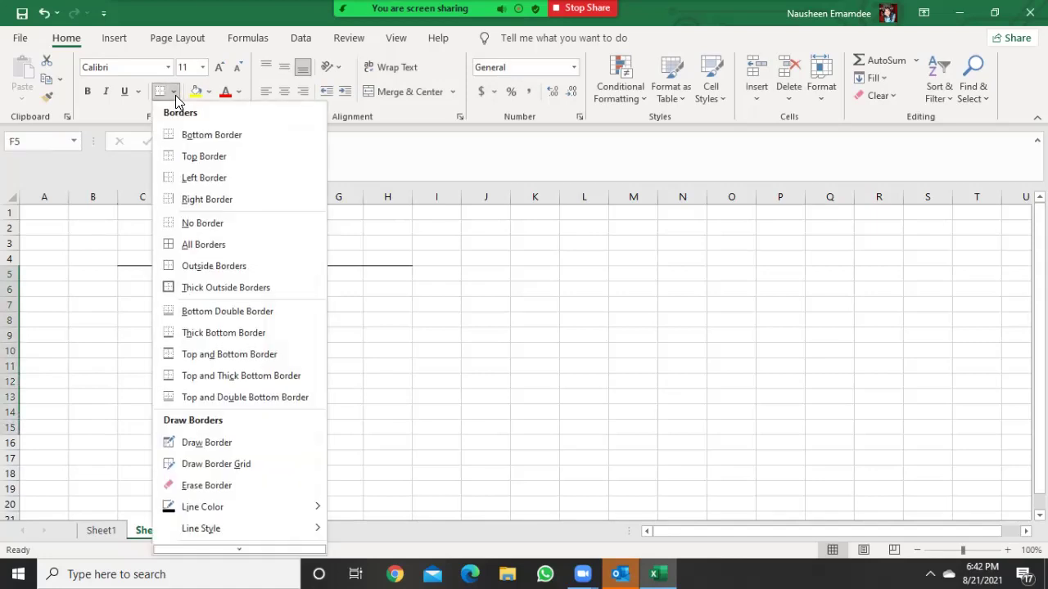
pyautogui.click(166, 177)
pyautogui.click(440, 318)
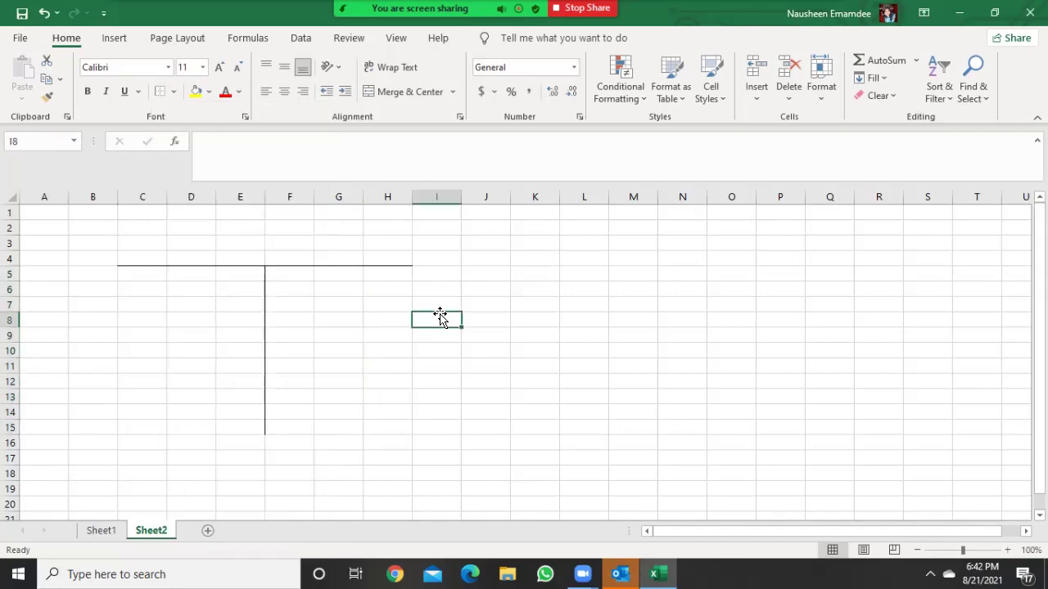
# Apply a top border to J5:P5 as the crossbar of a second T-account beside the first
pyautogui.click(499, 269)
pyautogui.hotkey('shift', 'Right')
pyautogui.hotkey('shift', 'Right')
pyautogui.hotkey('shift', 'Right')
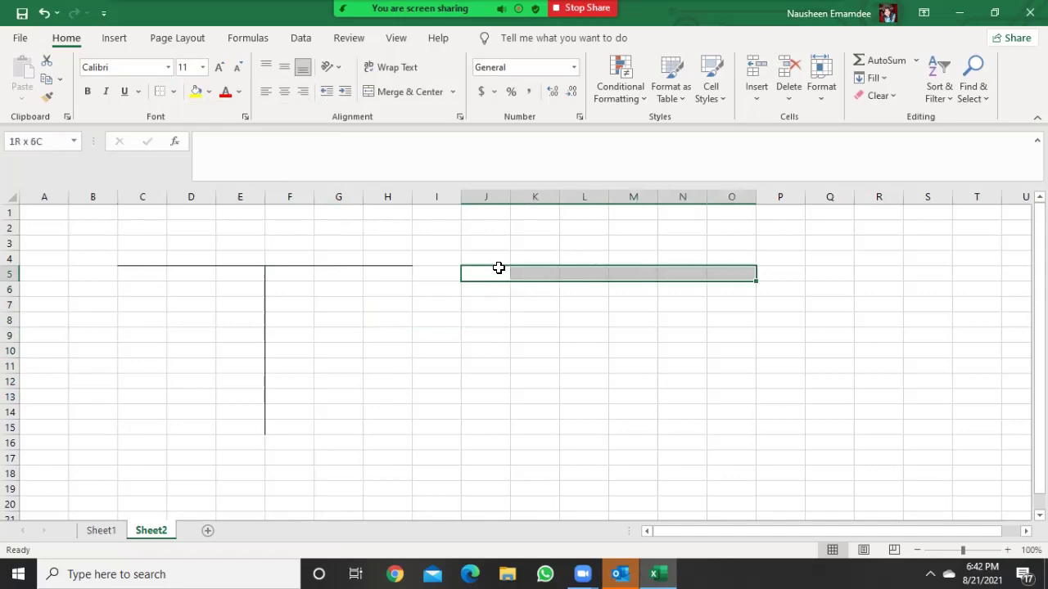
pyautogui.hotkey('shift', 'Right')
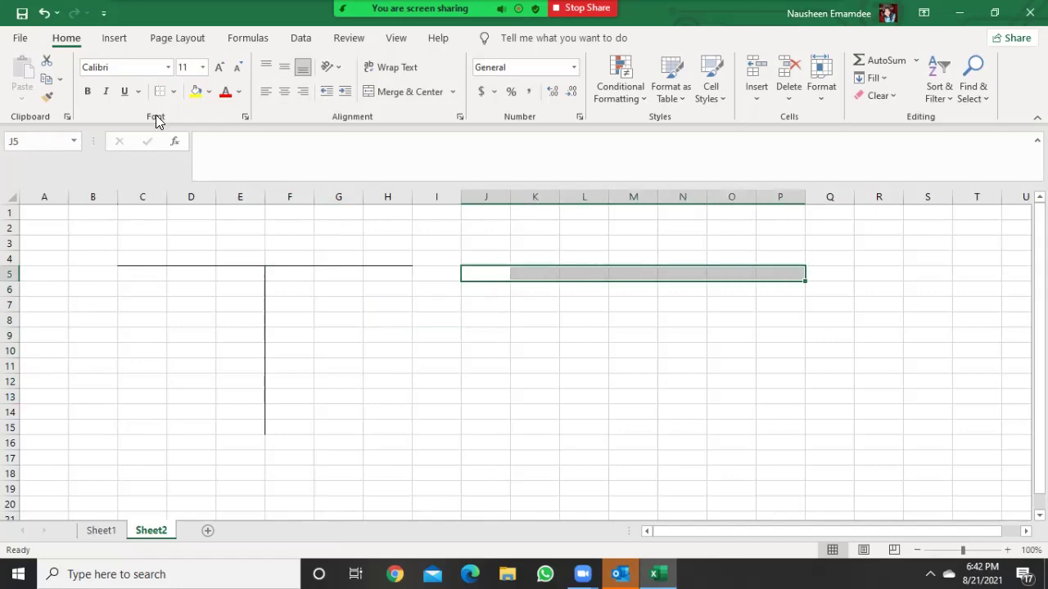
pyautogui.click(174, 91)
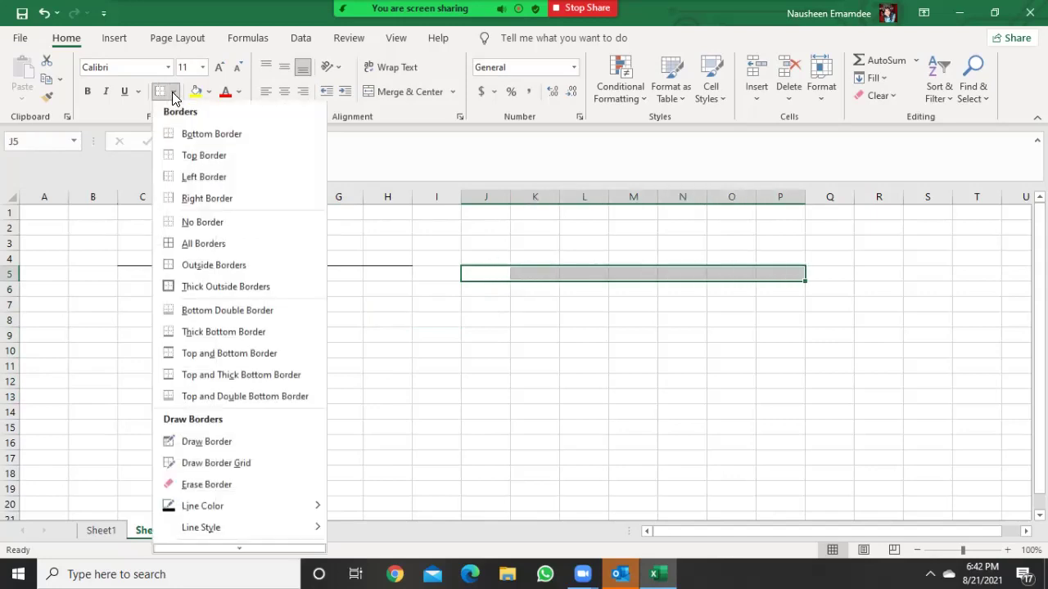
pyautogui.click(167, 148)
pyautogui.click(700, 352)
# Apply a left border to M5:M16 as the second T-account's vertical divider
pyautogui.click(636, 270)
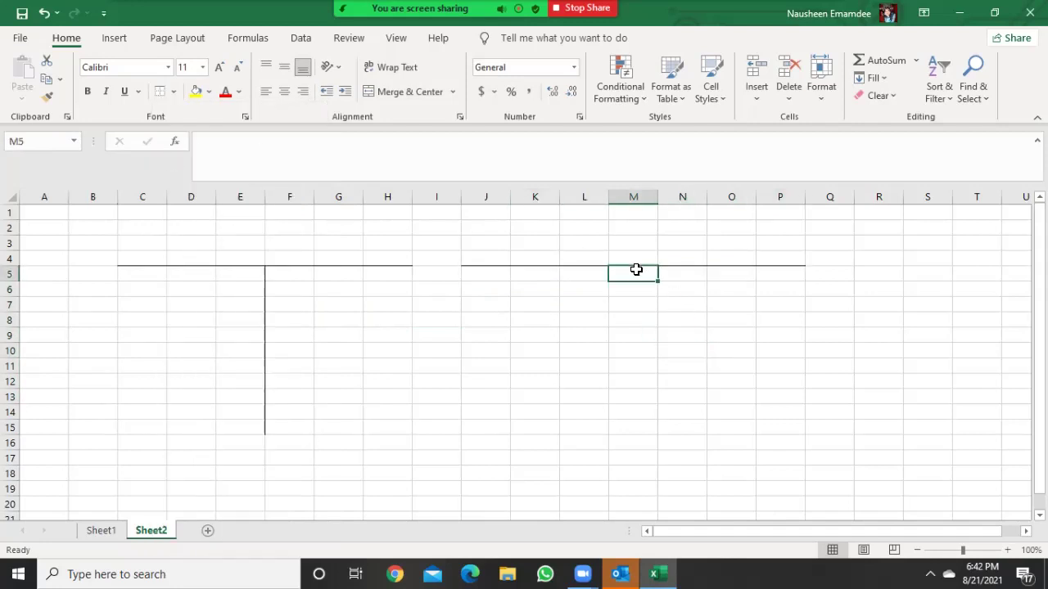
pyautogui.hotkey('shift', 'Down')
pyautogui.hotkey('shift', 'Down')
pyautogui.hotkey('shift', 'Down')
pyautogui.hotkey('shift', 'Down')
pyautogui.hotkey('shift', 'Down')
pyautogui.hotkey('shift', 'Down')
pyautogui.hotkey('shift', 'Down')
pyautogui.hotkey('shift', 'Down')
pyautogui.hotkey('shift', 'Down')
pyautogui.hotkey('shift', 'Down')
pyautogui.hotkey('shift', 'Down')
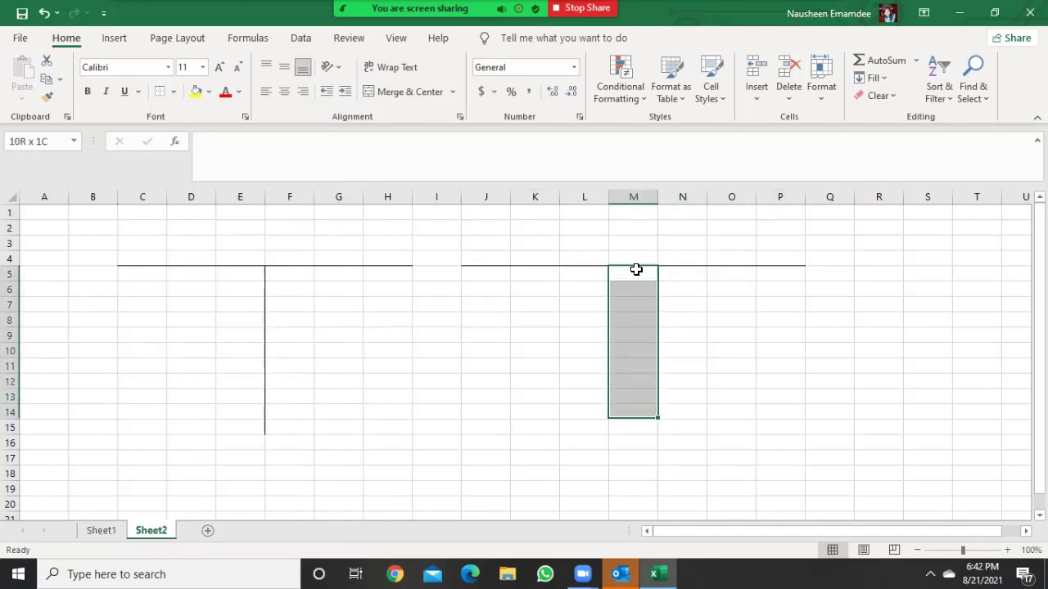
pyautogui.click(173, 92)
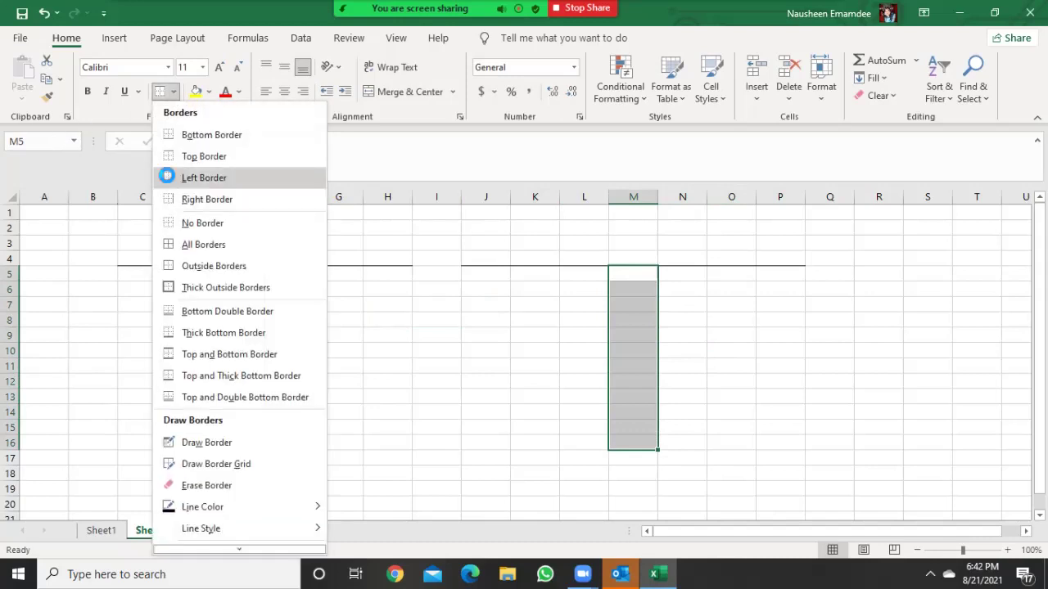
pyautogui.click(167, 176)
pyautogui.click(325, 328)
# Enter the heading "Fixtures and Fittings" in E4 above the first T-account
pyautogui.click(232, 255)
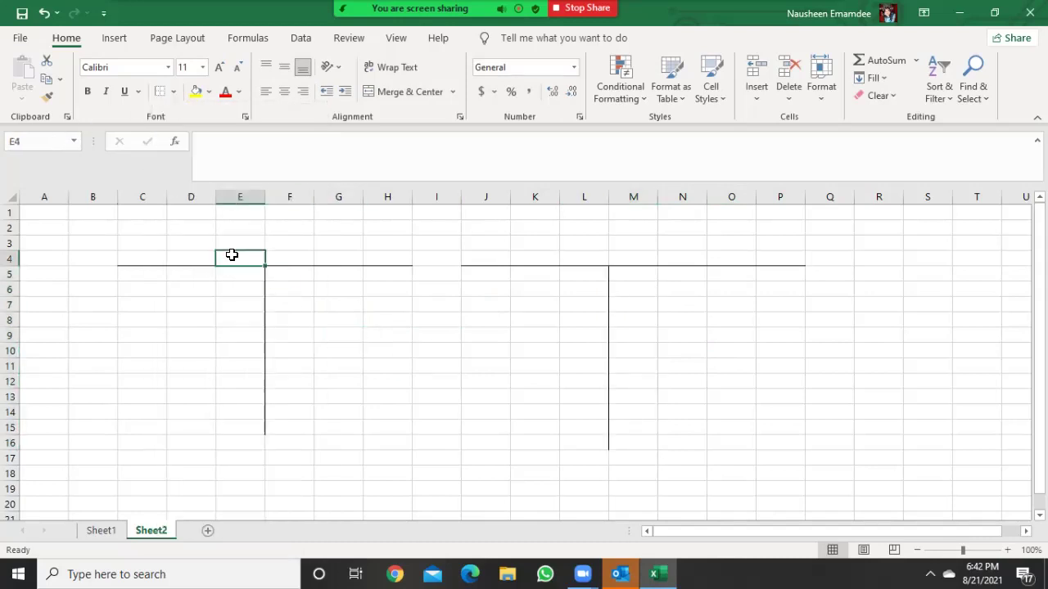
pyautogui.write('Fix')
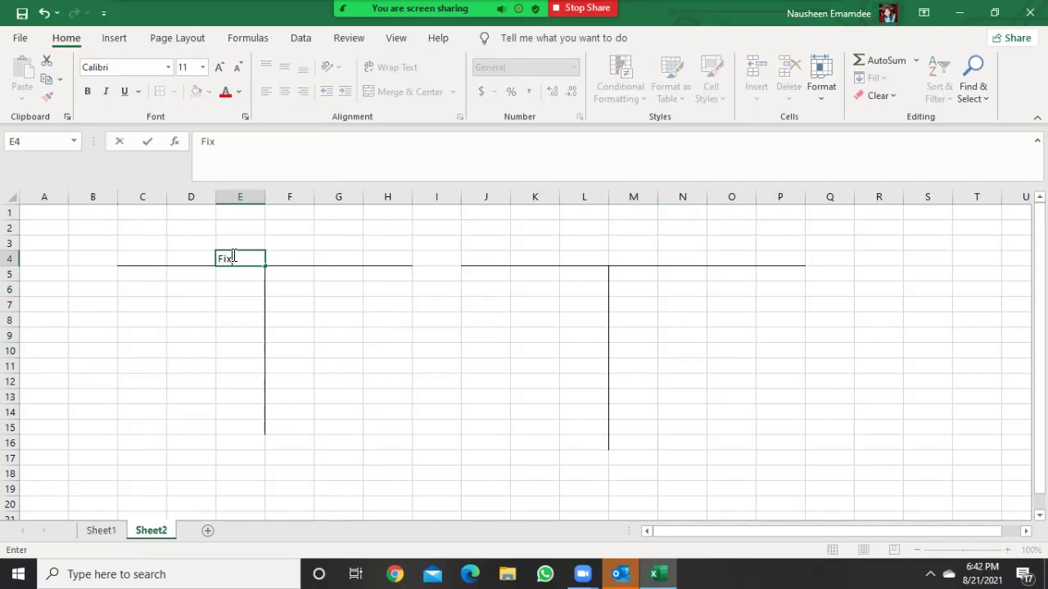
pyautogui.write('tures and Fiting')
pyautogui.press('BackSpace')
pyautogui.press('BackSpace')
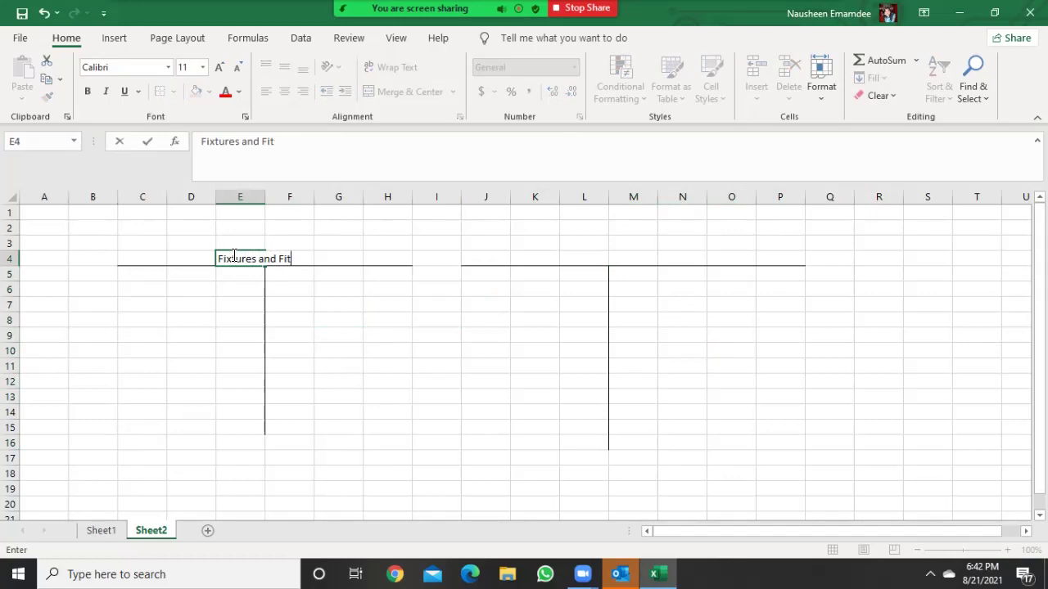
pyautogui.write('ings')
# Enter the heading "Provision for depreciation" in L4 above the second T-account
pyautogui.click(597, 255)
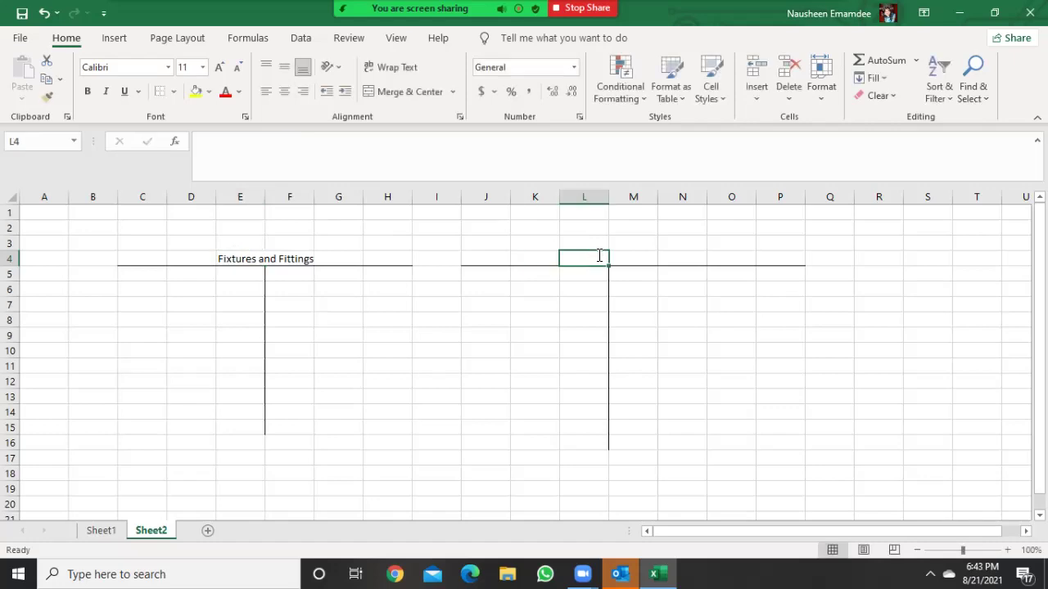
pyautogui.write('Provision for ')
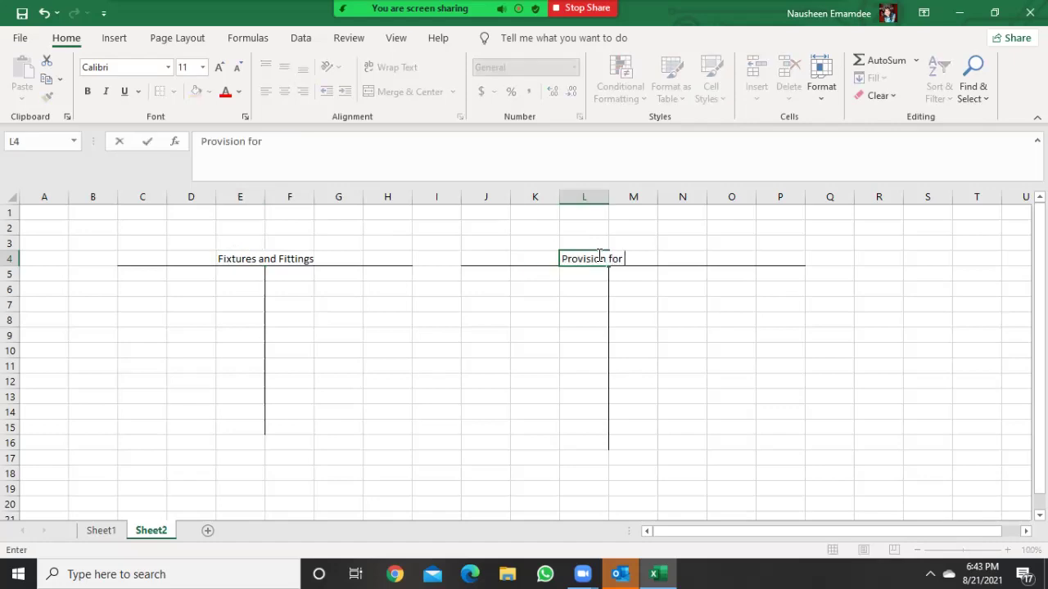
pyautogui.write('depteciation')
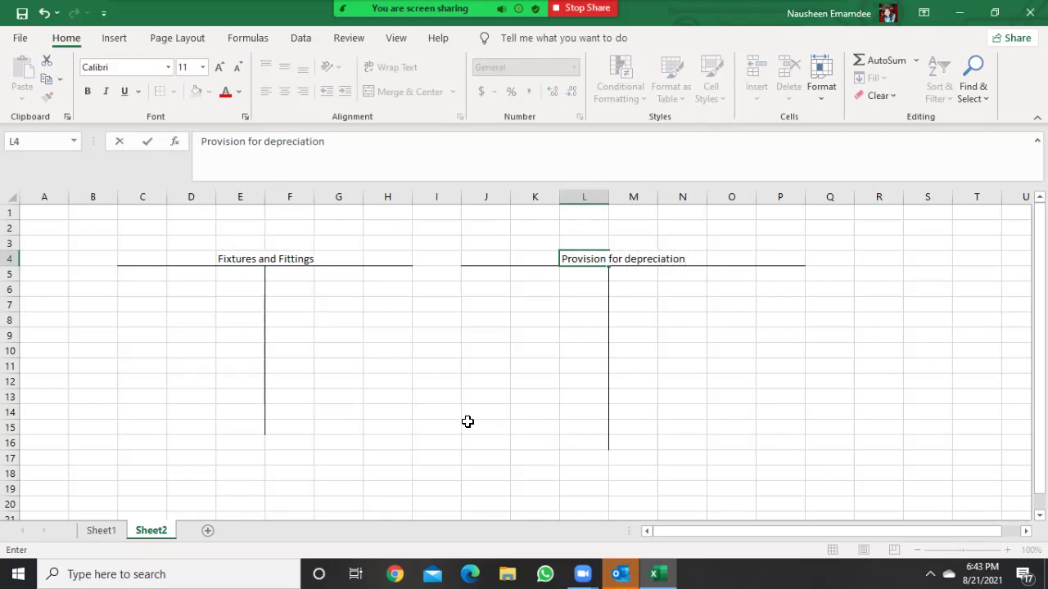
# Apply a top border to H19:L19 as the crossbar of a third T-account below the other two
pyautogui.click(362, 473)
pyautogui.press('Down')
pyautogui.press('Down')
pyautogui.press('Down')
pyautogui.press('Down')
pyautogui.press('Down')
pyautogui.press('Down')
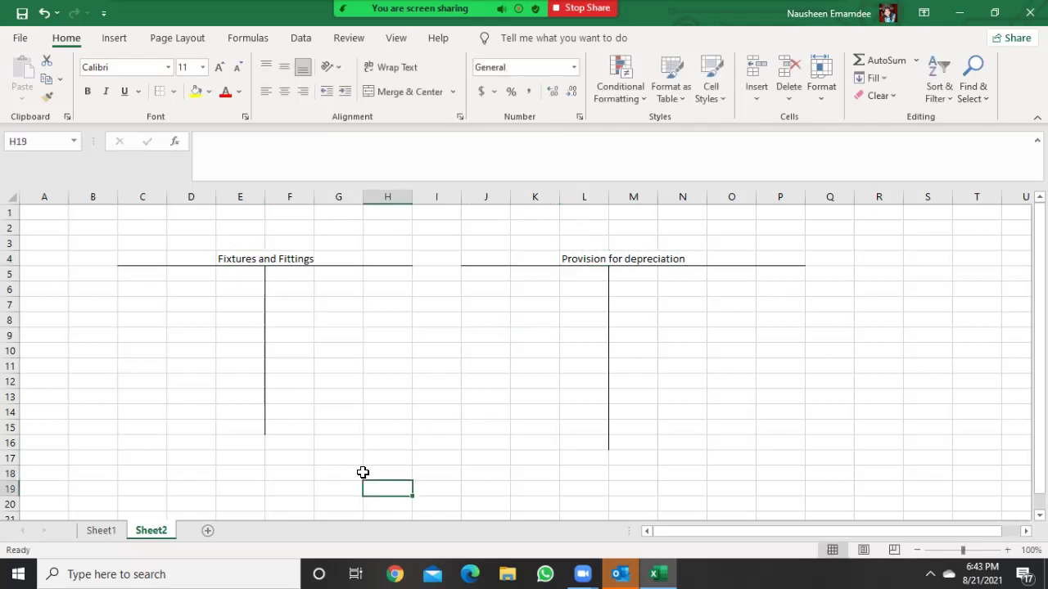
pyautogui.click(387, 431)
pyautogui.hotkey('shift', 'Right')
pyautogui.hotkey('shift', 'Right')
pyautogui.hotkey('shift', 'Right')
pyautogui.hotkey('shift', 'Right')
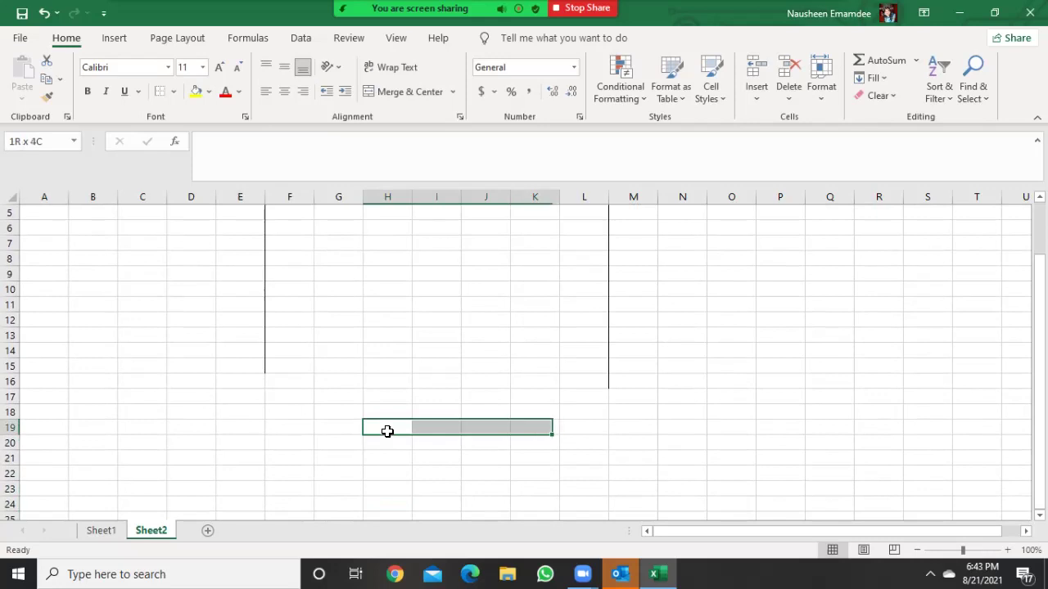
pyautogui.click(174, 91)
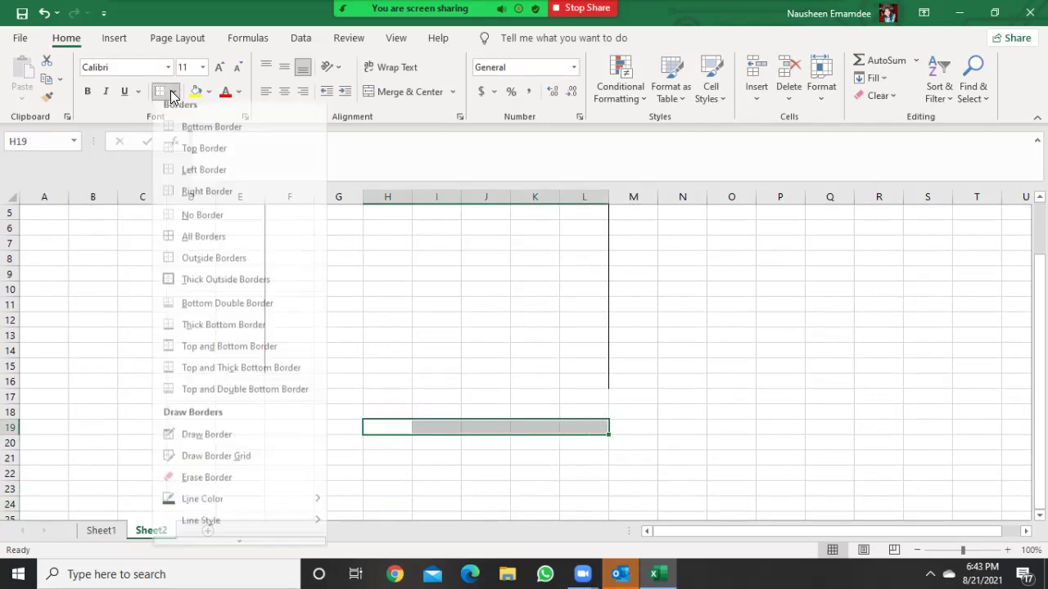
pyautogui.click(170, 156)
pyautogui.click(528, 459)
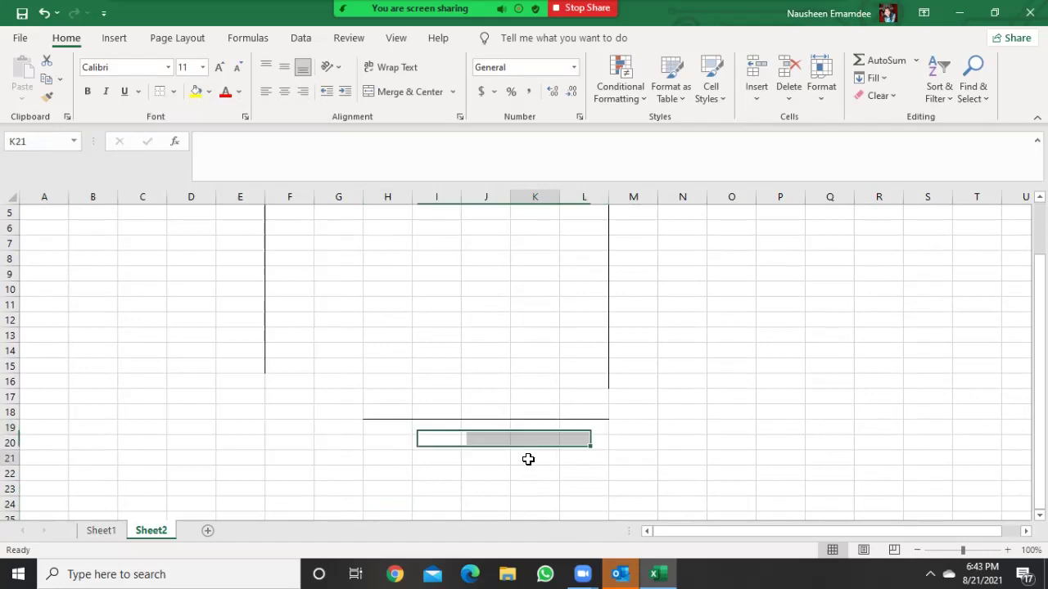
# Apply a left border to J19:J26 as the third T-account's vertical divider
pyautogui.click(482, 428)
pyautogui.hotkey('shift', 'Down')
pyautogui.hotkey('shift', 'Down')
pyautogui.hotkey('shift', 'Down')
pyautogui.hotkey('shift', 'Down')
pyautogui.hotkey('shift', 'Down')
pyautogui.hotkey('shift', 'Down')
pyautogui.hotkey('shift', 'Down')
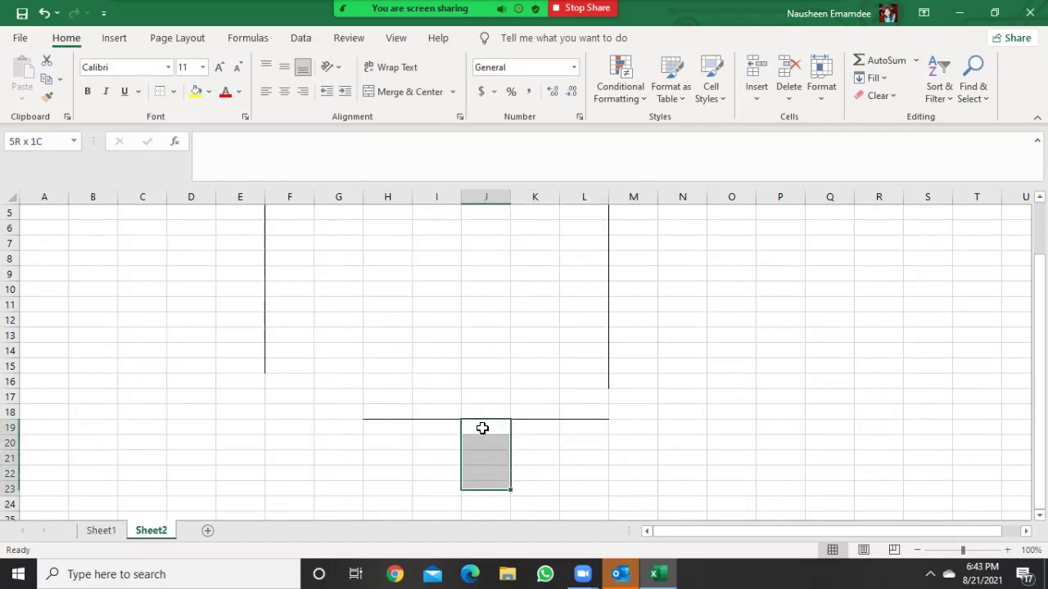
pyautogui.click(172, 92)
pyautogui.click(169, 177)
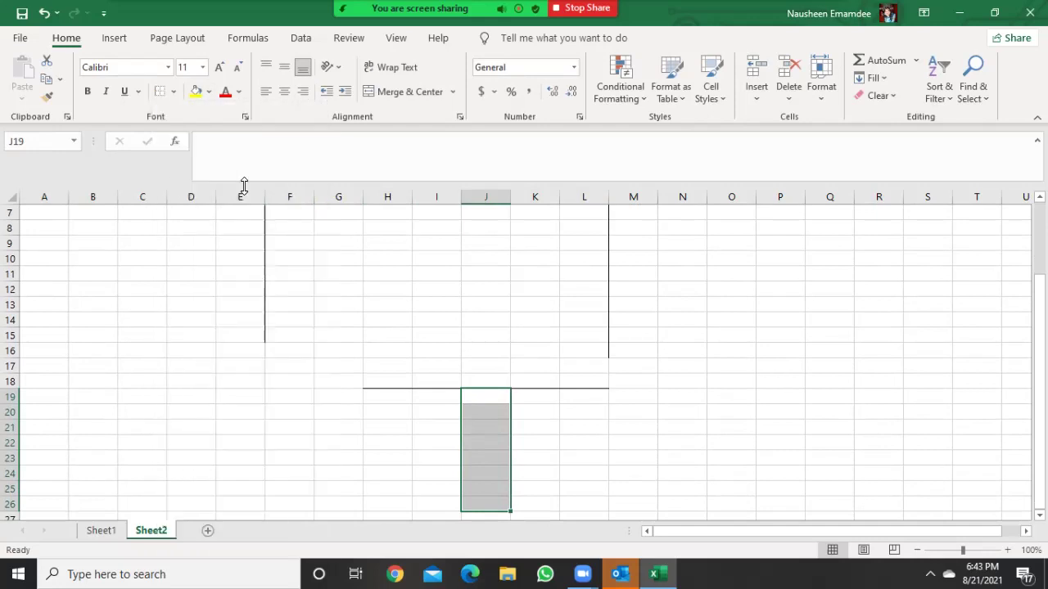
pyautogui.click(383, 429)
# Enter the heading "Disposal account" in I18 above the third T-account
pyautogui.click(448, 381)
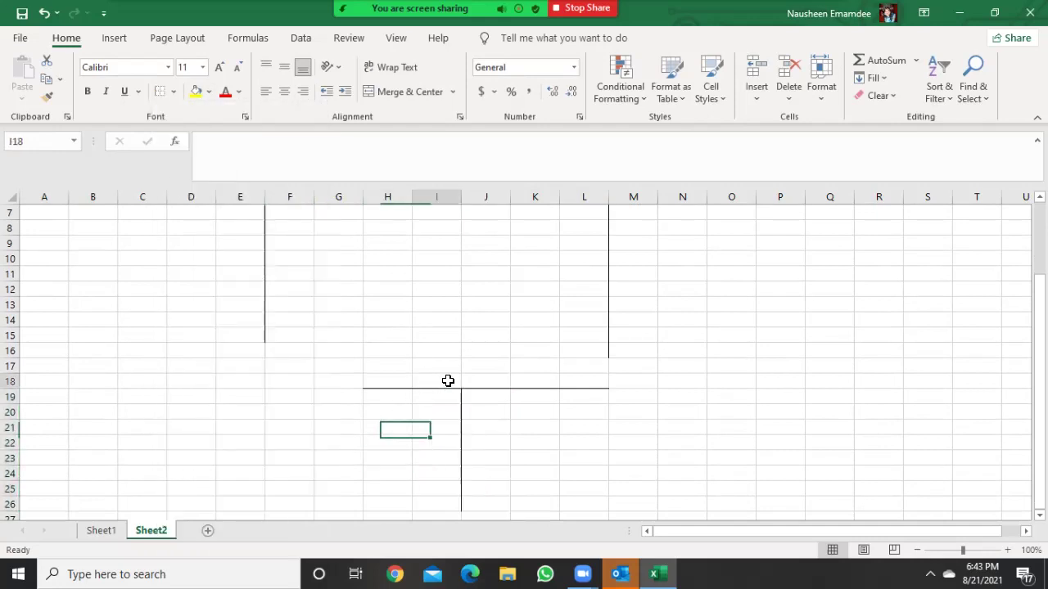
pyautogui.write('Disposal account')
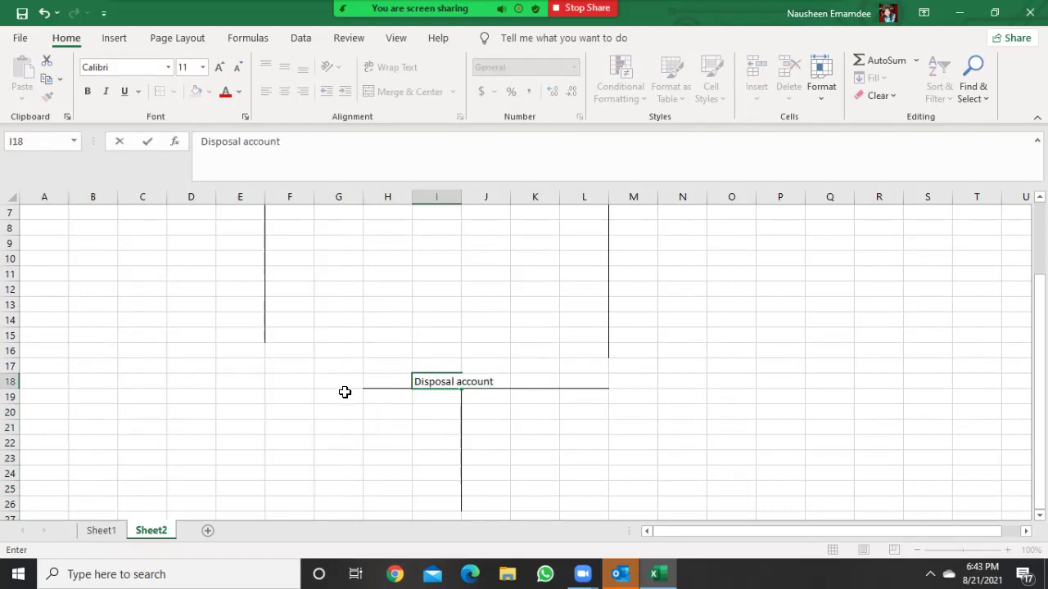
pyautogui.click(257, 423)
pyautogui.press('Up')
pyautogui.press('Up')
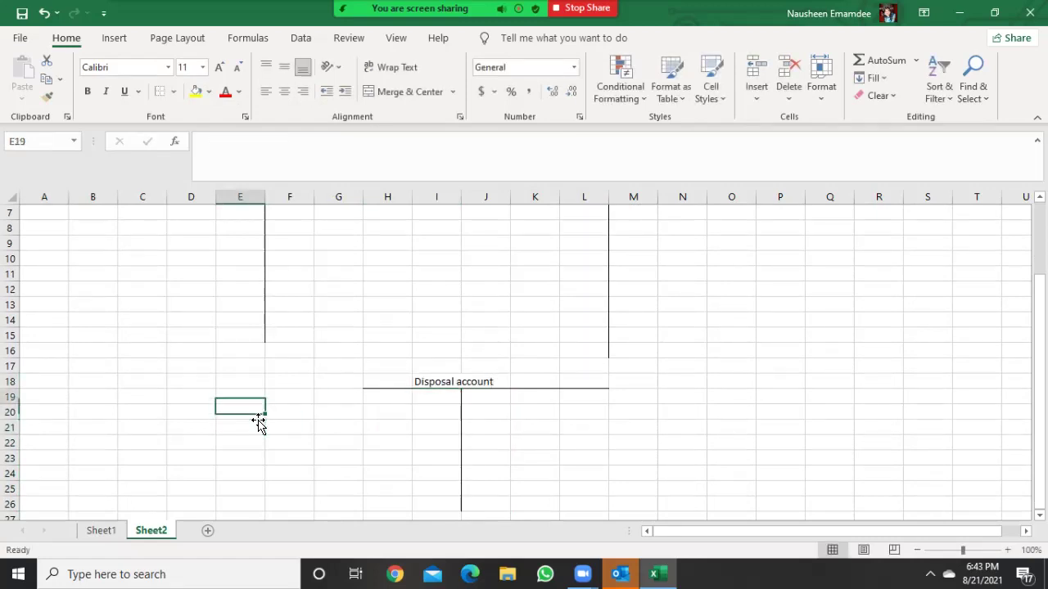
pyautogui.hotkey('ctrl', 'Up')
pyautogui.hotkey('ctrl', 'Up')
pyautogui.hotkey('ctrl', 'Down')
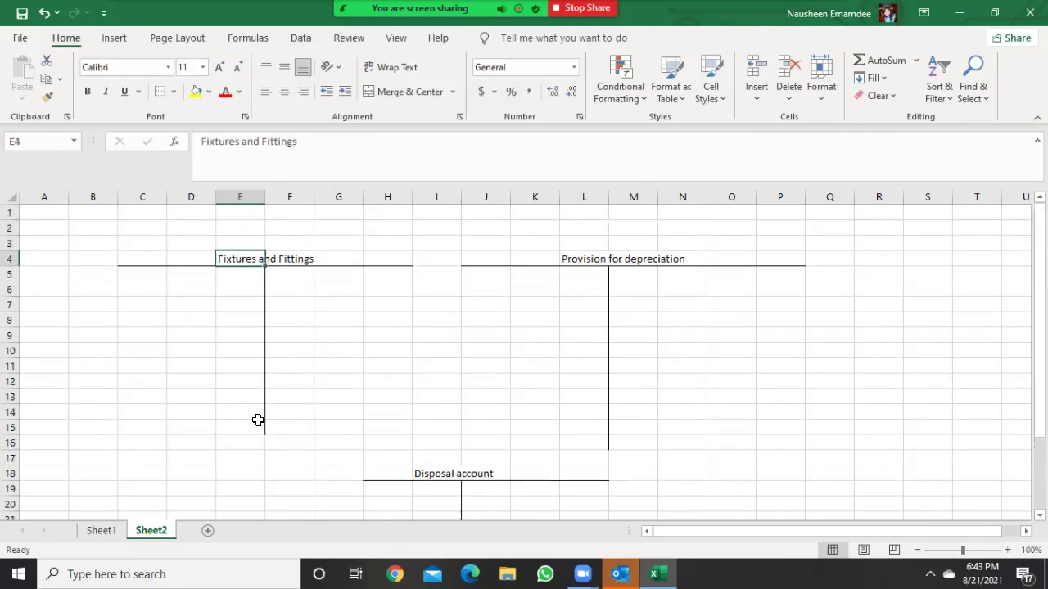
# Review the example on Sheet1, focusing on the opening balance line for fixtures and fittings
pyautogui.click(98, 530)
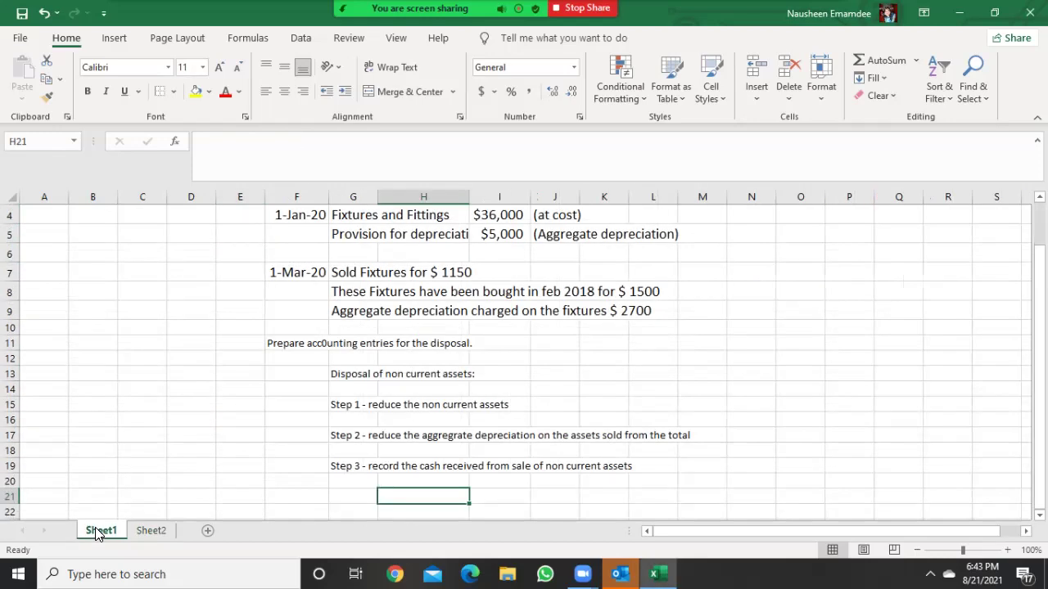
pyautogui.press('Up')
pyautogui.press('Up')
pyautogui.press('Up')
pyautogui.press('Up')
pyautogui.press('Up')
pyautogui.press('Up')
pyautogui.press('Up')
pyautogui.press('Up')
pyautogui.press('Up')
pyautogui.press('Up')
pyautogui.press('Up')
pyautogui.press('Up')
pyautogui.press('Up')
pyautogui.press('Up')
pyautogui.press('Up')
pyautogui.press('Up')
pyautogui.press('Up')
pyautogui.press('Up')
pyautogui.press('Up')
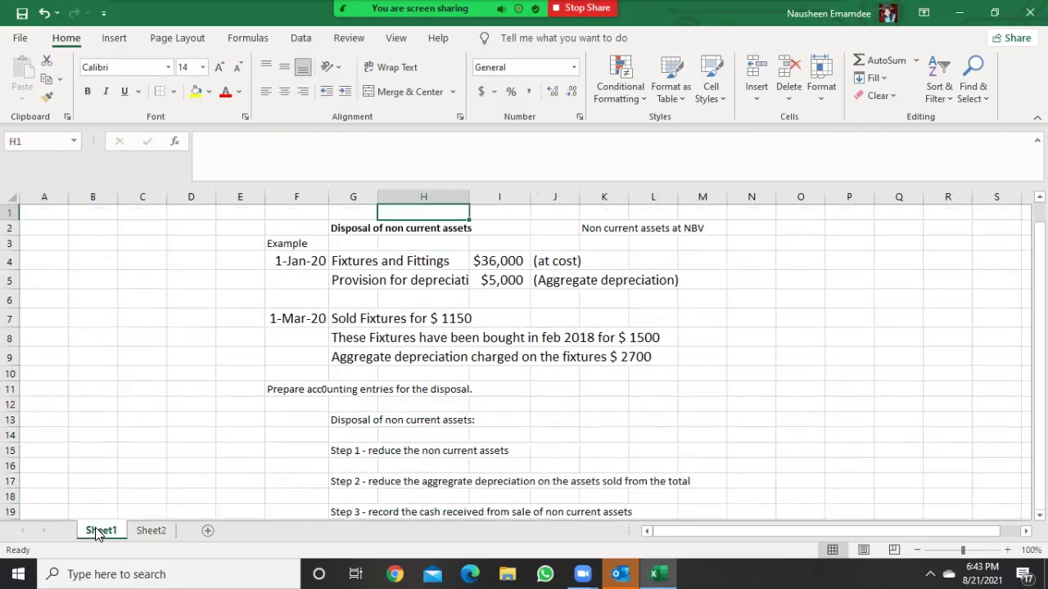
pyautogui.press('Down')
pyautogui.press('Down')
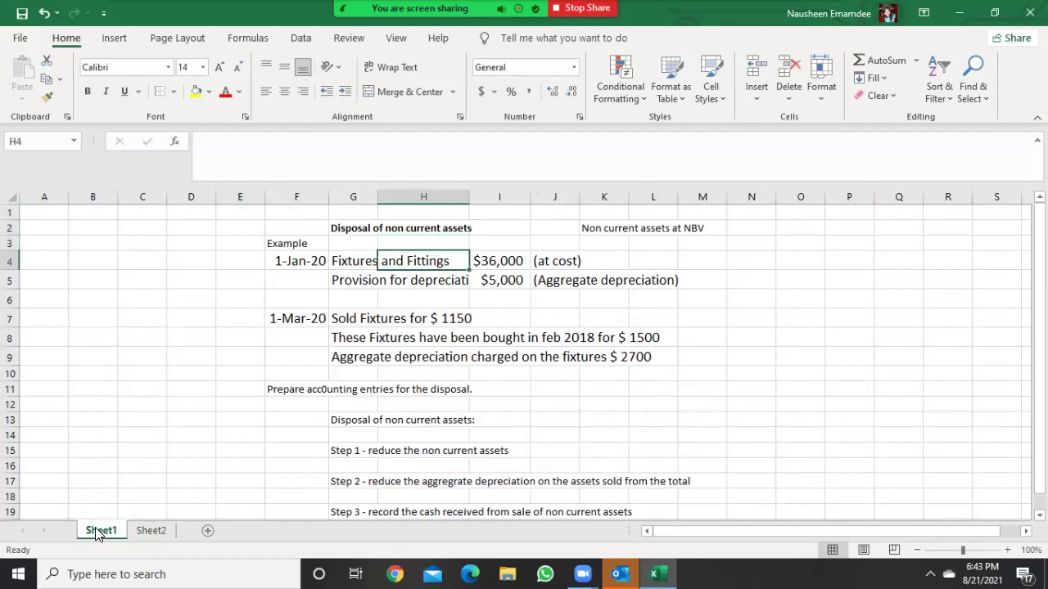
# Return to Sheet2 and narrow column C for the dates of the Fixtures and Fittings account
pyautogui.click(147, 531)
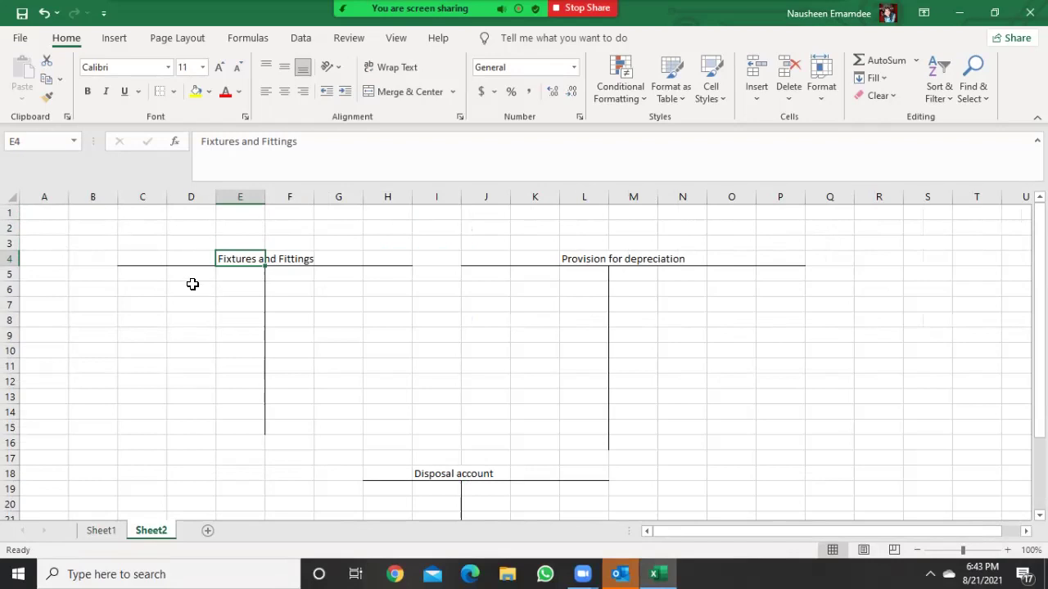
pyautogui.click(189, 281)
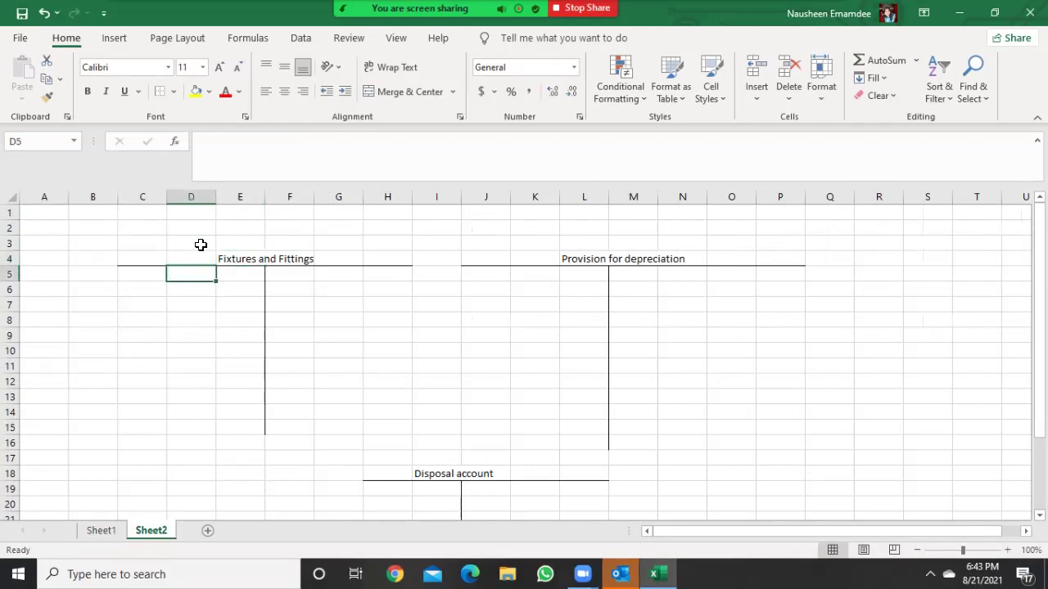
pyautogui.moveTo(166, 201); pyautogui.dragTo(151, 199)
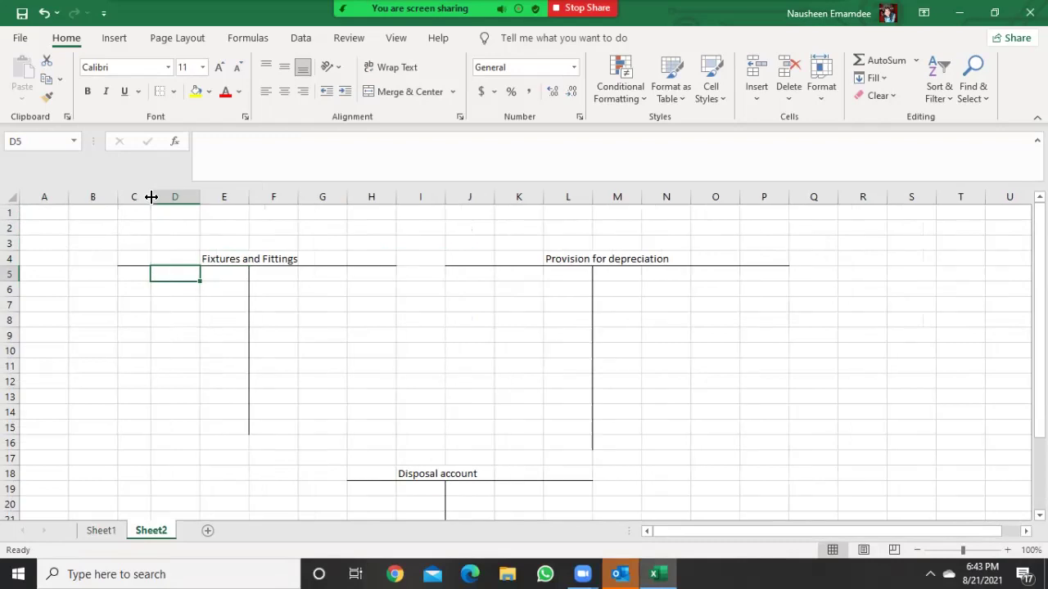
# Enter the date 1 Jan 20 in C5 of the Fixtures and Fittings account and widen column C to fit it
pyautogui.click(138, 277)
pyautogui.write('1 Ja')
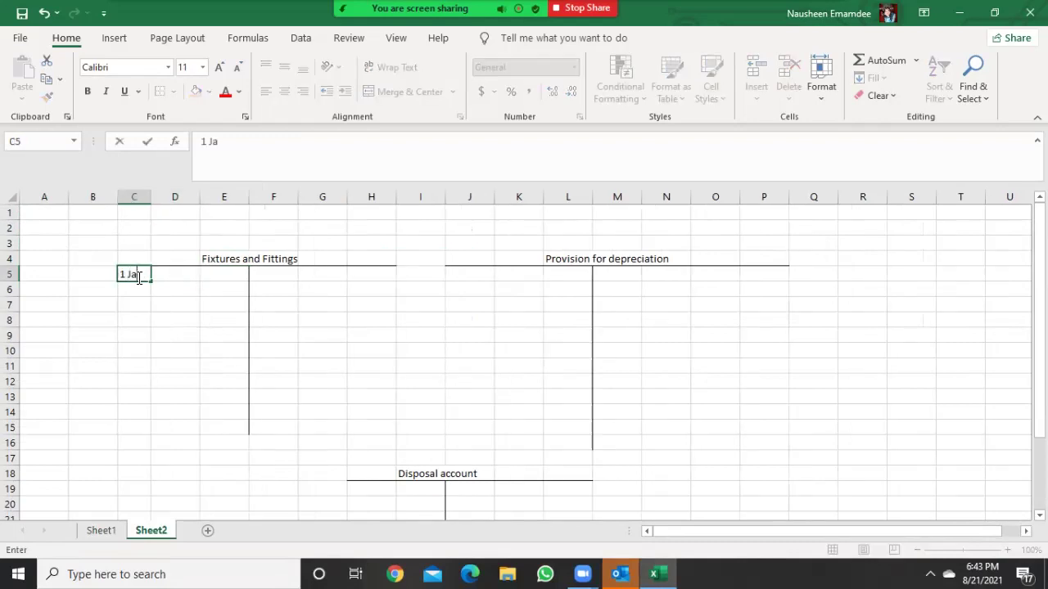
pyautogui.write('n 20')
pyautogui.click(140, 225)
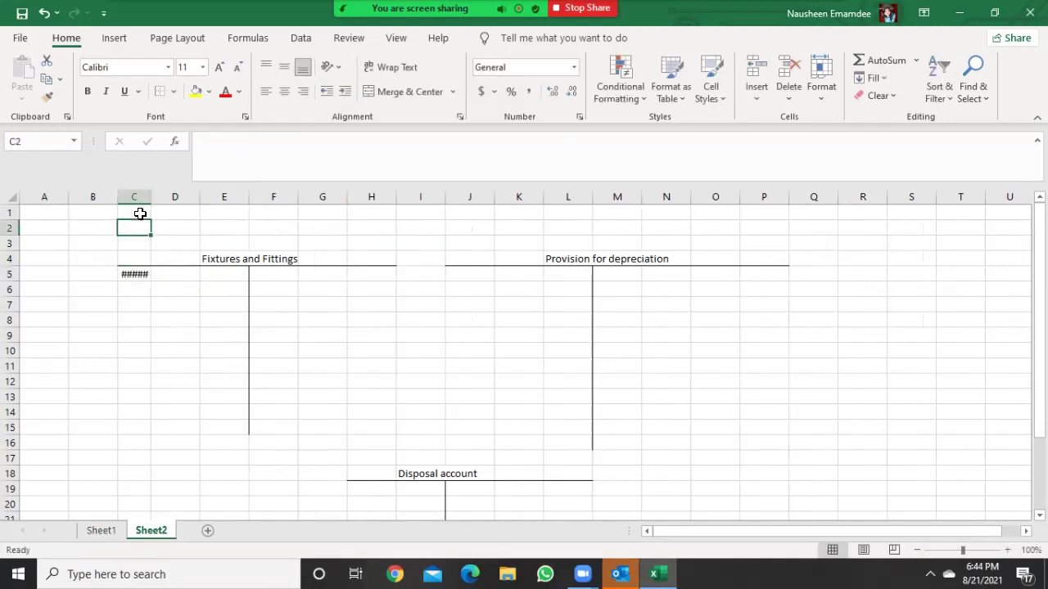
pyautogui.moveTo(149, 198); pyautogui.dragTo(175, 201)
# Enter the opening balance "Bal b.f" in D5 and 36000 in E5, taking the amount from Sheet1
pyautogui.click(201, 274)
pyautogui.write('Bal b.f')
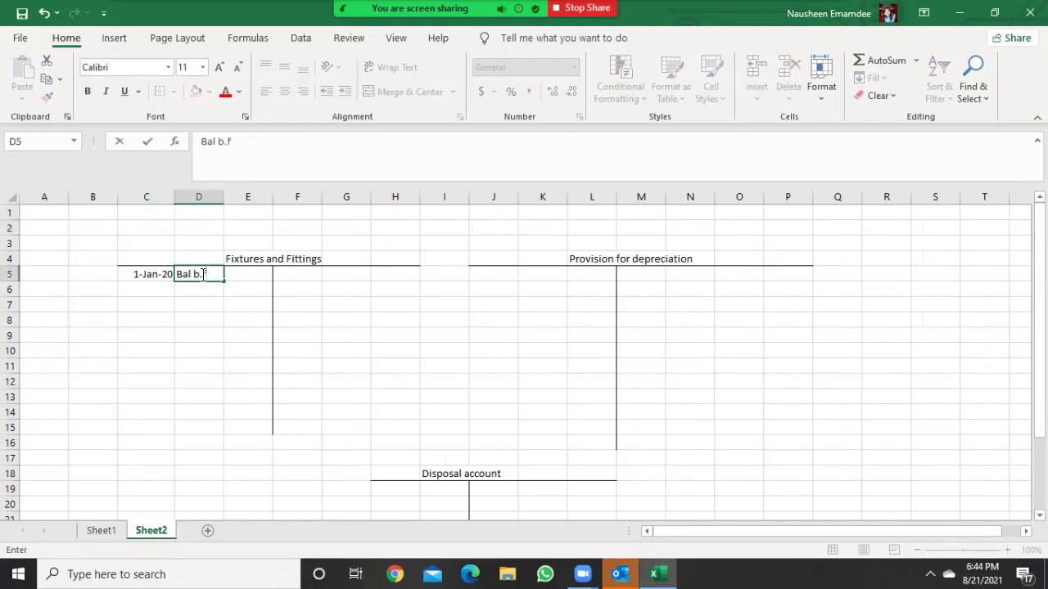
pyautogui.press('Tab')
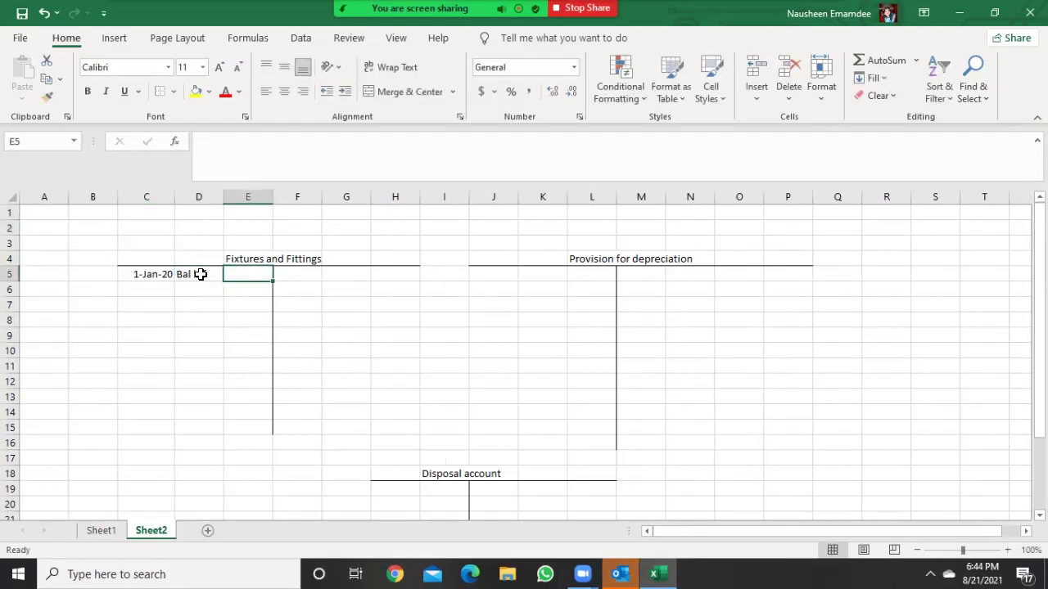
pyautogui.click(98, 531)
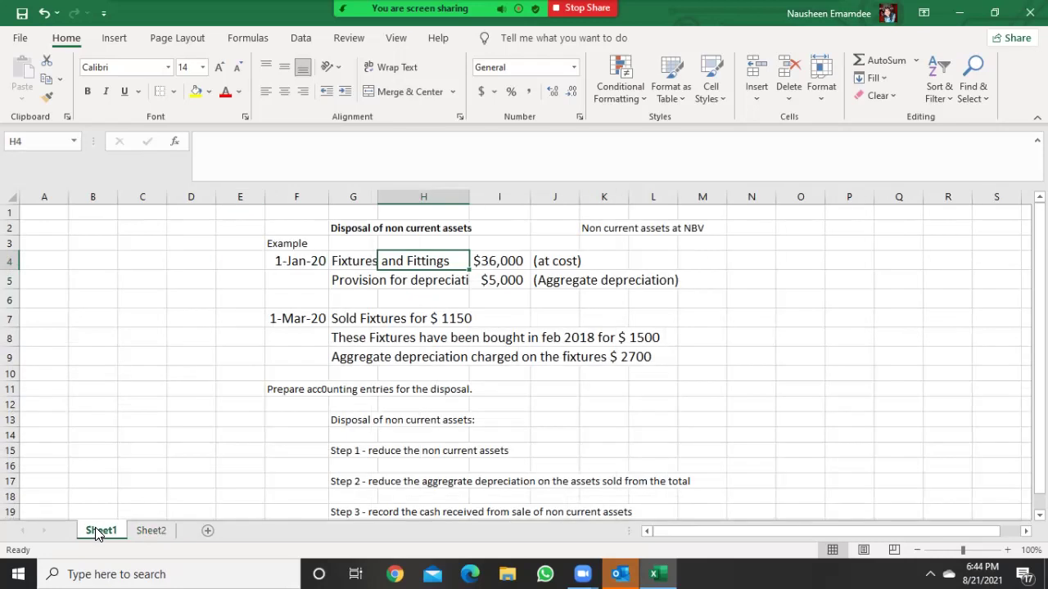
pyautogui.click(152, 531)
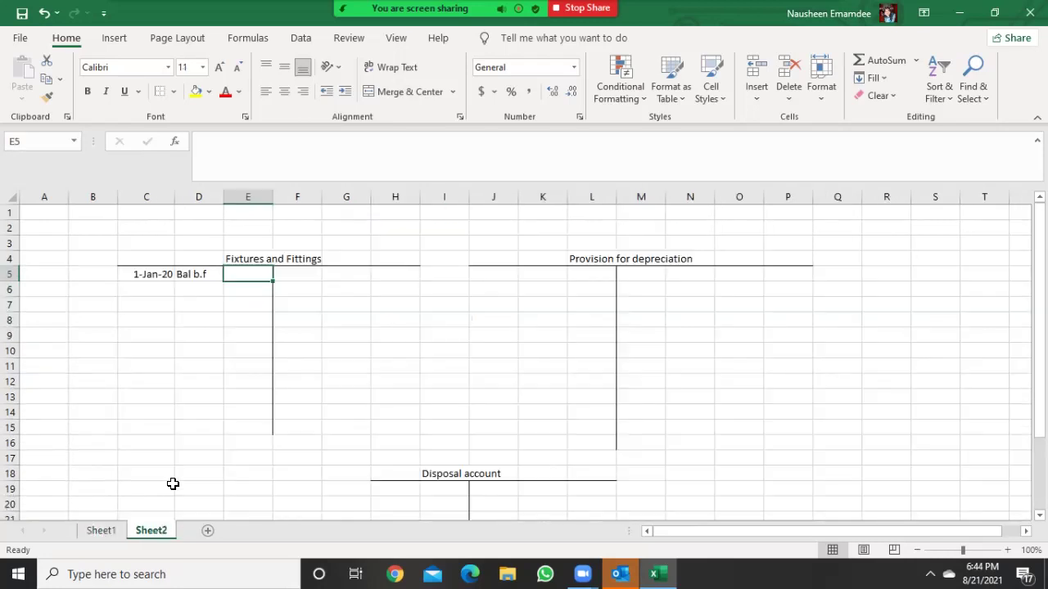
pyautogui.write('36000')
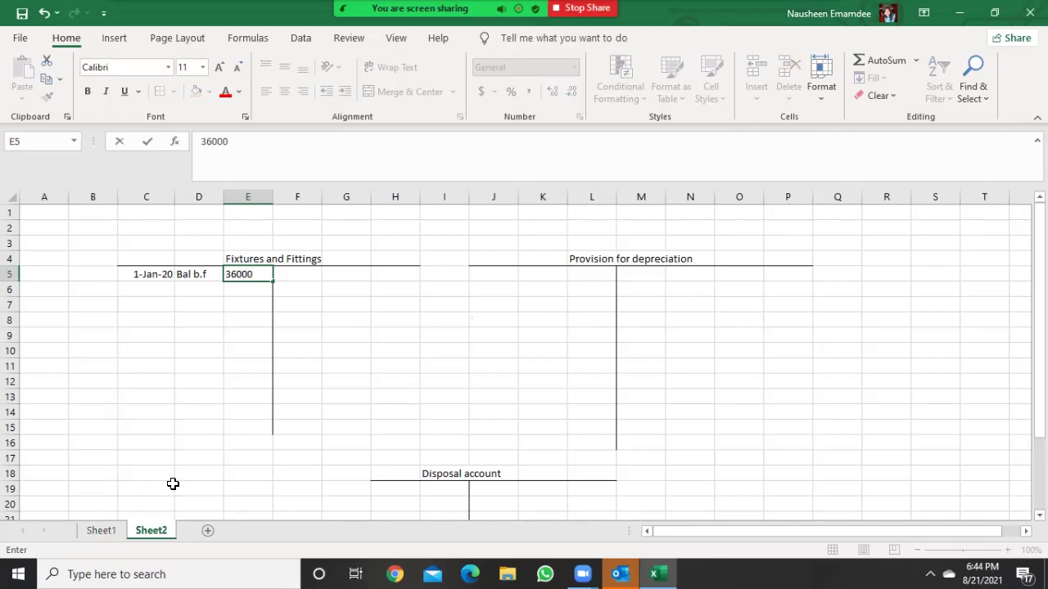
# Enter the date 1 Jan 20 in M5 and "bal b/f" in N5 on the Provision for depreciation account's credit side
pyautogui.click(682, 307)
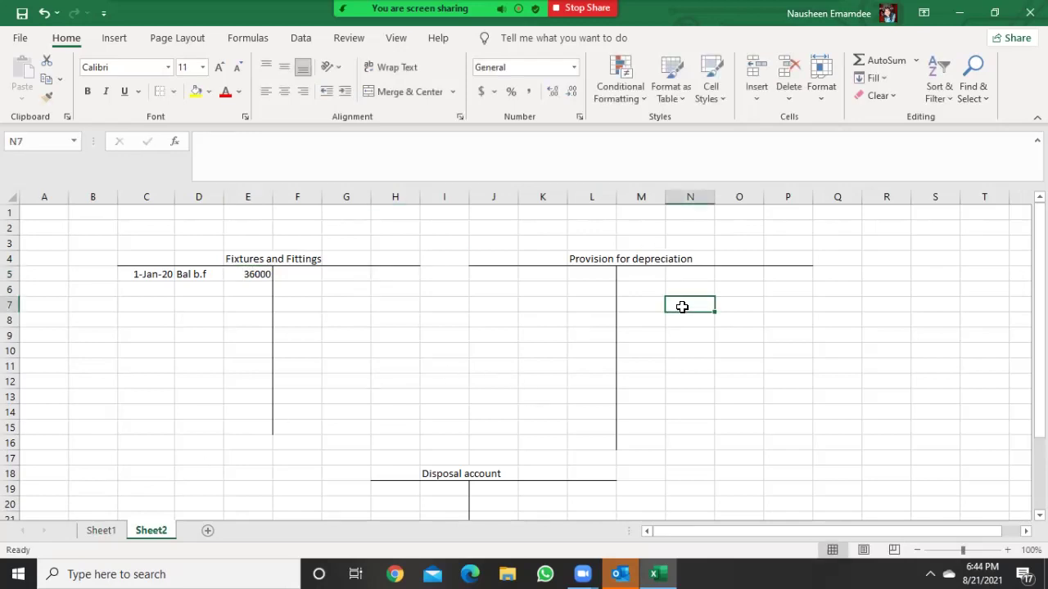
pyautogui.click(654, 281)
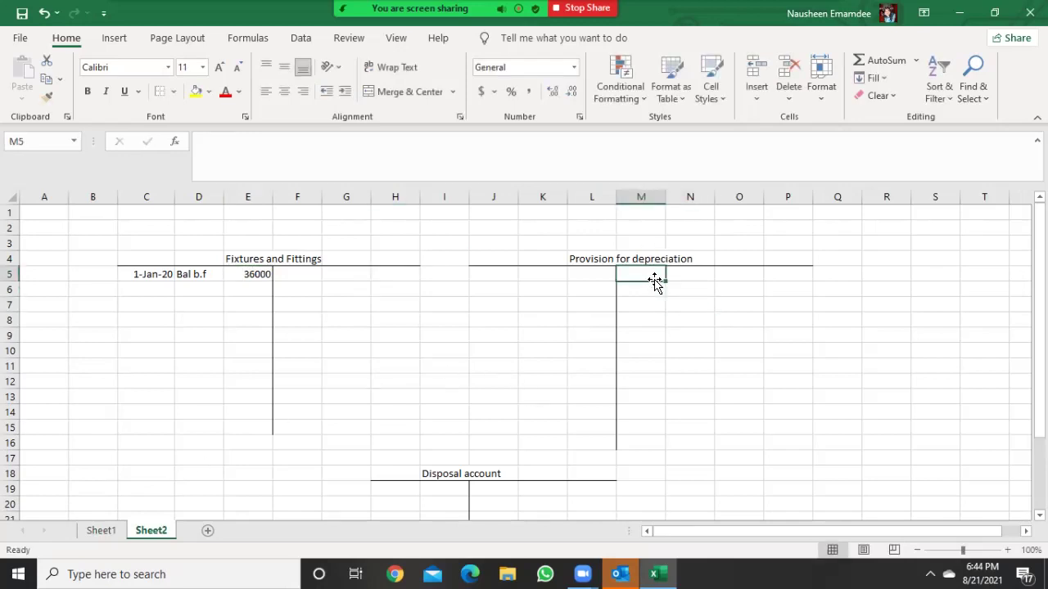
pyautogui.write('1 jan ')
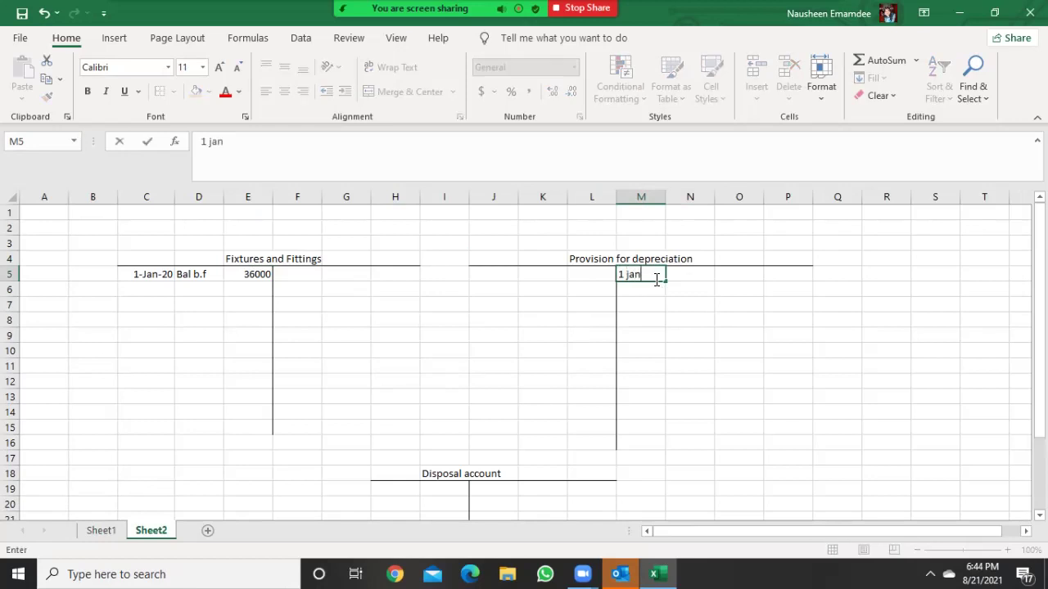
pyautogui.write('20')
pyautogui.click(692, 279)
pyautogui.write('bal b/f')
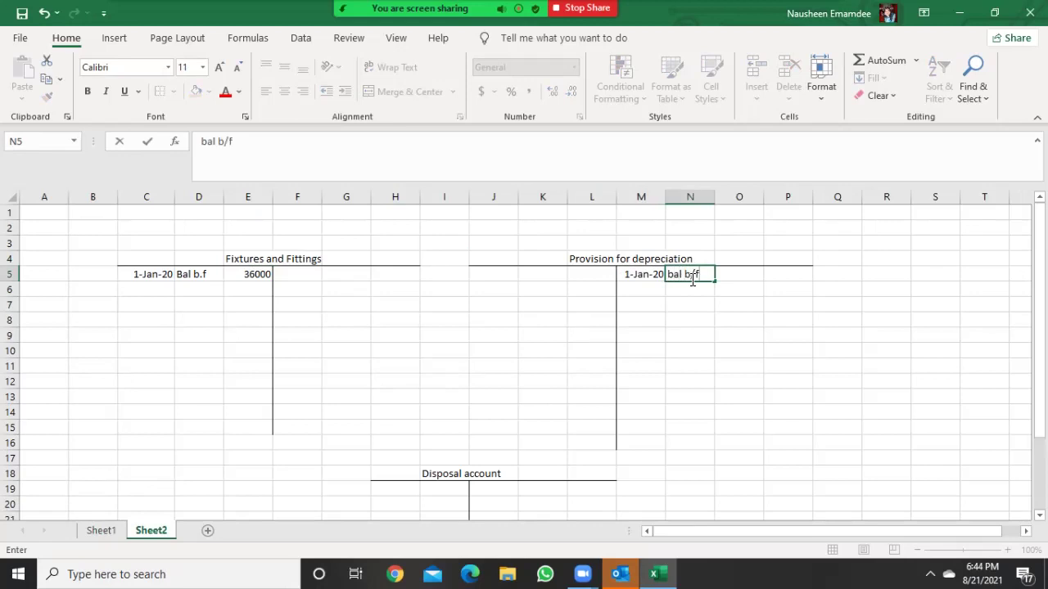
pyautogui.press('Tab')
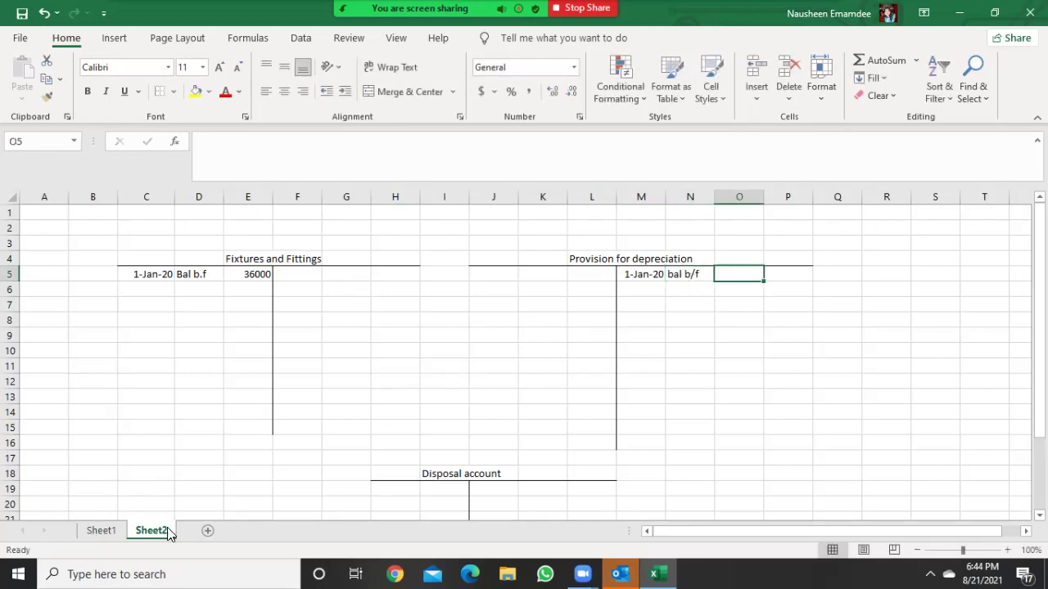
# Look up the aggregate depreciation on Sheet1 and enter 5000 in O5 as the provision's opening balance
pyautogui.click(101, 530)
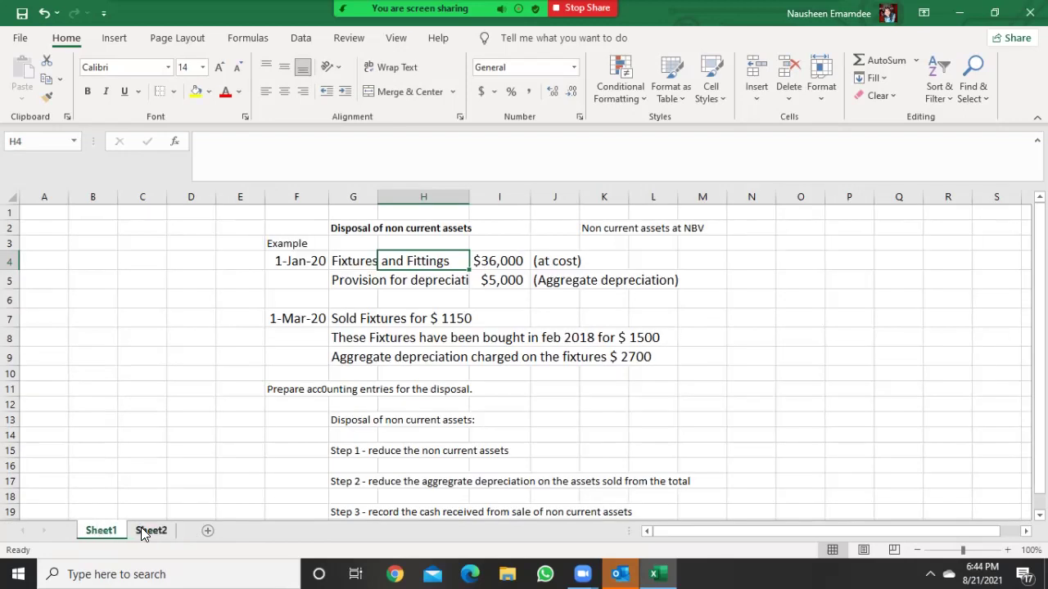
pyautogui.click(151, 530)
pyautogui.write('5000')
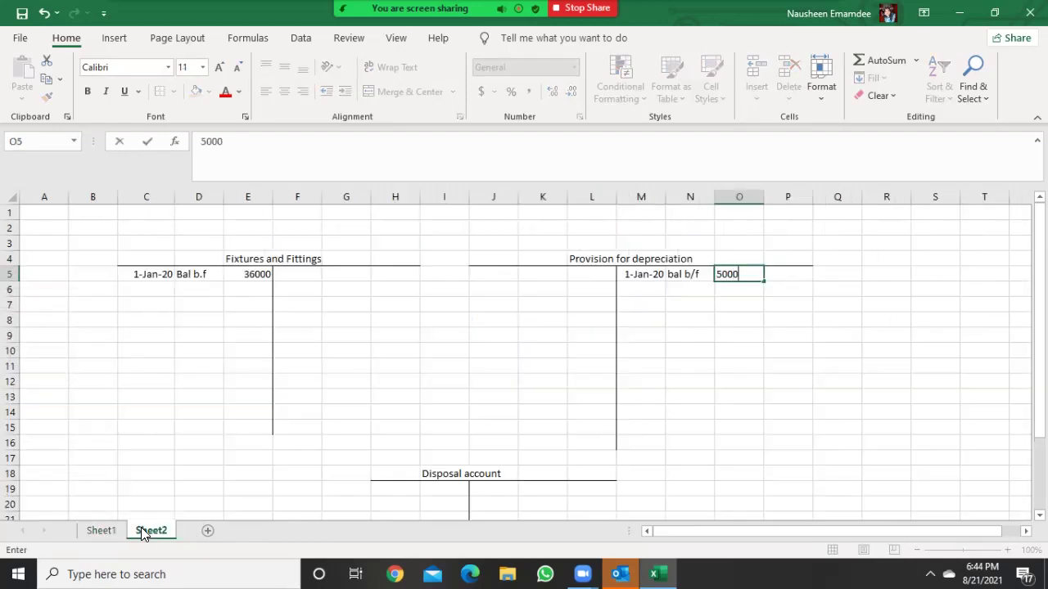
pyautogui.press('Tab')
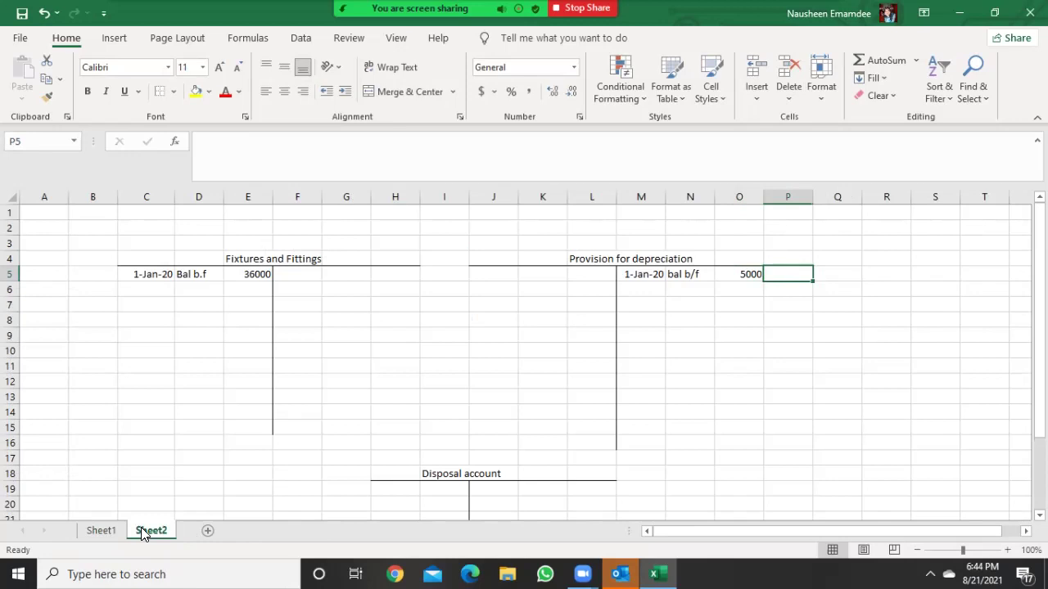
# Consult Sheet1 and credit the Fixtures and Fittings account with "disposal" in G5 and 1500 in H5
pyautogui.click(96, 531)
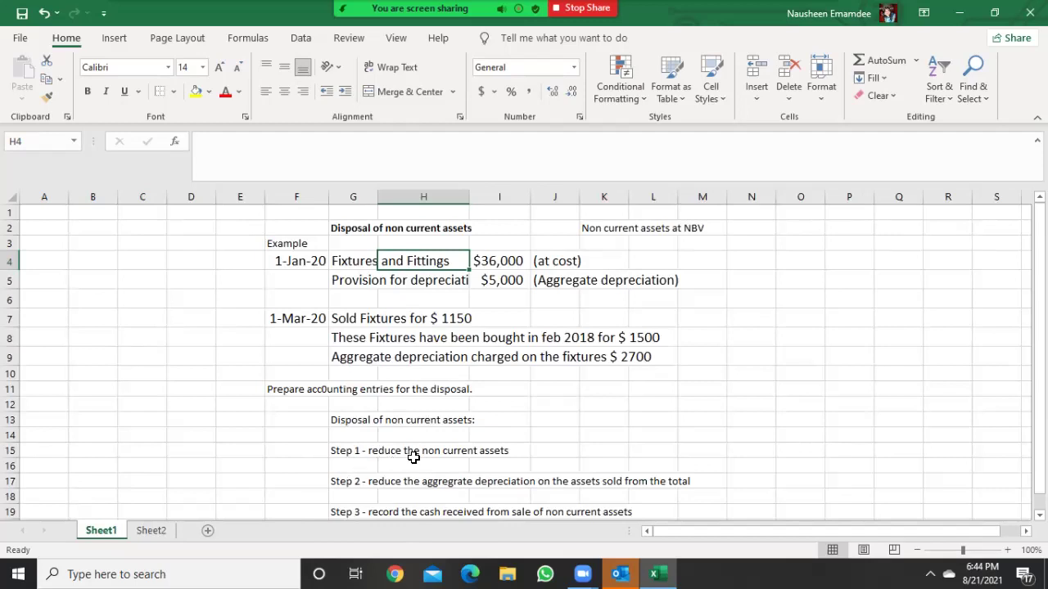
pyautogui.click(151, 531)
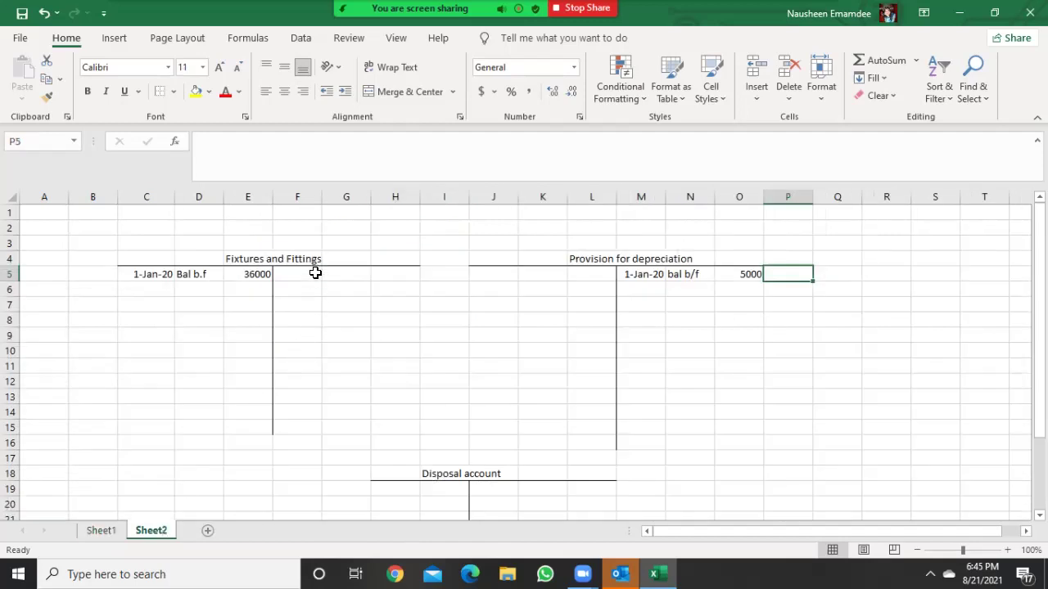
pyautogui.click(303, 262)
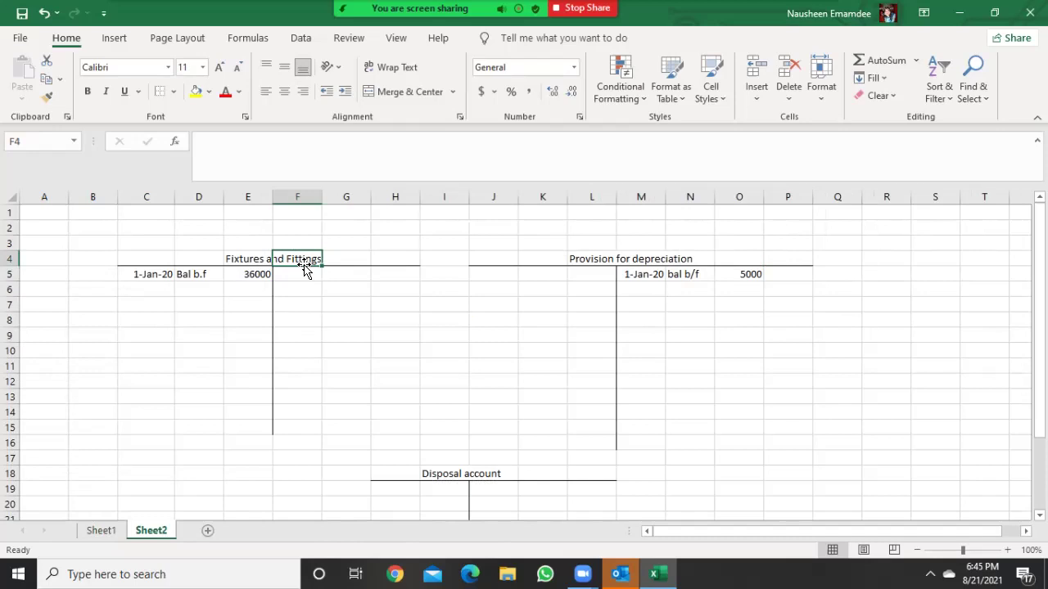
pyautogui.click(344, 274)
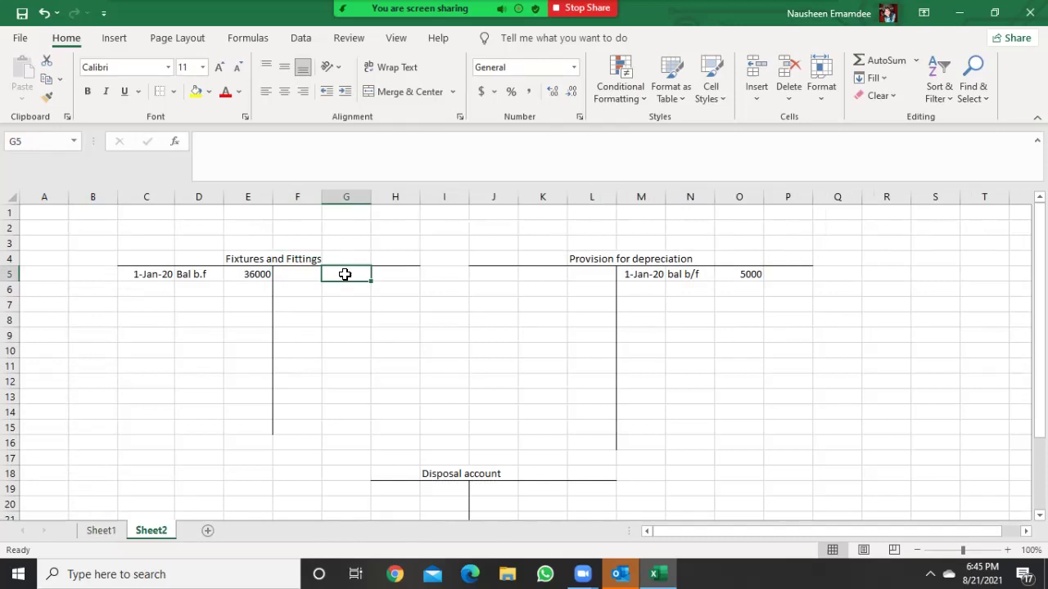
pyautogui.write('disposal')
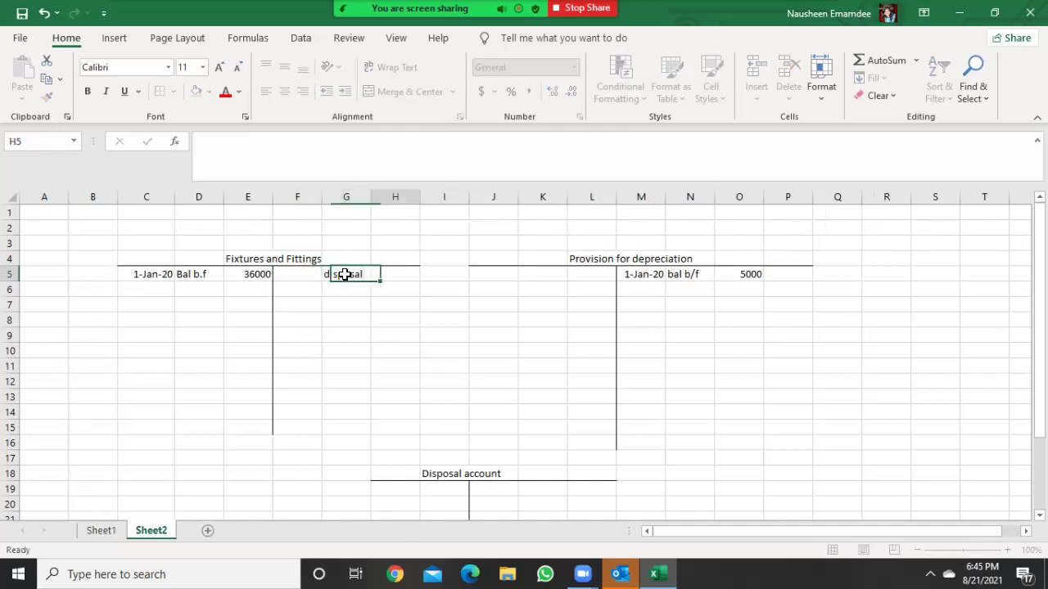
pyautogui.press('Tab')
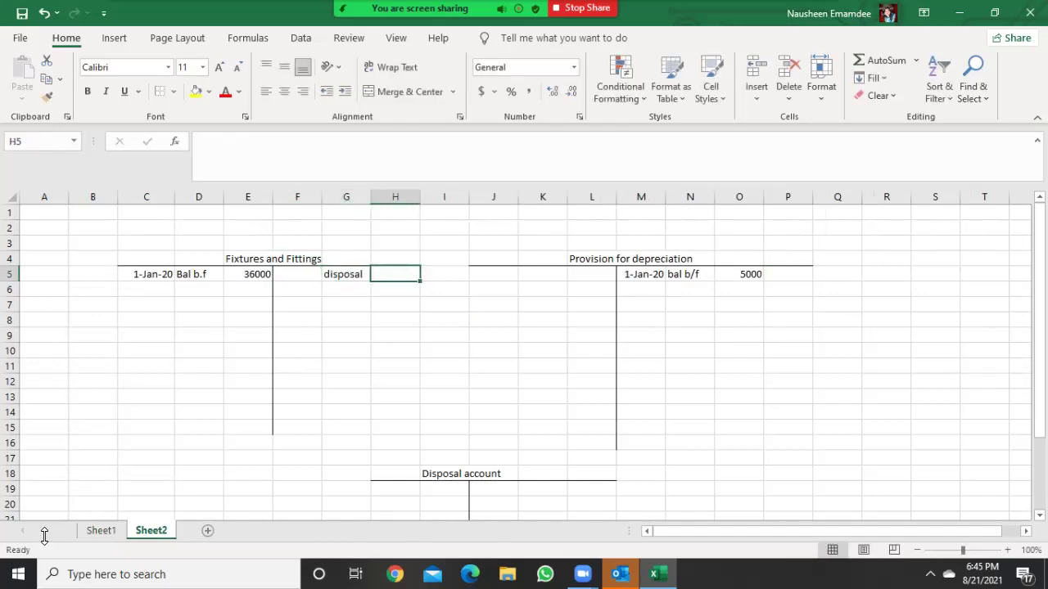
pyautogui.click(100, 530)
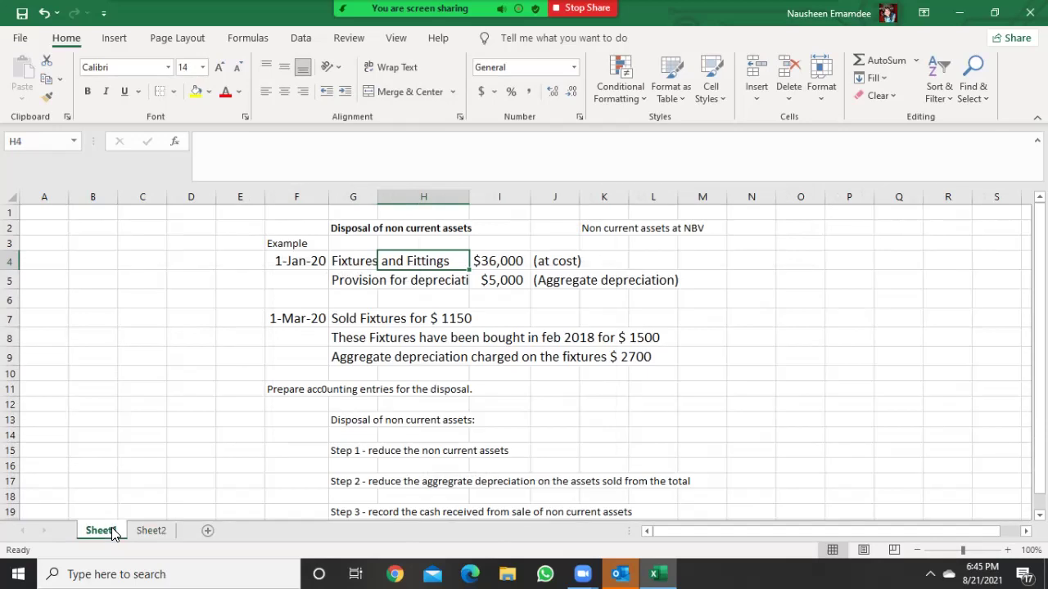
pyautogui.click(152, 531)
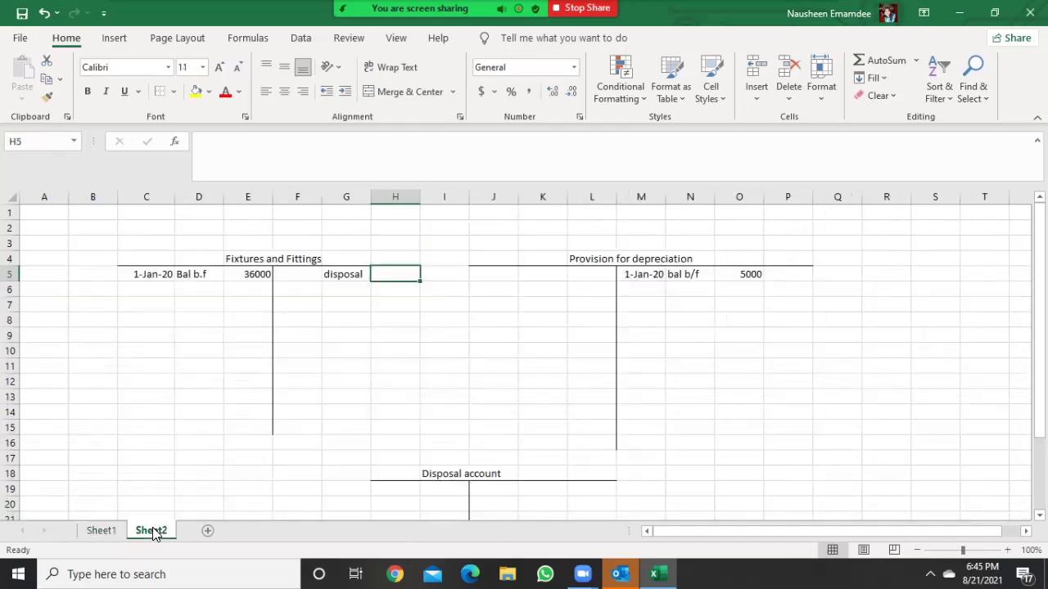
pyautogui.write('1500')
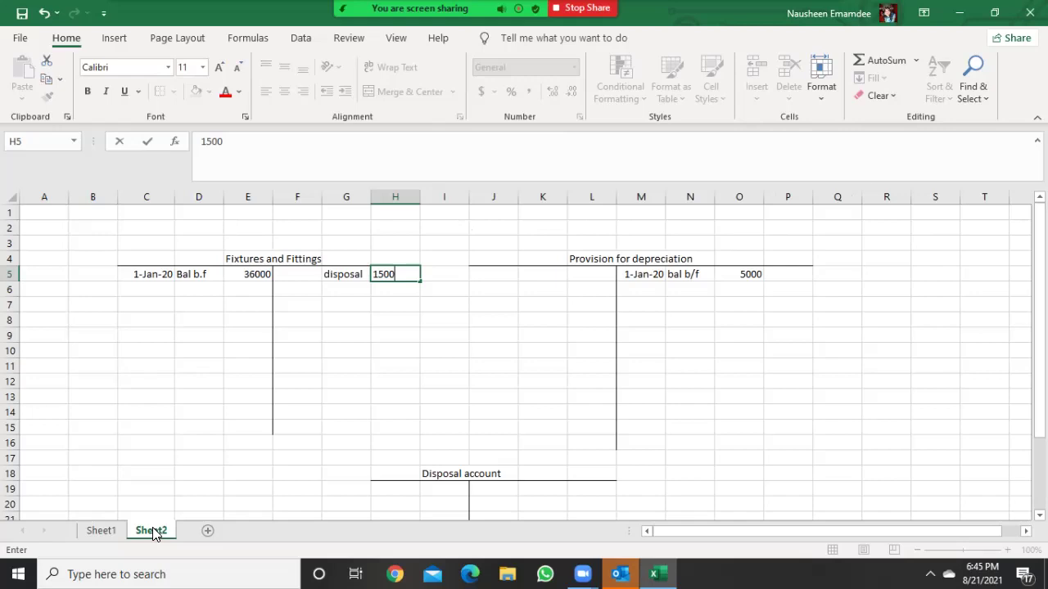
# Check the sale date on Sheet1 and enter 1-Mar-20 in F5 beside the disposal entry
pyautogui.click(101, 530)
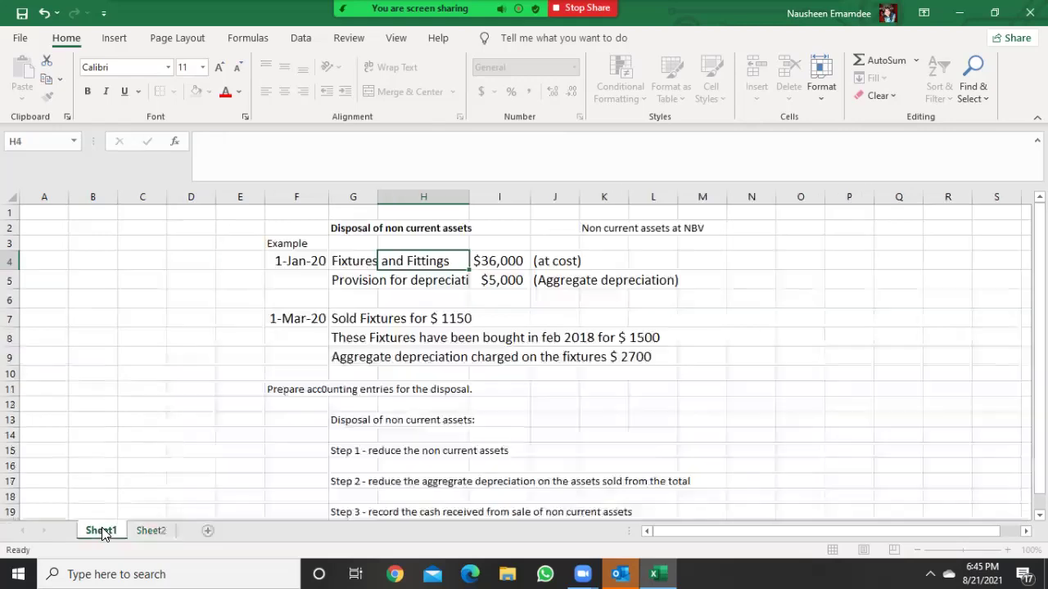
pyautogui.click(152, 531)
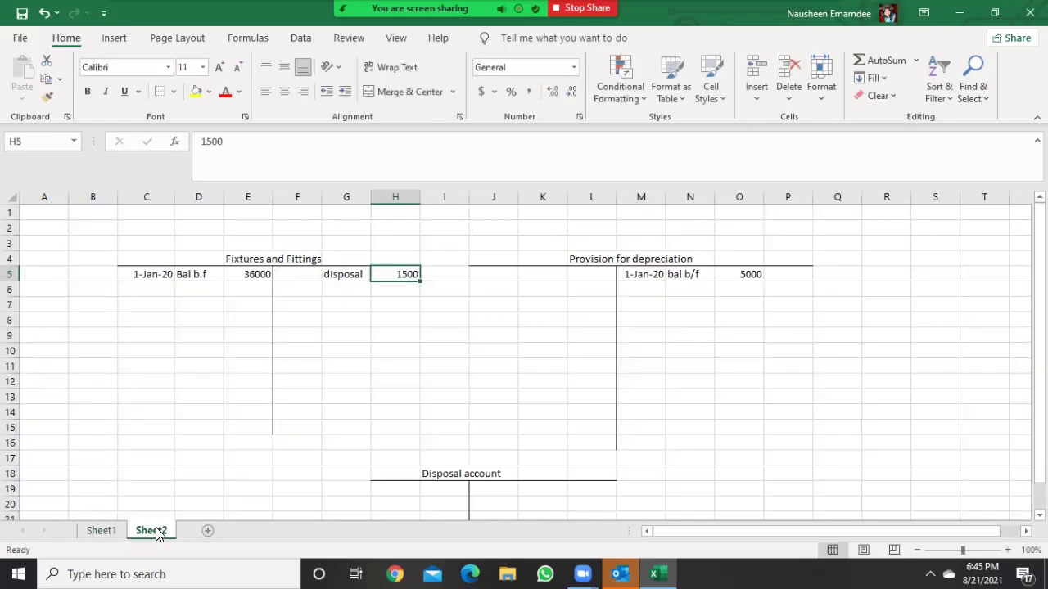
pyautogui.click(297, 274)
pyautogui.write('1-Mar')
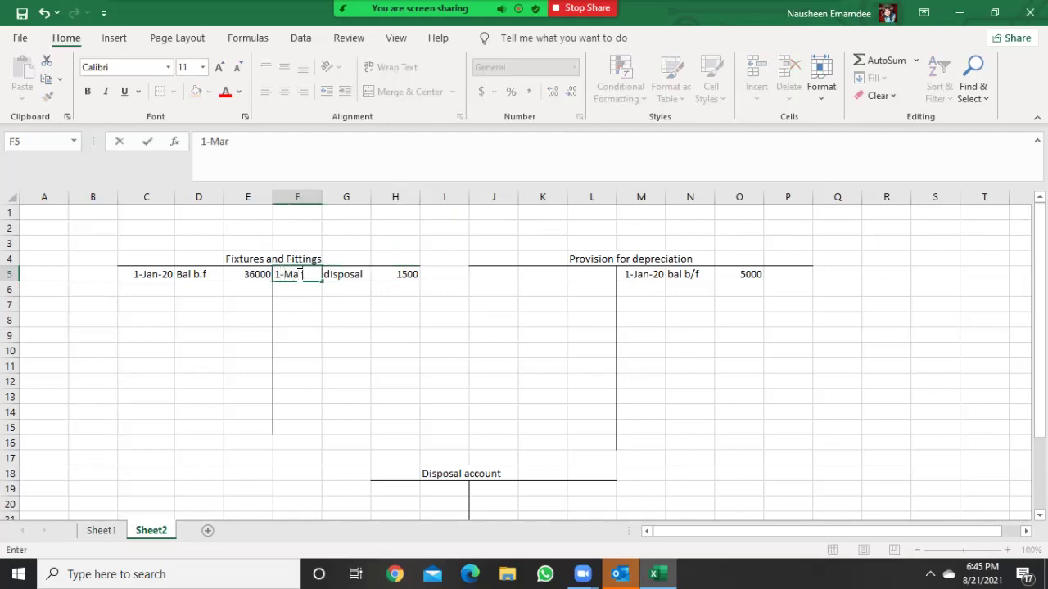
pyautogui.write('-20')
pyautogui.click(412, 296)
pyautogui.click(344, 277)
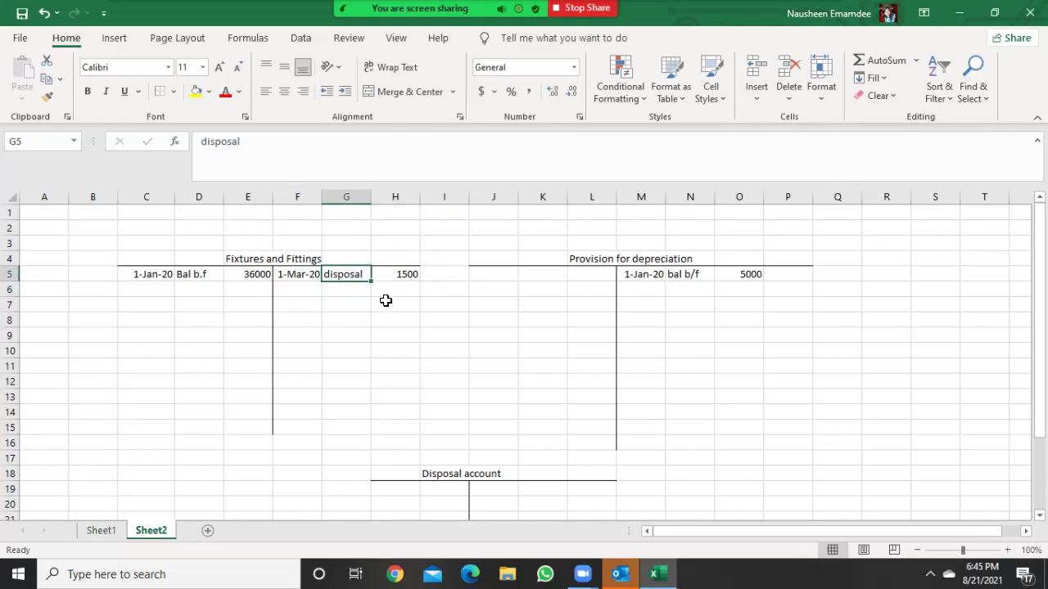
# Enter the date 1-Mar-20 in G19 on the debit side of the Disposal account
pyautogui.click(364, 489)
pyautogui.press('Down')
pyautogui.press('Down')
pyautogui.press('Down')
pyautogui.press('Down')
pyautogui.press('Down')
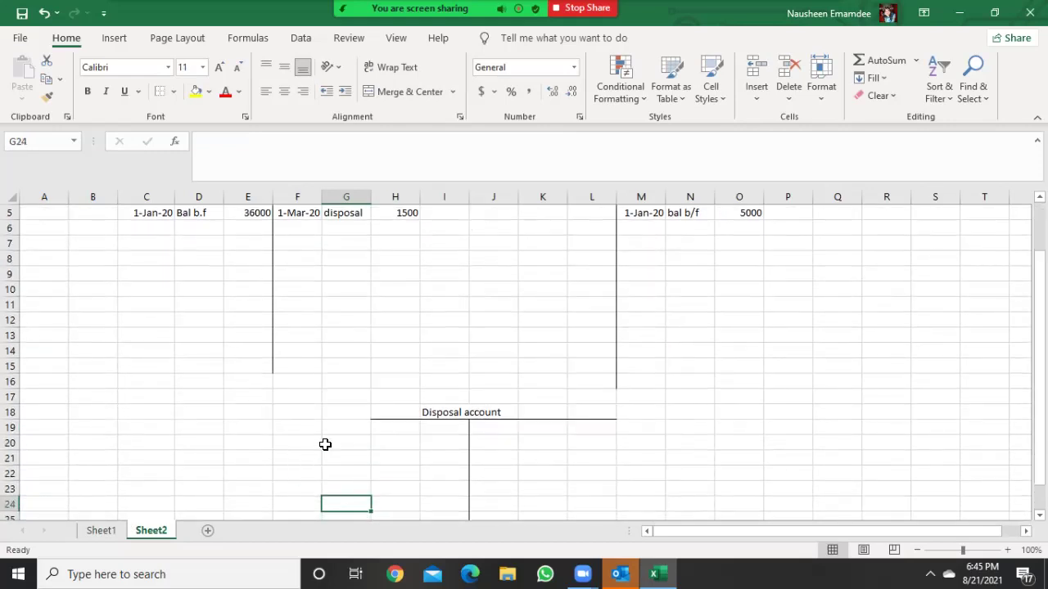
pyautogui.click(373, 427)
pyautogui.click(357, 429)
pyautogui.write('1-Mar')
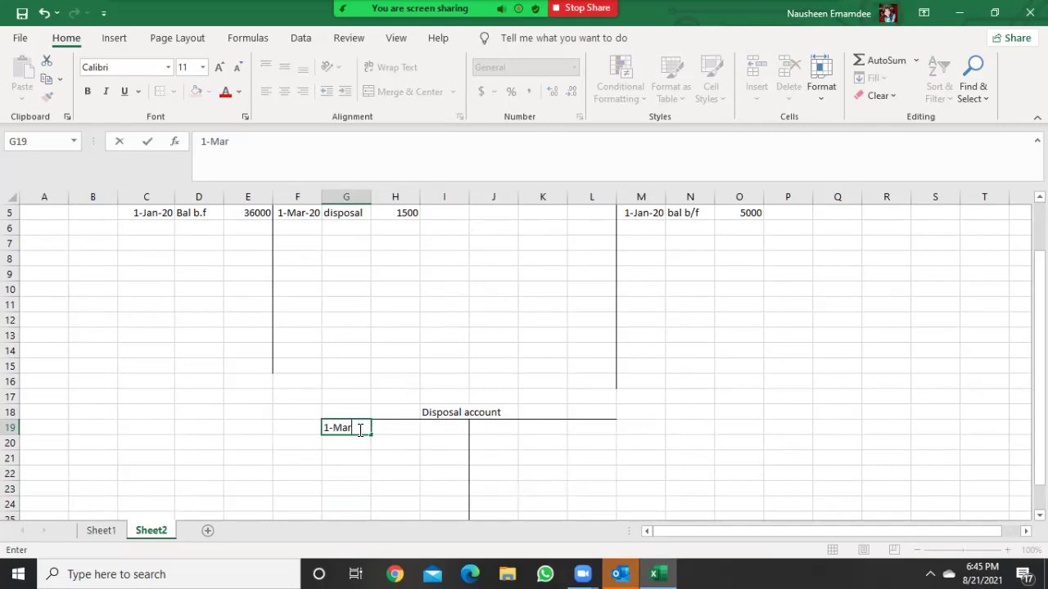
pyautogui.write('-20')
pyautogui.click(391, 440)
# Enter "fixtures" in H19 and the amount 1500 in I19 on the Disposal account's debit side
pyautogui.click(391, 425)
pyautogui.write('ix')
pyautogui.write('f')
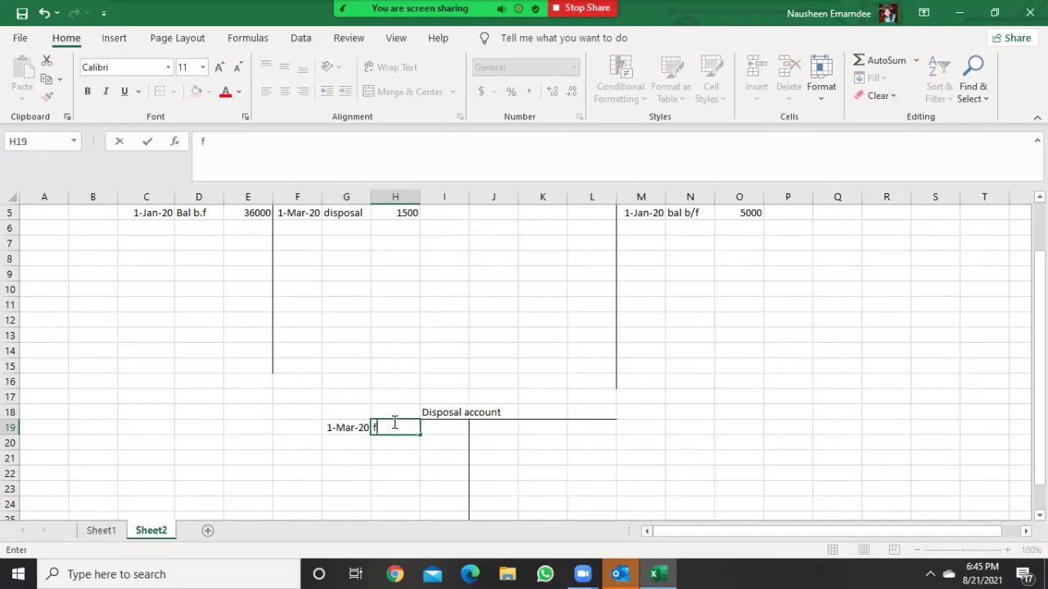
pyautogui.write('ixtures')
pyautogui.press('Tab')
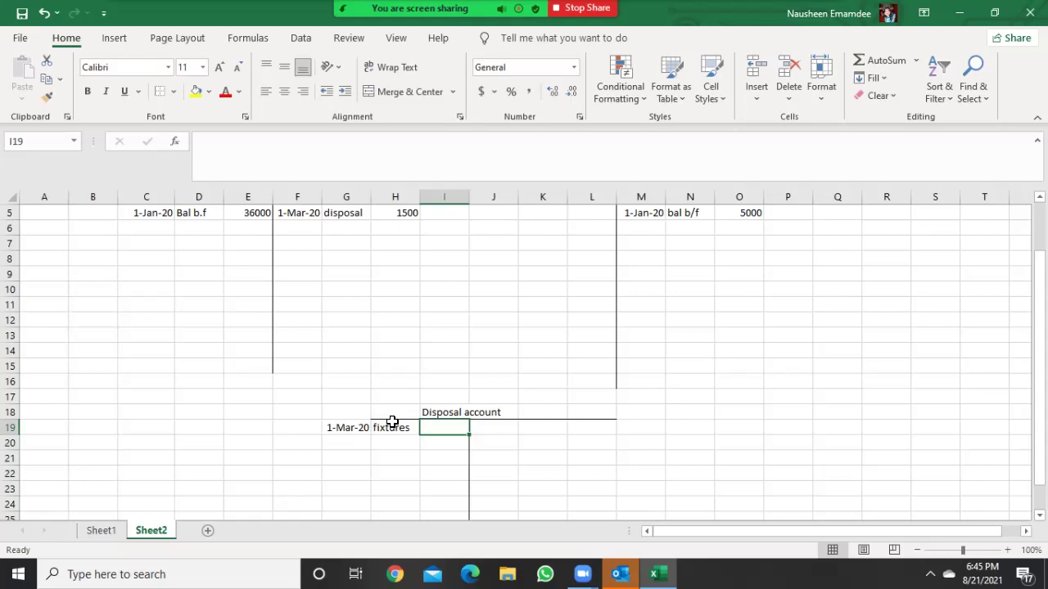
pyautogui.write('1500')
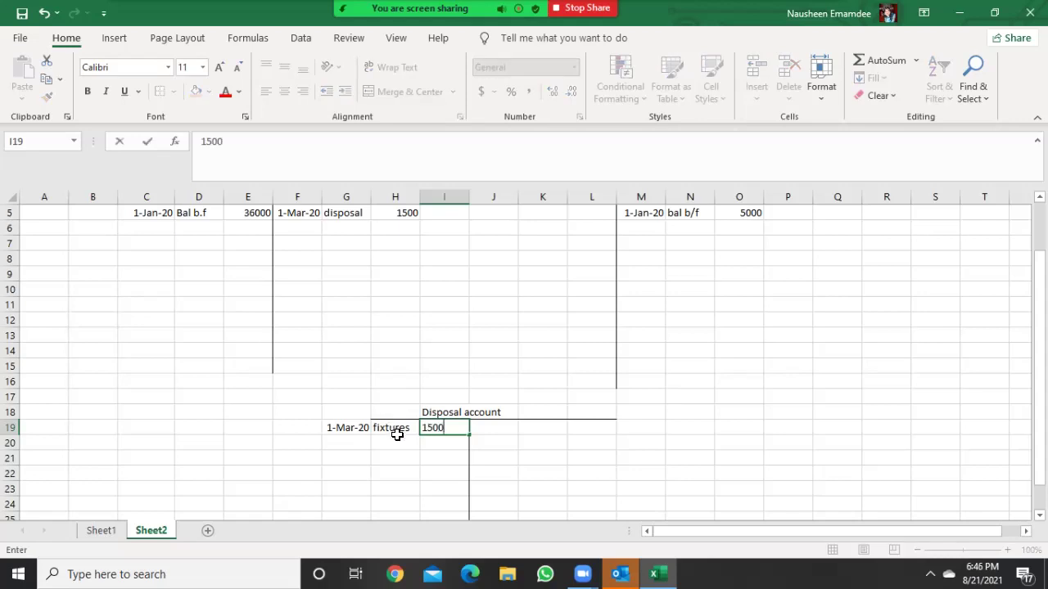
# Add the note "(cost)" in H20 below the fixtures entry
pyautogui.click(397, 440)
pyautogui.write('(cost')
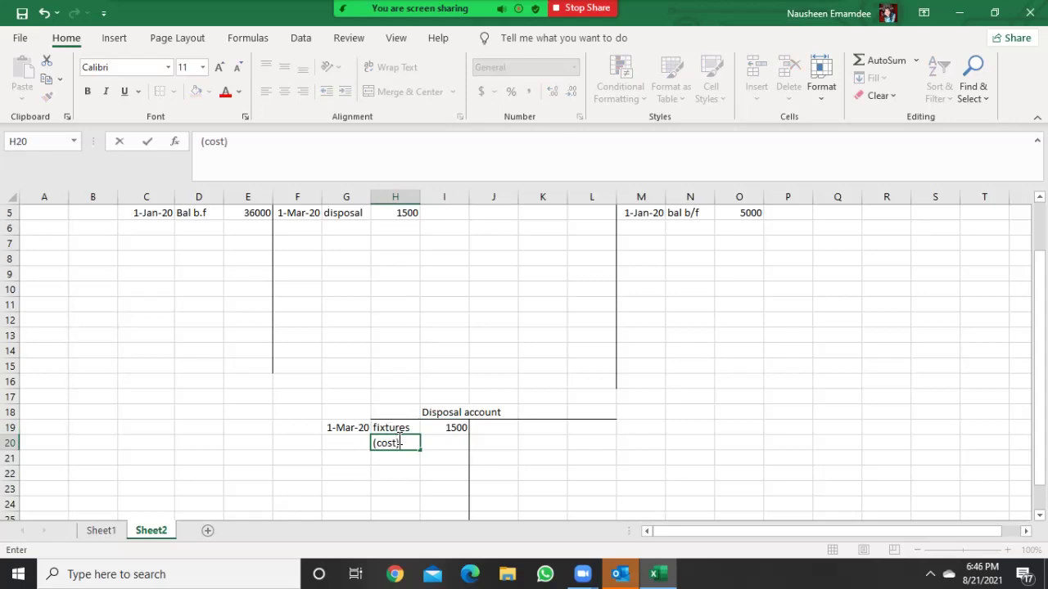
pyautogui.write(')')
pyautogui.click(430, 287)
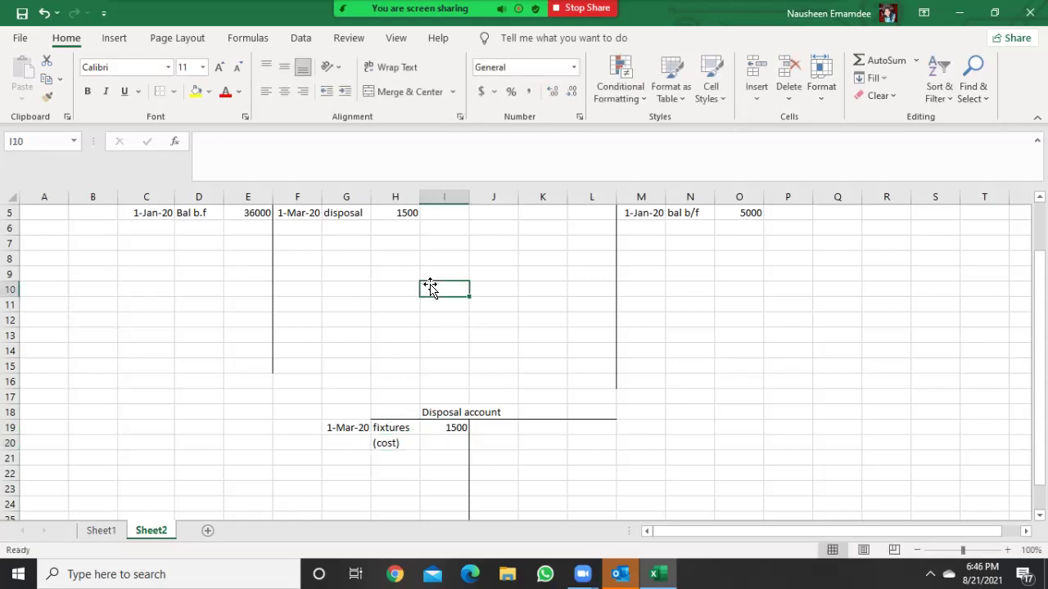
# On Sheet1, change the amount in G9's aggregate depreciation line for the sold fixtures to $ 285
pyautogui.hotkey('ctrl', 'Up')
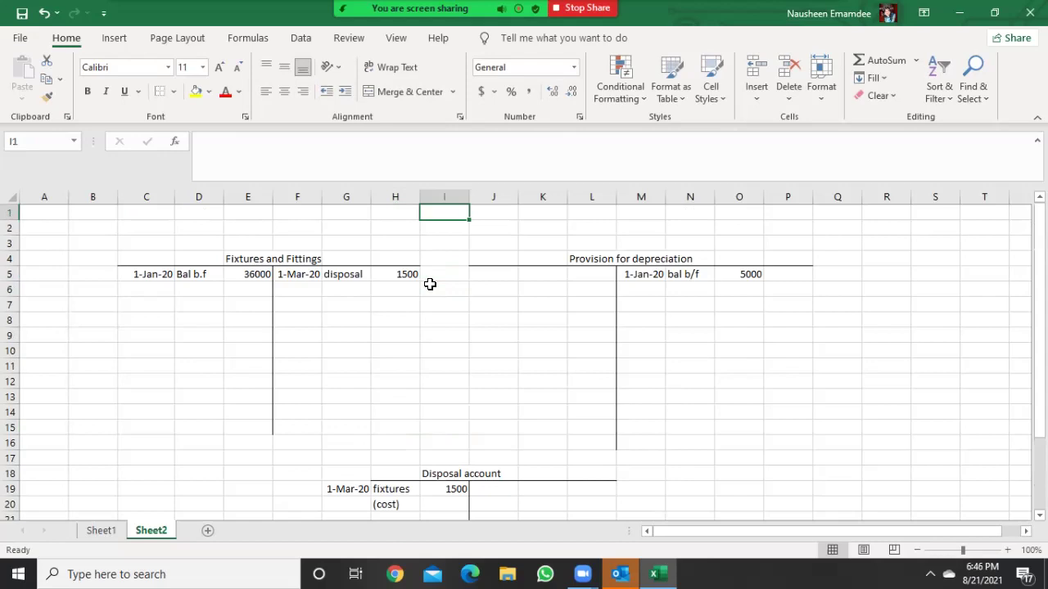
pyautogui.click(354, 270)
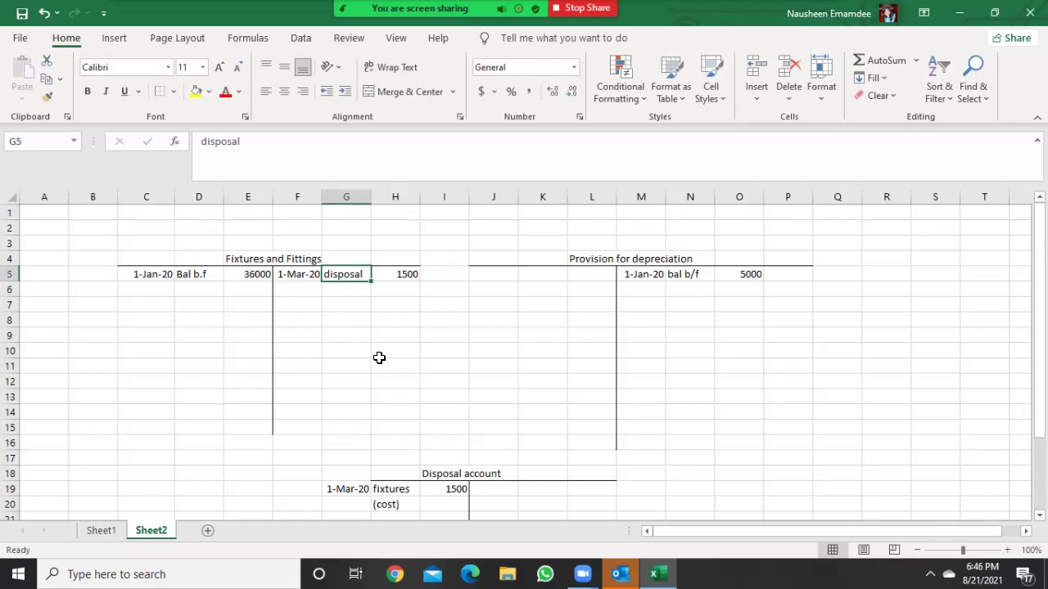
pyautogui.click(102, 531)
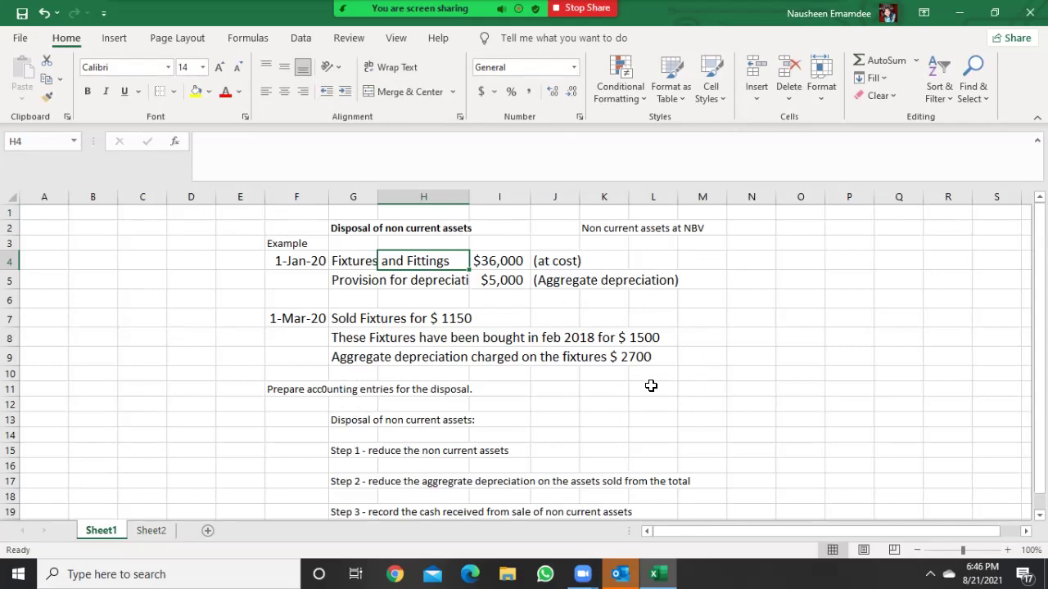
pyautogui.click(370, 352)
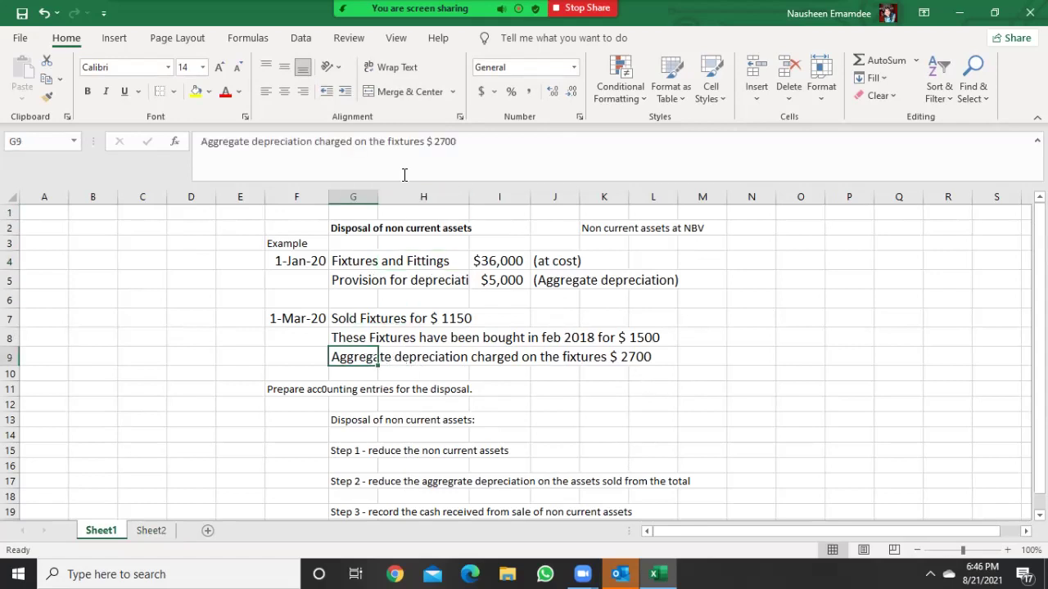
pyautogui.click(456, 142)
pyautogui.press('BackSpace')
pyautogui.press('BackSpace')
pyautogui.press('BackSpace')
pyautogui.press('BackSpace')
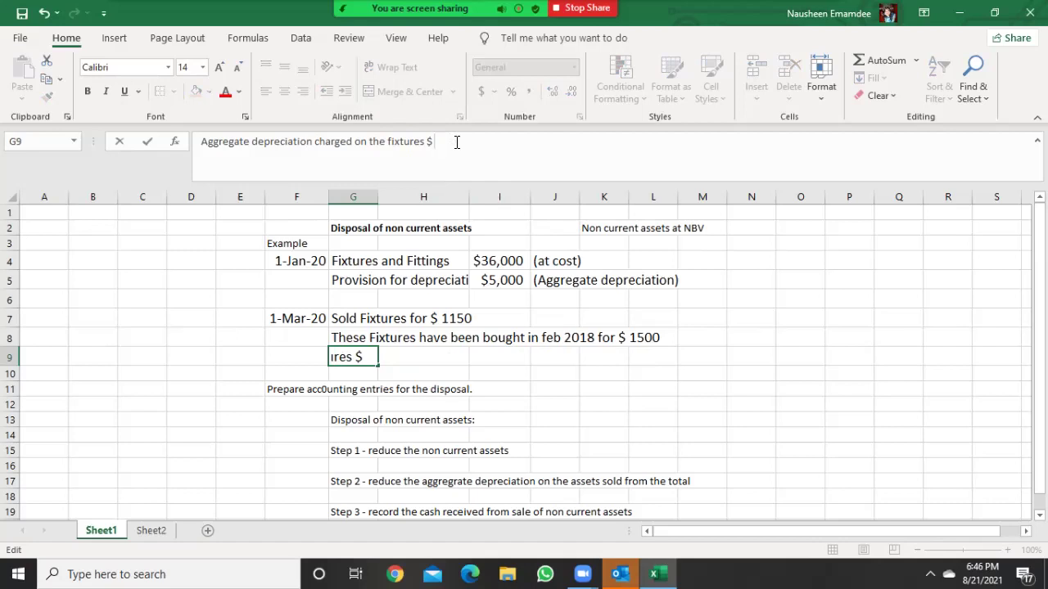
pyautogui.write('50')
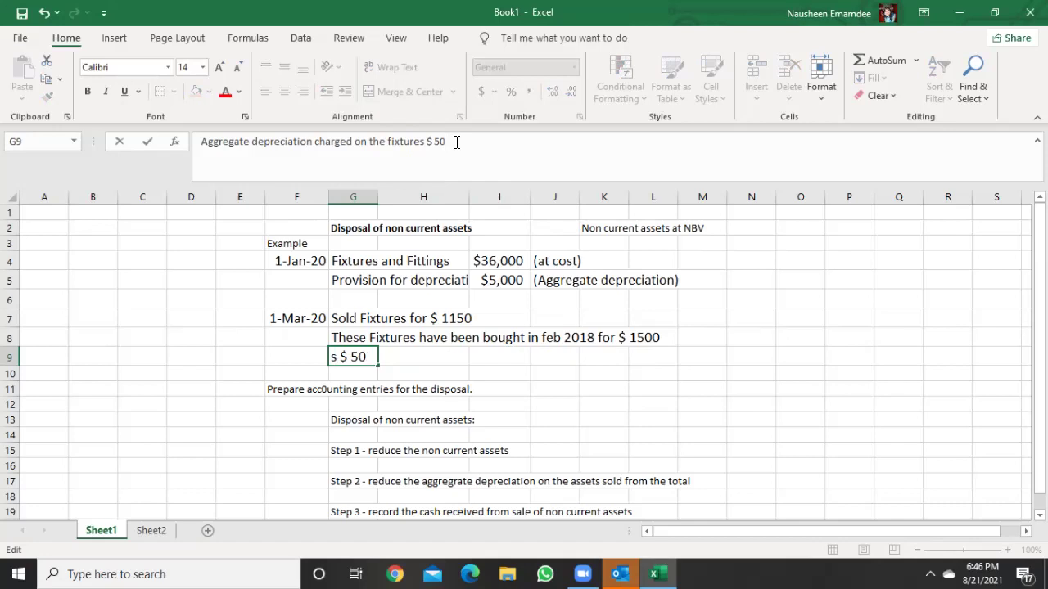
pyautogui.press('BackSpace')
pyautogui.press('BackSpace')
pyautogui.write('285')
pyautogui.press('Return')
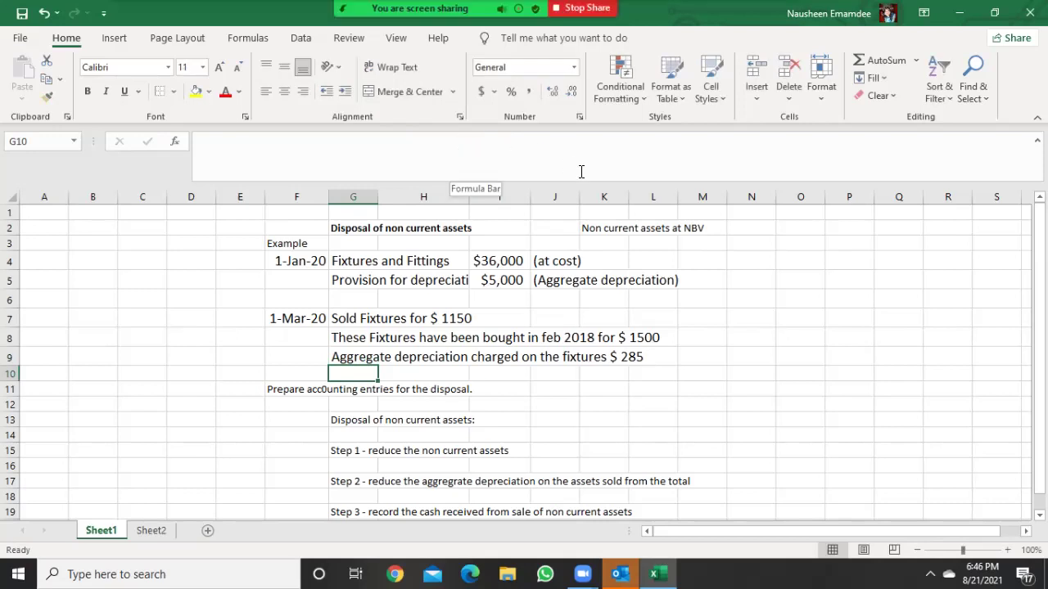
# Enter "Disposal" in K5 and 285 in L5 on the debit side of Sheet2's Provision for depreciation account
pyautogui.click(149, 532)
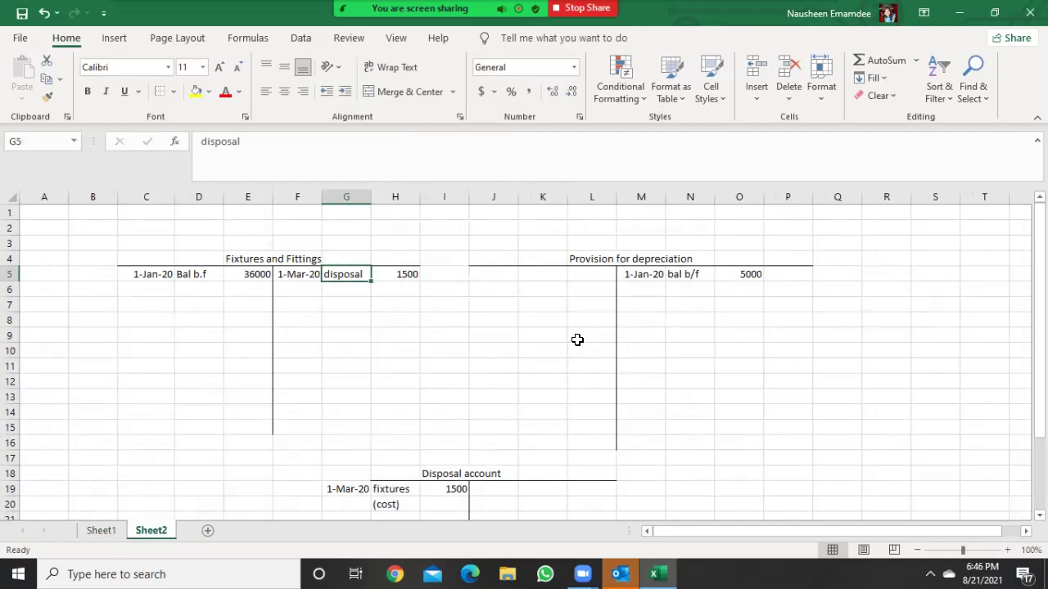
pyautogui.click(726, 276)
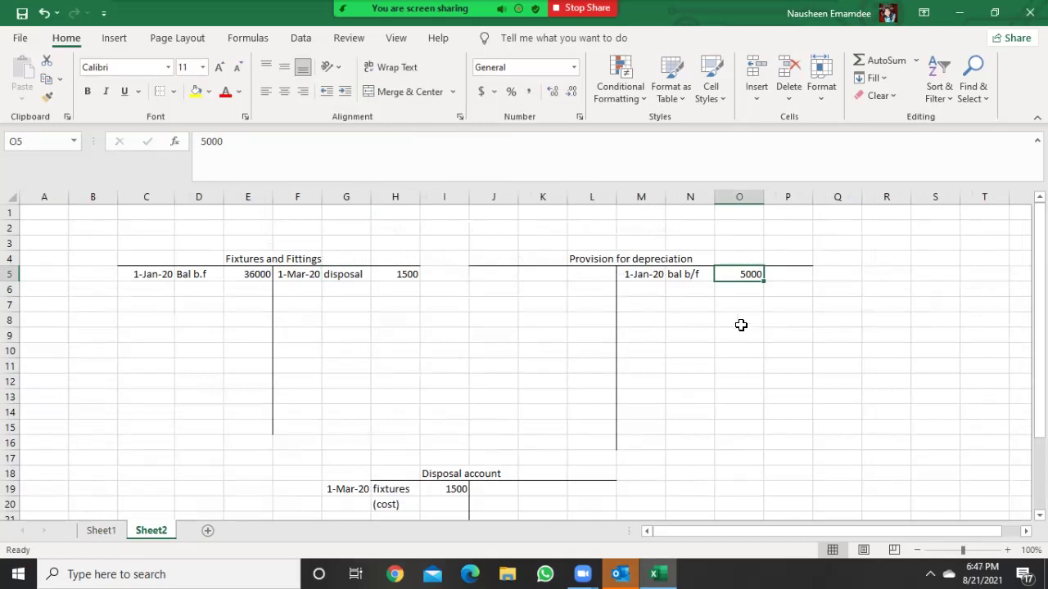
pyautogui.click(536, 276)
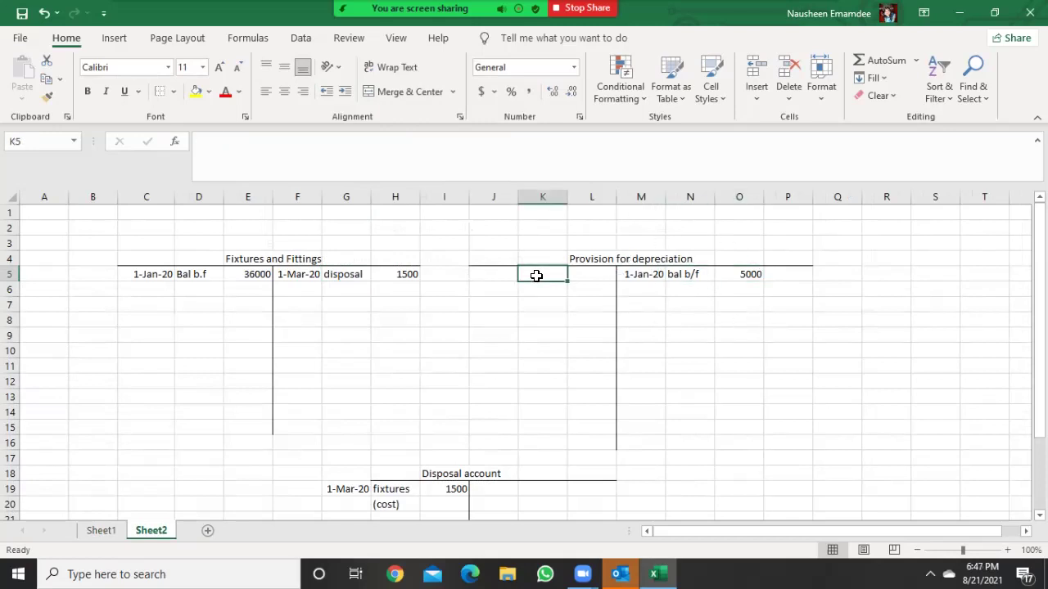
pyautogui.write('Disposal')
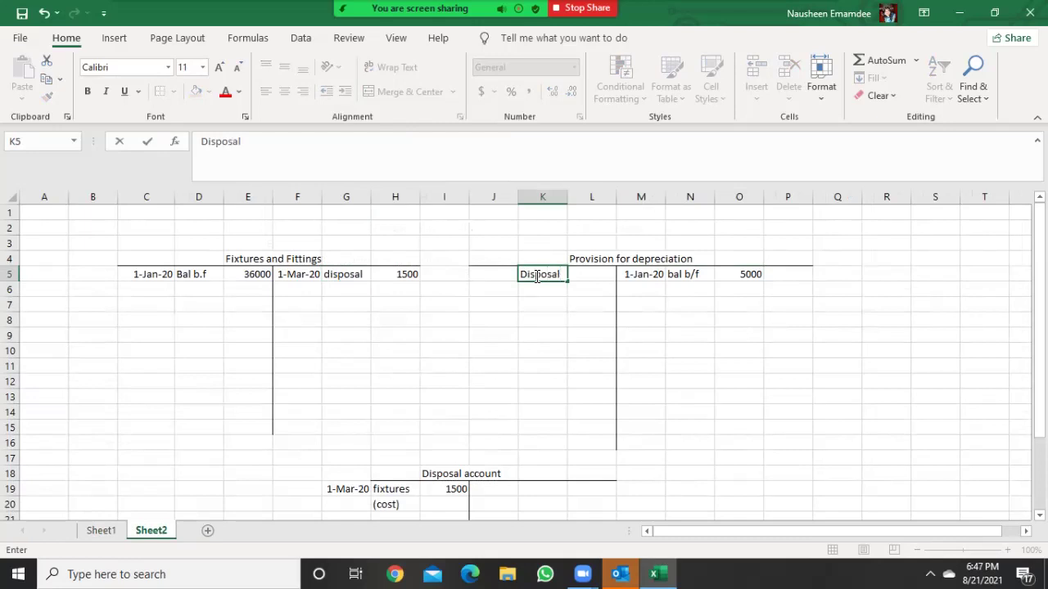
pyautogui.press('Tab')
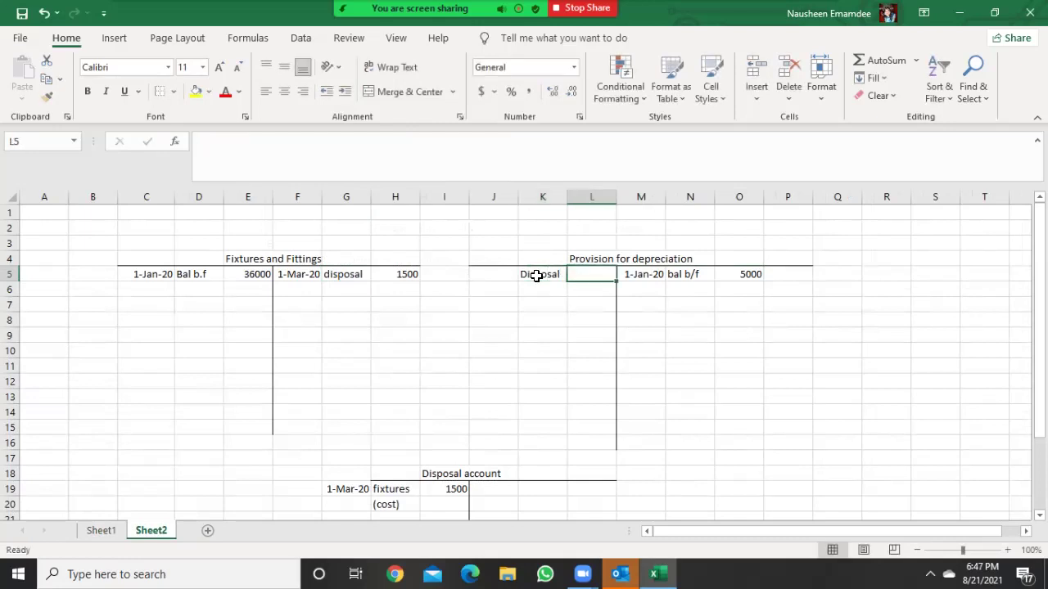
pyautogui.write('285')
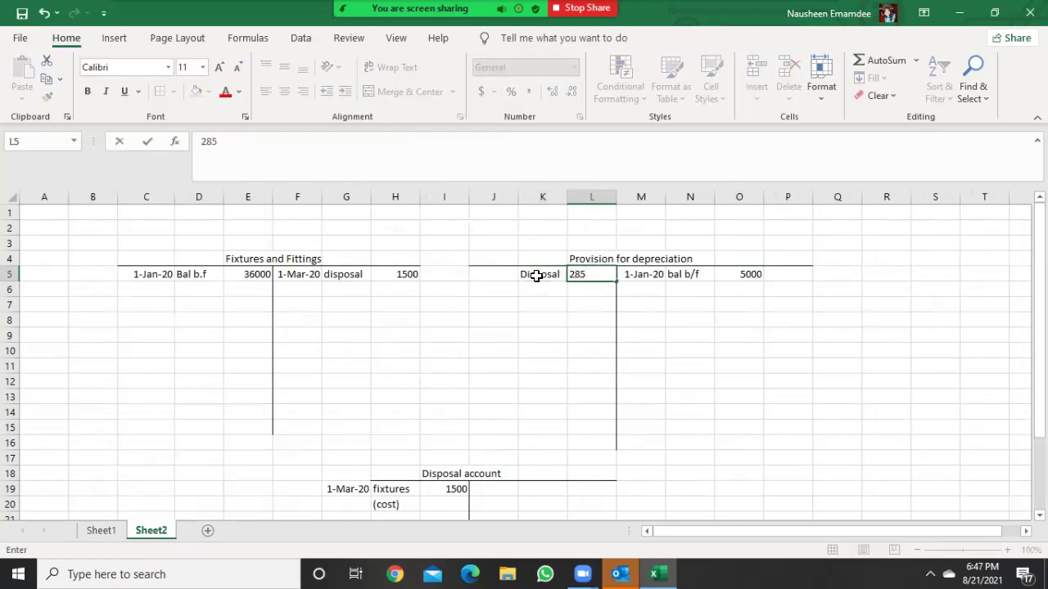
pyautogui.click(569, 333)
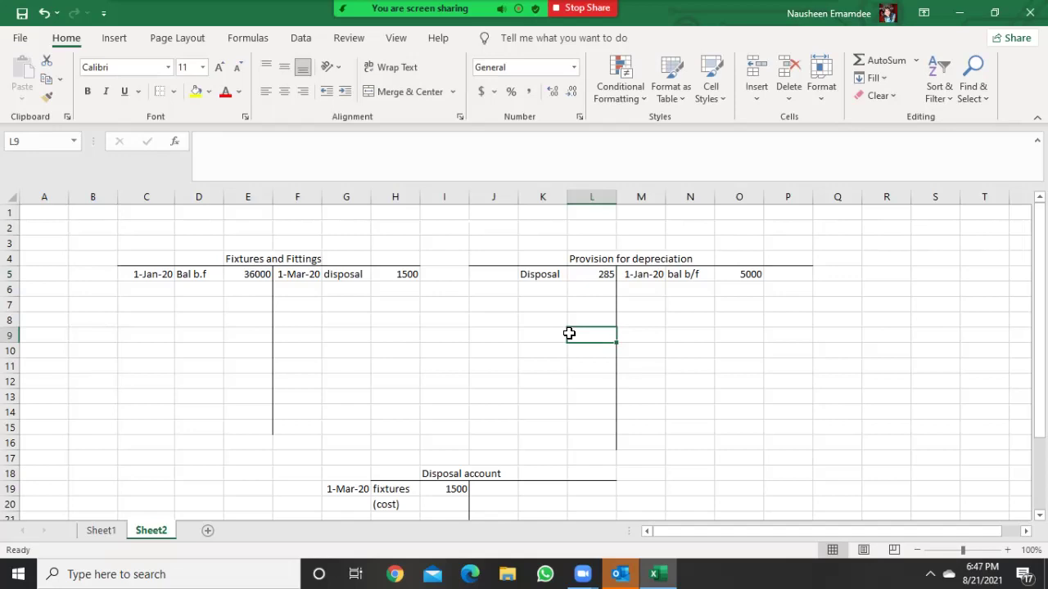
pyautogui.click(595, 281)
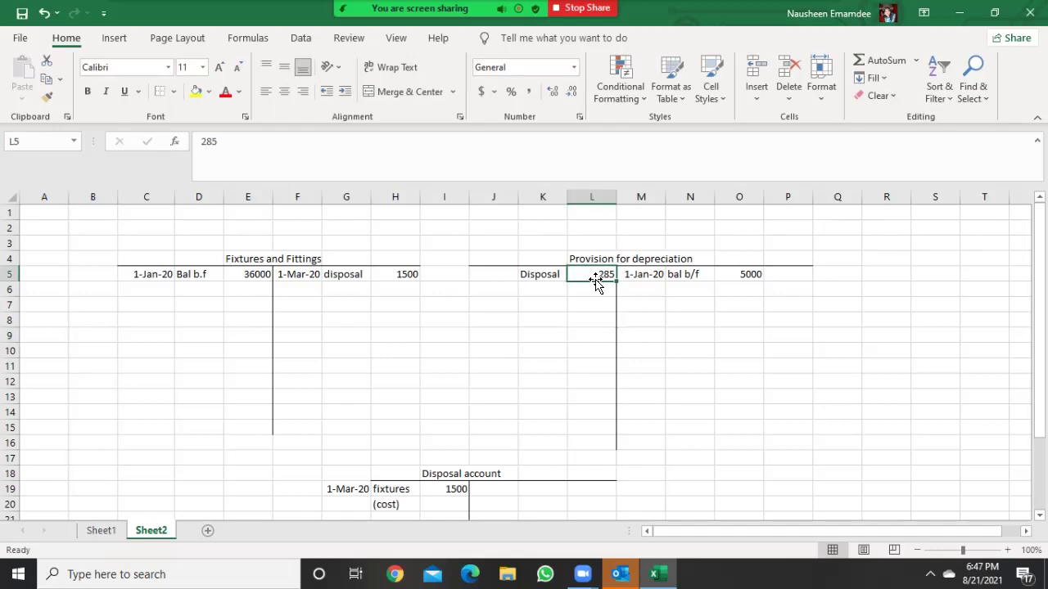
pyautogui.click(531, 279)
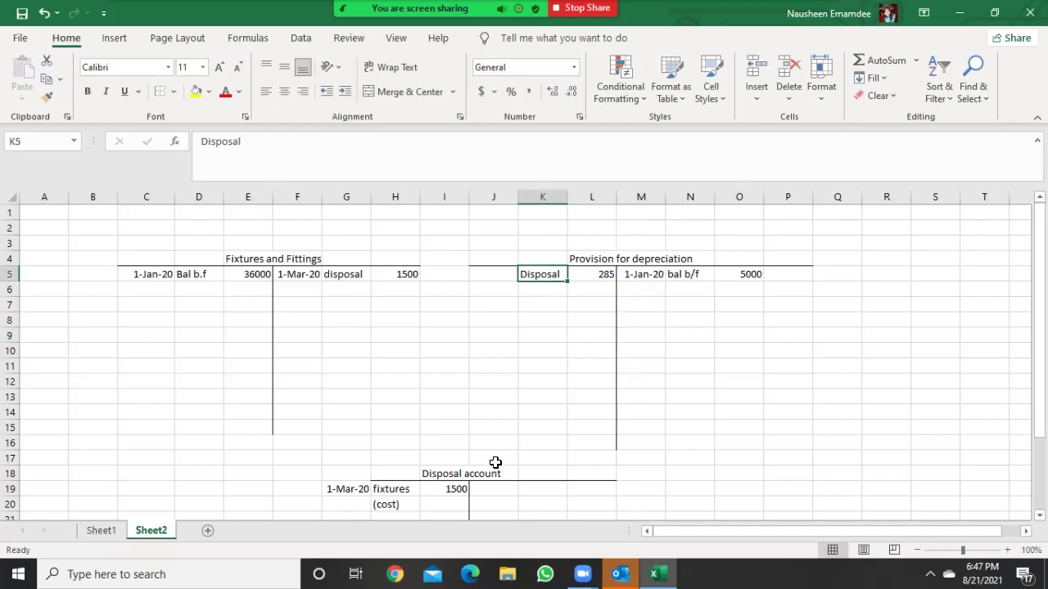
# Enter the date 1-Mar-20 in J19 on the credit side of the Disposal account
pyautogui.click(500, 488)
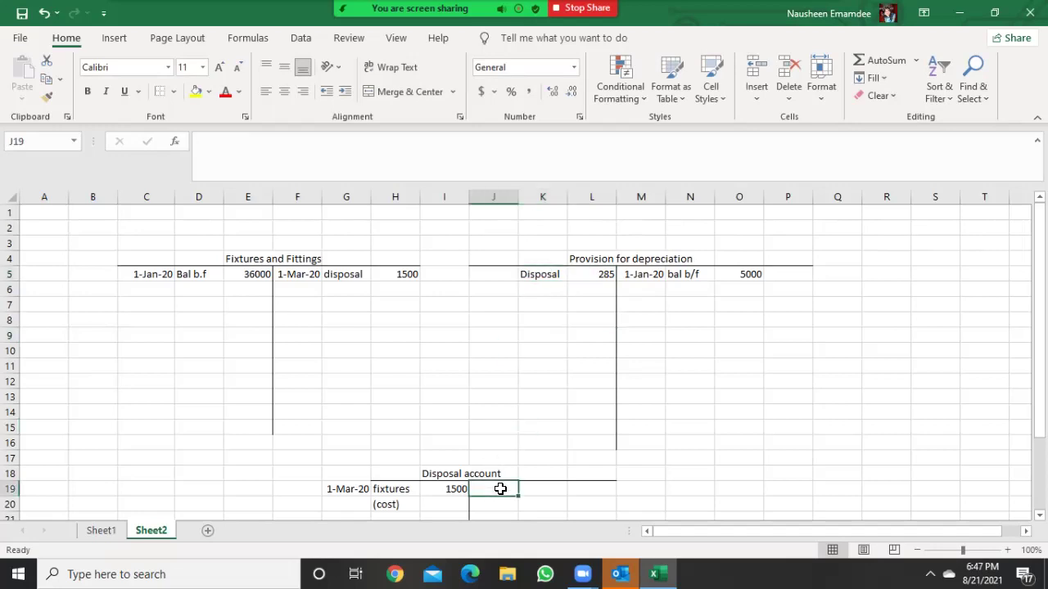
pyautogui.click(557, 272)
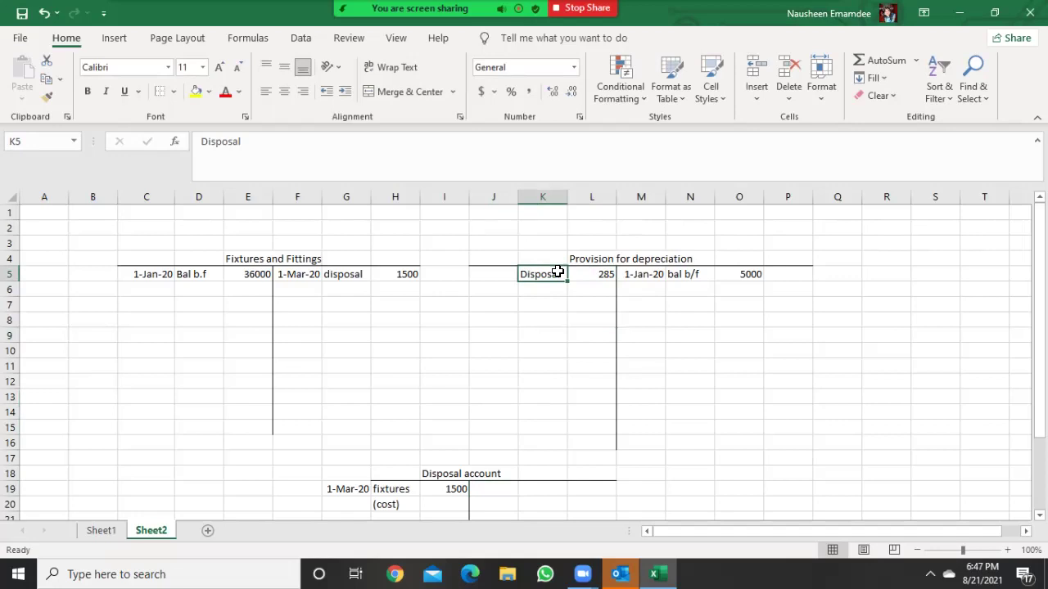
pyautogui.click(499, 488)
pyautogui.write('1')
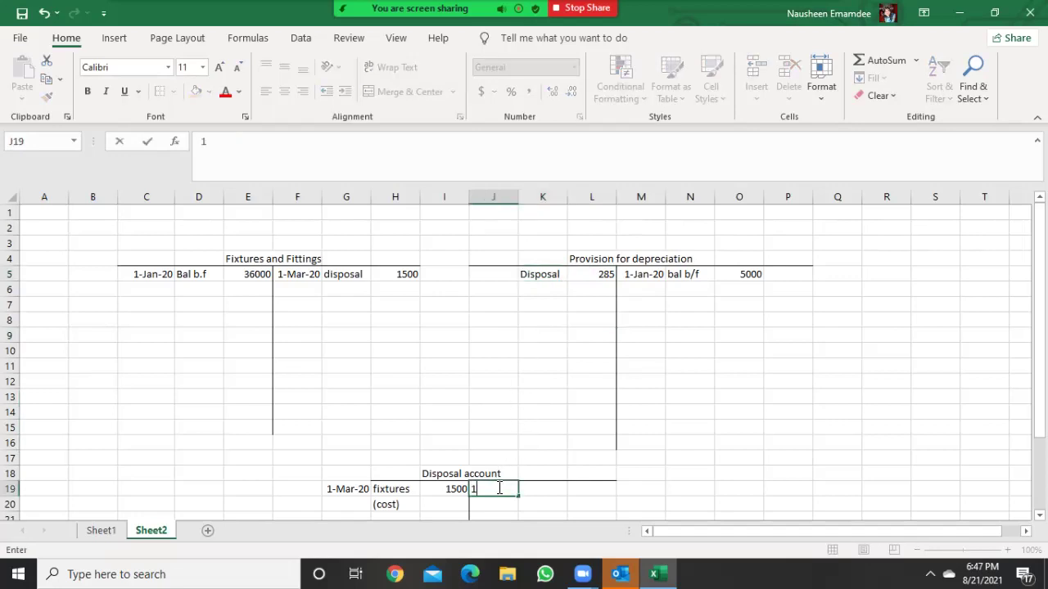
pyautogui.write('-mar-20')
pyautogui.press('Tab')
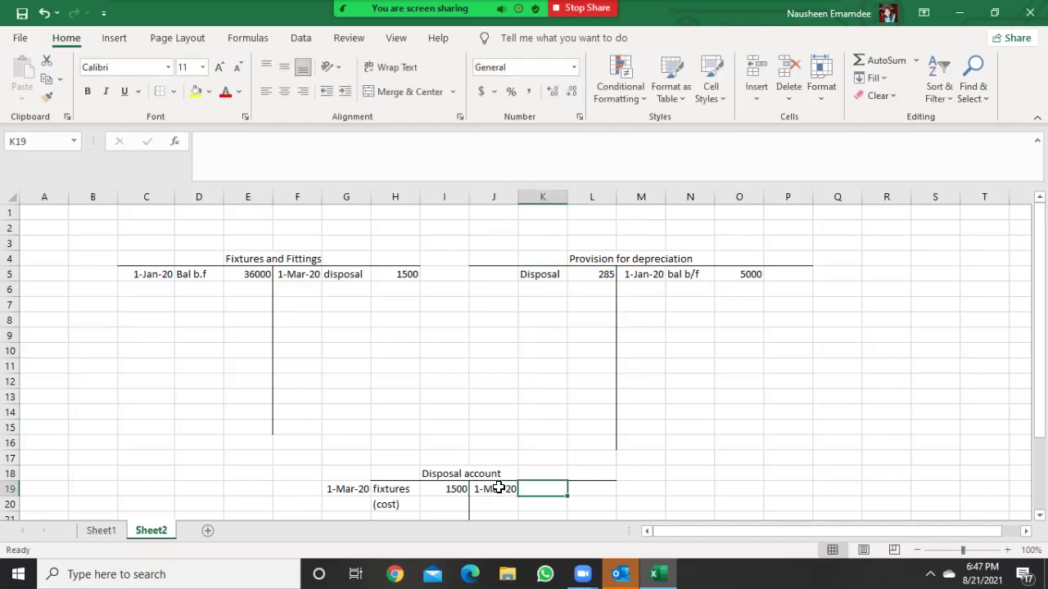
# Enter "prov for" in K19 and the amount 285 in L19 on the Disposal account's credit side
pyautogui.press('Down')
pyautogui.press('Down')
pyautogui.press('Down')
pyautogui.press('Down')
pyautogui.press('Down')
pyautogui.press('Down')
pyautogui.press('Down')
pyautogui.press('Down')
pyautogui.press('Down')
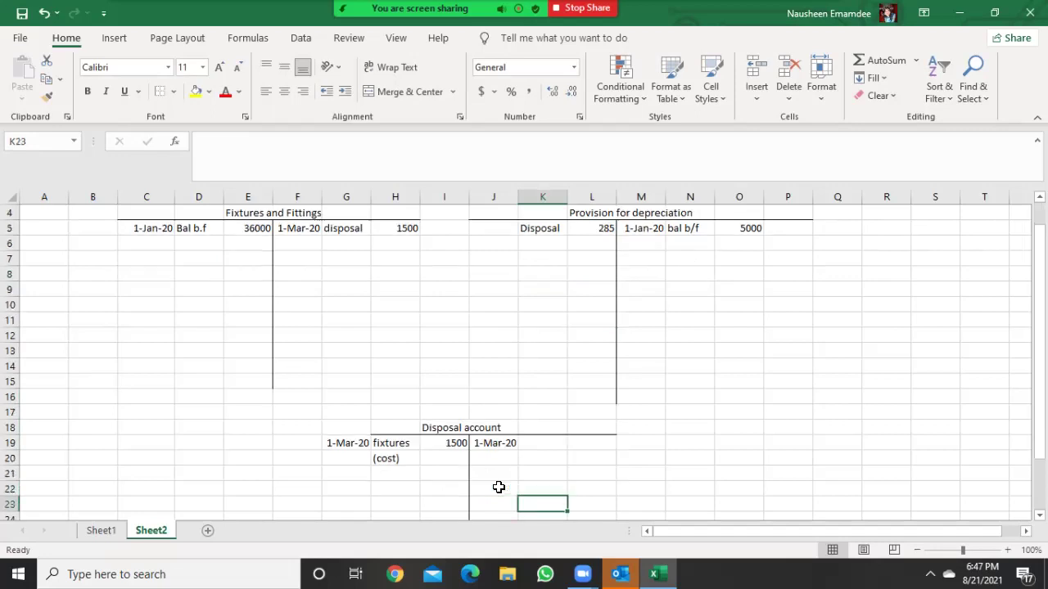
pyautogui.click(544, 367)
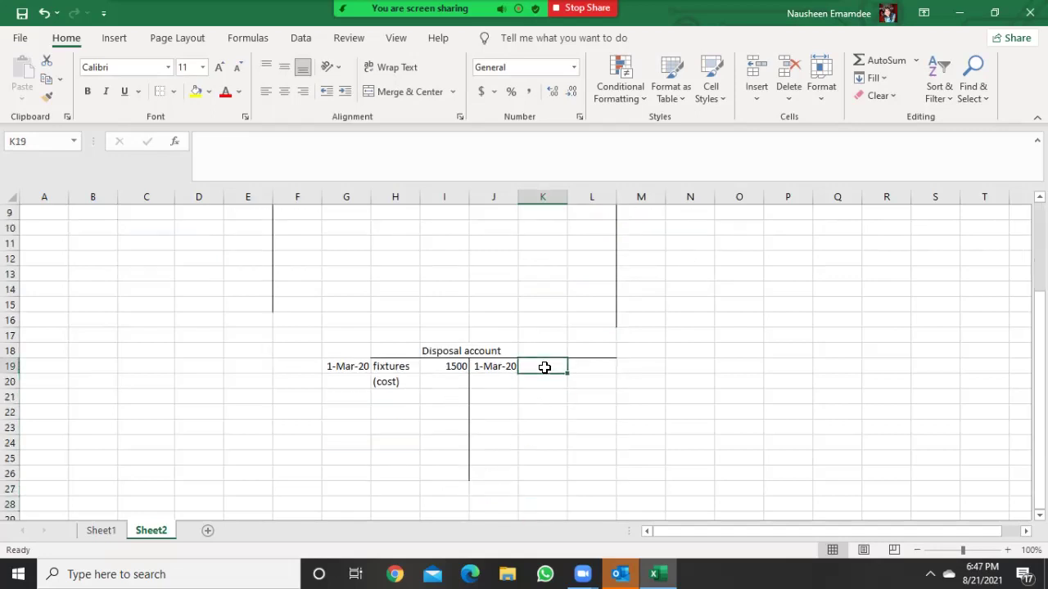
pyautogui.write('prov for')
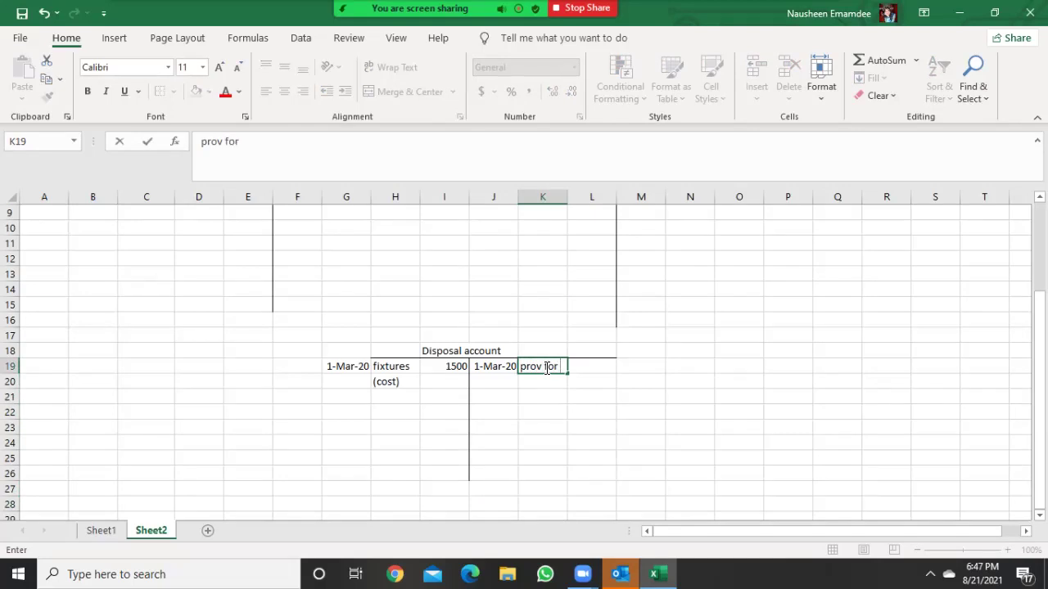
pyautogui.press('Tab')
pyautogui.write('285')
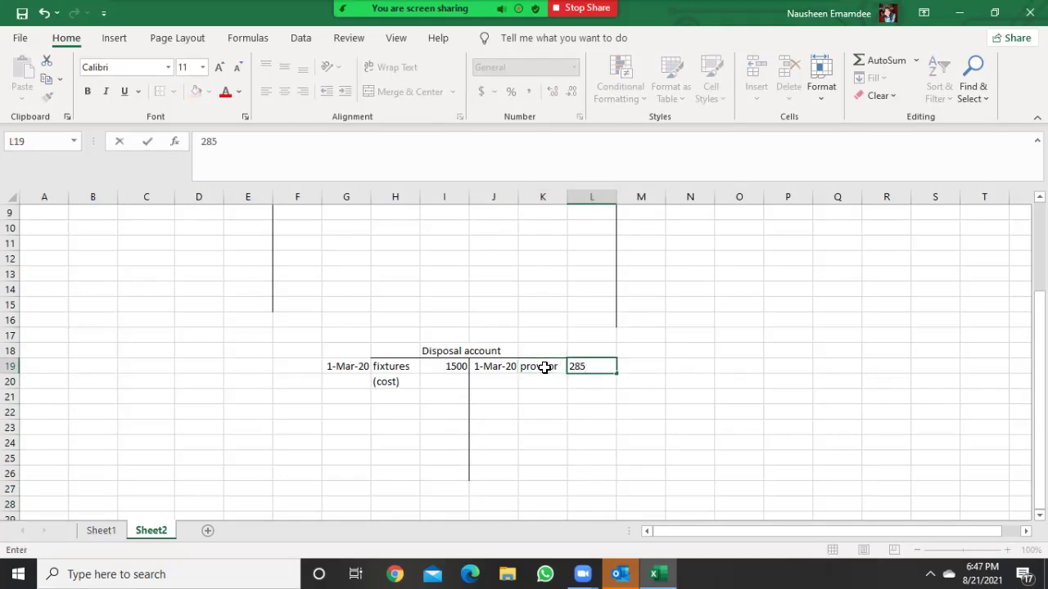
pyautogui.click(545, 414)
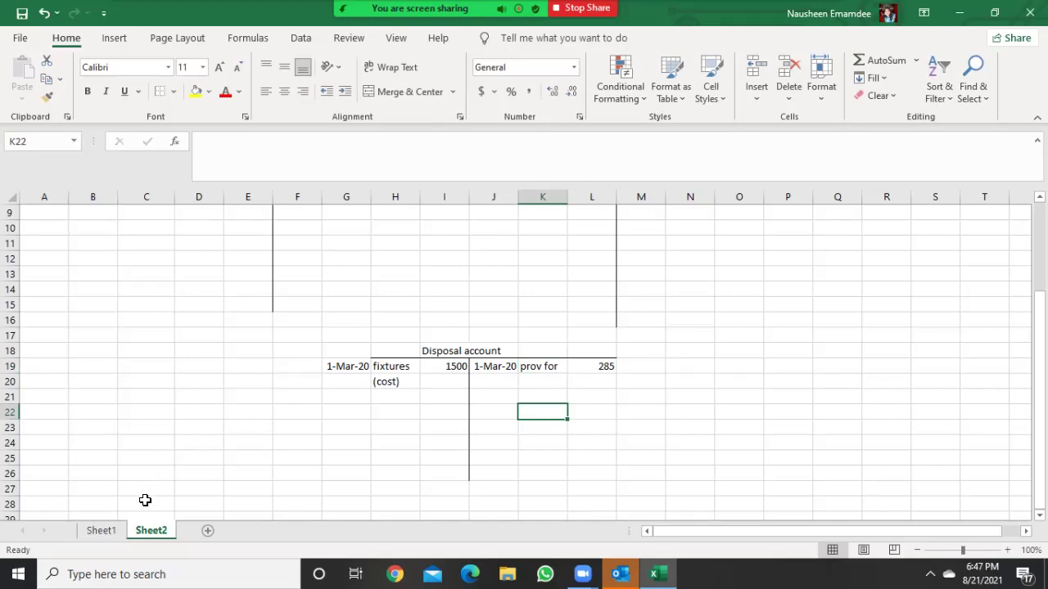
# Check the fixtures' sale price on Sheet1, and enter "Bank" in K20 and 1150 in L20 of Sheet2's Disposal account
pyautogui.click(101, 532)
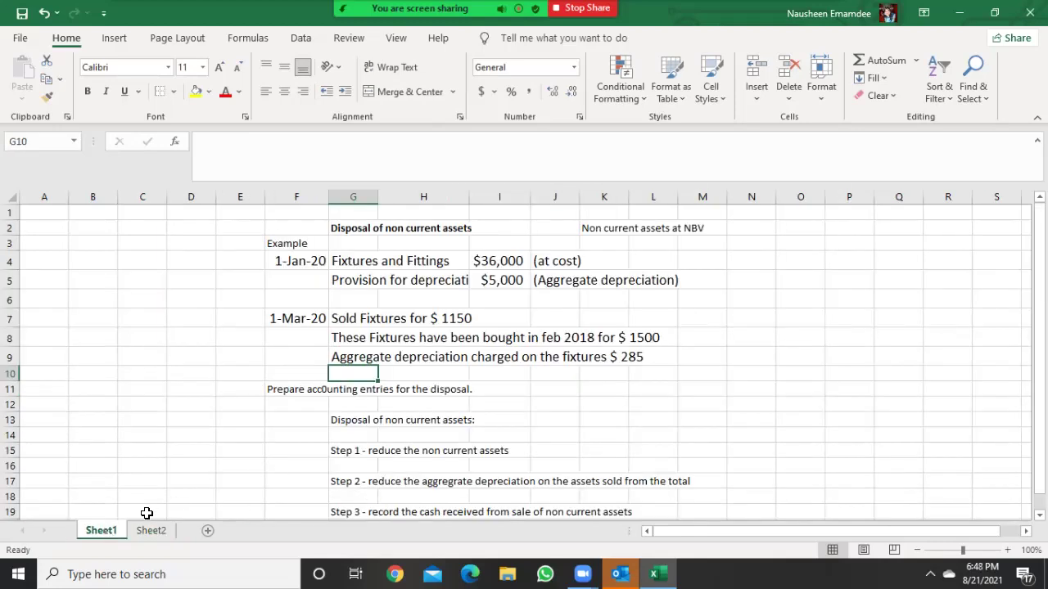
pyautogui.click(451, 318)
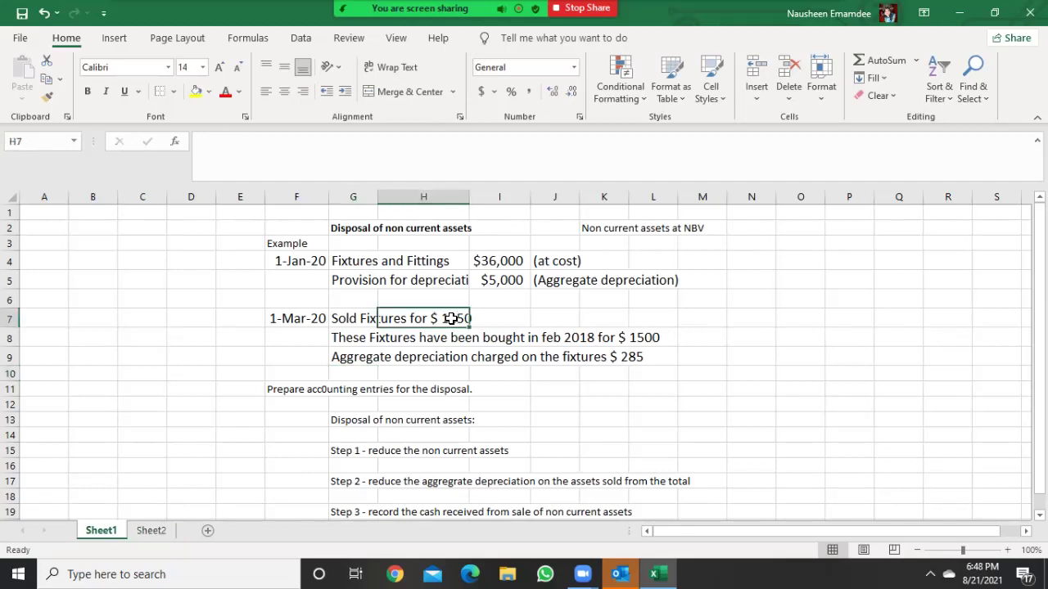
pyautogui.click(161, 532)
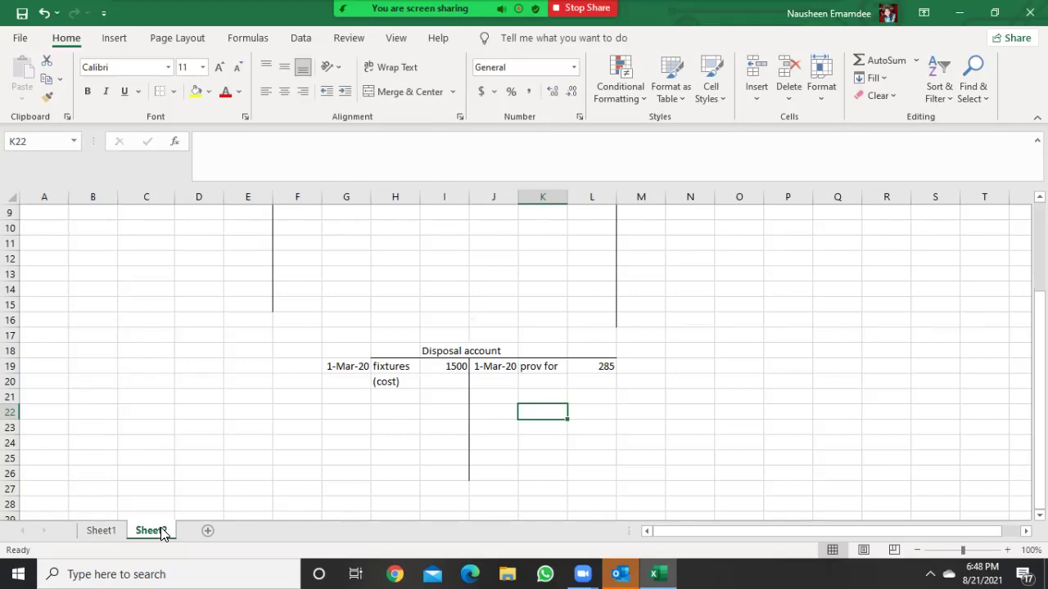
pyautogui.click(96, 529)
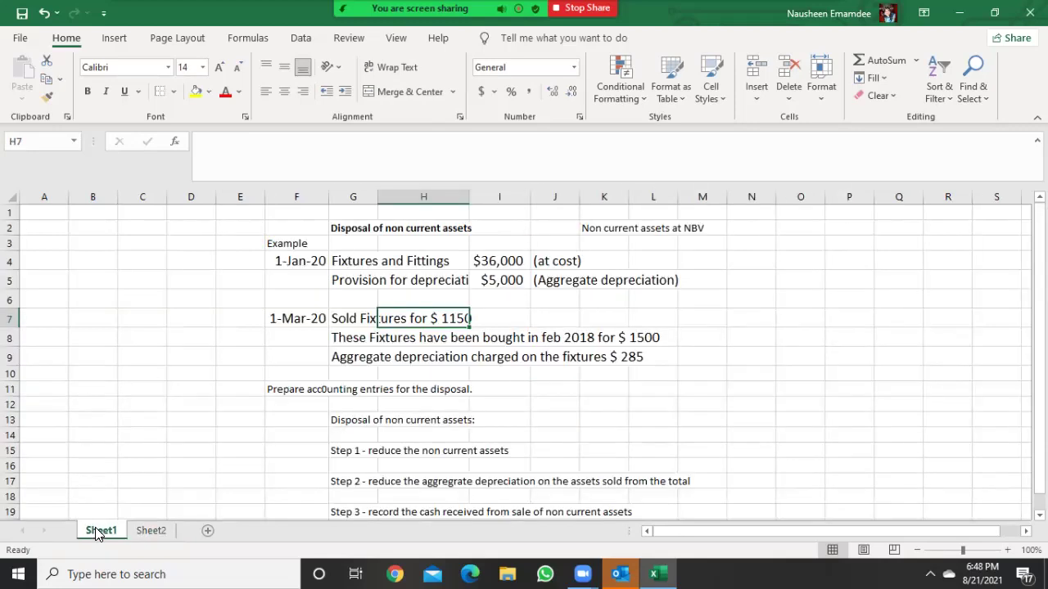
pyautogui.click(348, 326)
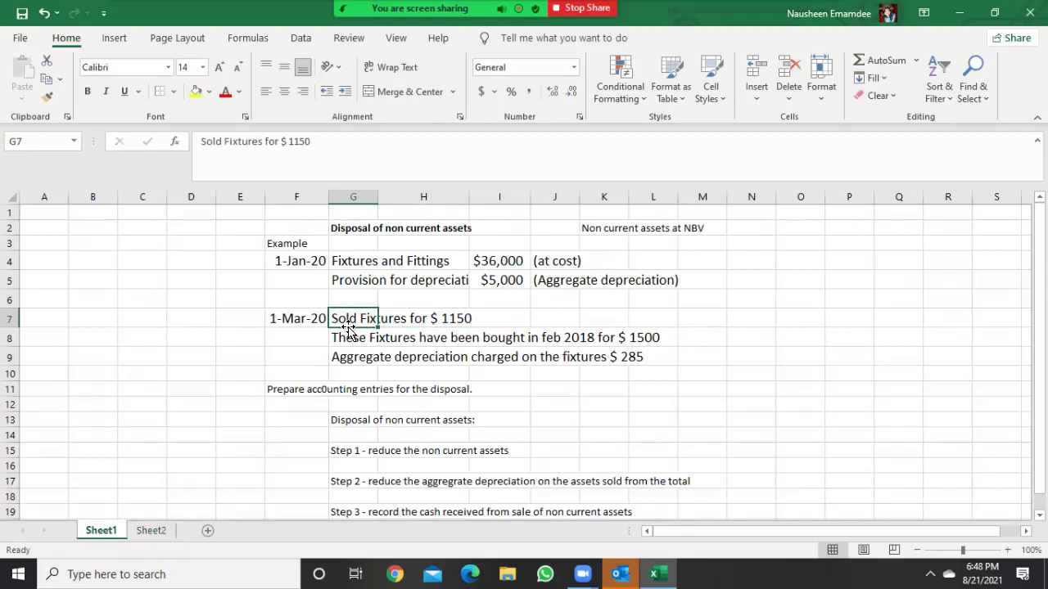
pyautogui.click(164, 531)
pyautogui.click(540, 383)
pyautogui.write('Bank')
pyautogui.press('Tab')
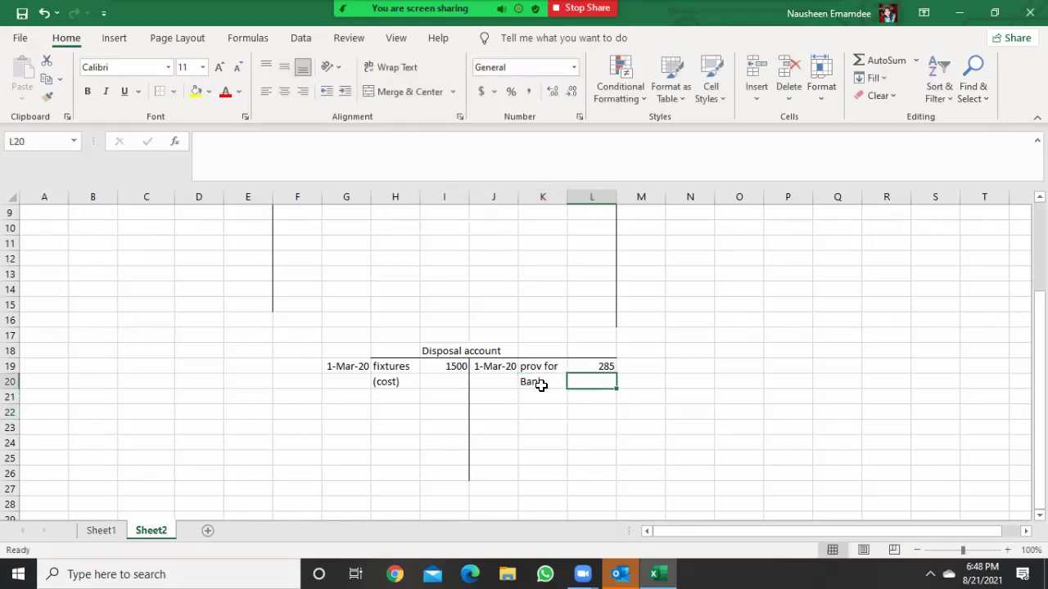
pyautogui.write('1150')
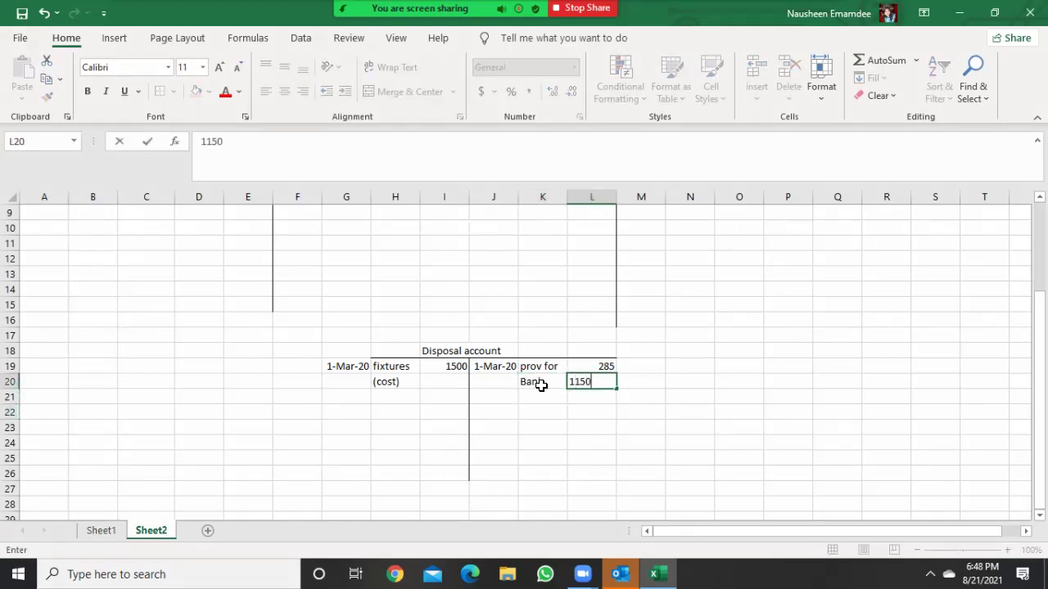
pyautogui.press('Return')
pyautogui.click(520, 428)
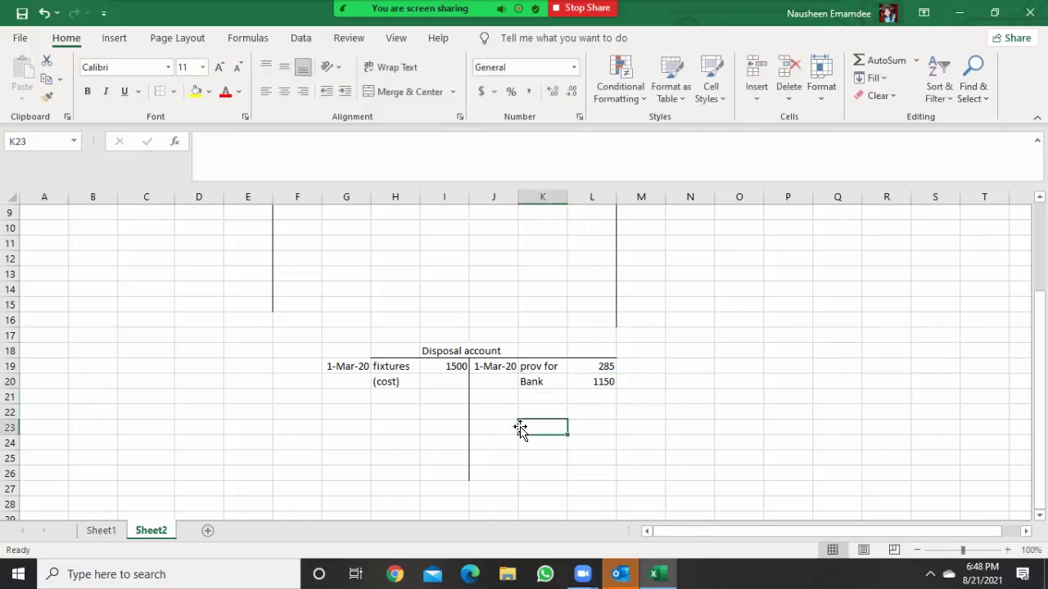
# Review the entries in the Fixtures and Fittings and Provision for depreciation accounts above the Disposal account
pyautogui.press('Up')
pyautogui.press('Up')
pyautogui.press('Up')
pyautogui.press('Up')
pyautogui.press('Up')
pyautogui.press('Up')
pyautogui.press('Up')
pyautogui.press('Up')
pyautogui.press('Up')
pyautogui.press('Up')
pyautogui.press('Up')
pyautogui.press('Up')
pyautogui.press('Up')
pyautogui.press('Up')
pyautogui.press('Up')
pyautogui.press('Up')
pyautogui.press('Up')
pyautogui.press('Up')
pyautogui.press('Up')
pyautogui.press('Up')
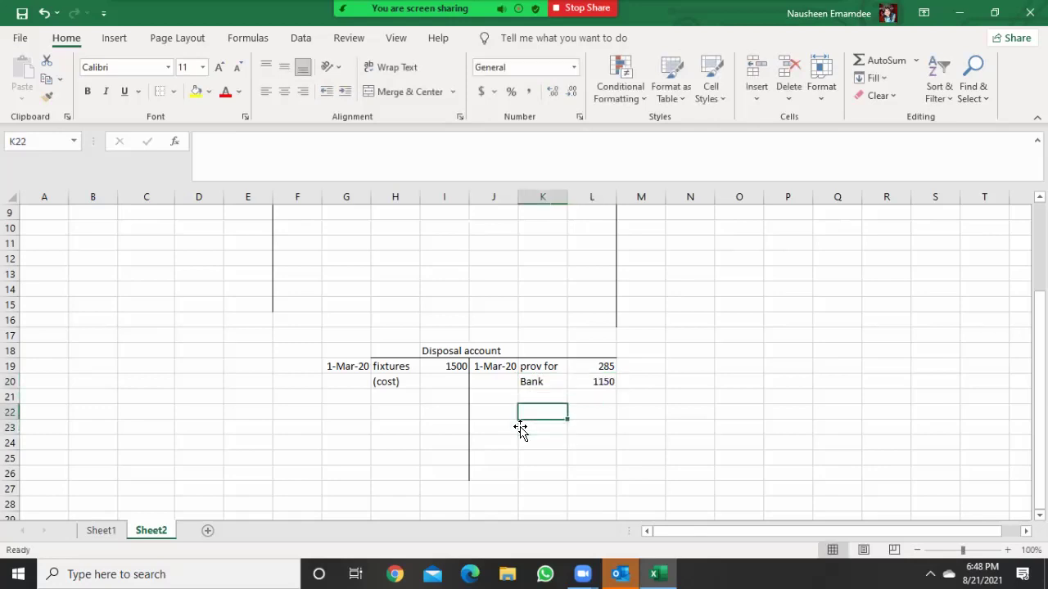
pyautogui.press('Down')
pyautogui.press('Down')
pyautogui.press('Down')
pyautogui.press('Down')
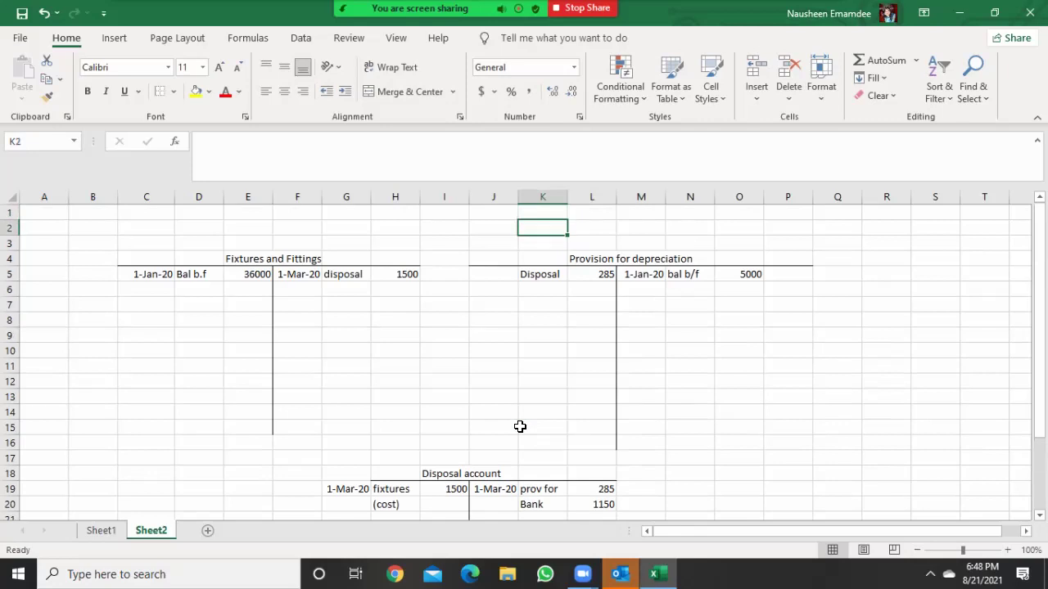
# Apply a Top and Double Bottom Border to the total cells I22 and L22 of the Disposal account
pyautogui.press('Down')
pyautogui.press('Down')
pyautogui.press('Down')
pyautogui.press('Down')
pyautogui.press('Down')
pyautogui.press('Down')
pyautogui.press('Down')
pyautogui.press('Down')
pyautogui.press('Down')
pyautogui.press('Down')
pyautogui.press('Down')
pyautogui.press('Down')
pyautogui.press('Down')
pyautogui.press('Down')
pyautogui.press('Down')
pyautogui.press('Down')
pyautogui.press('Down')
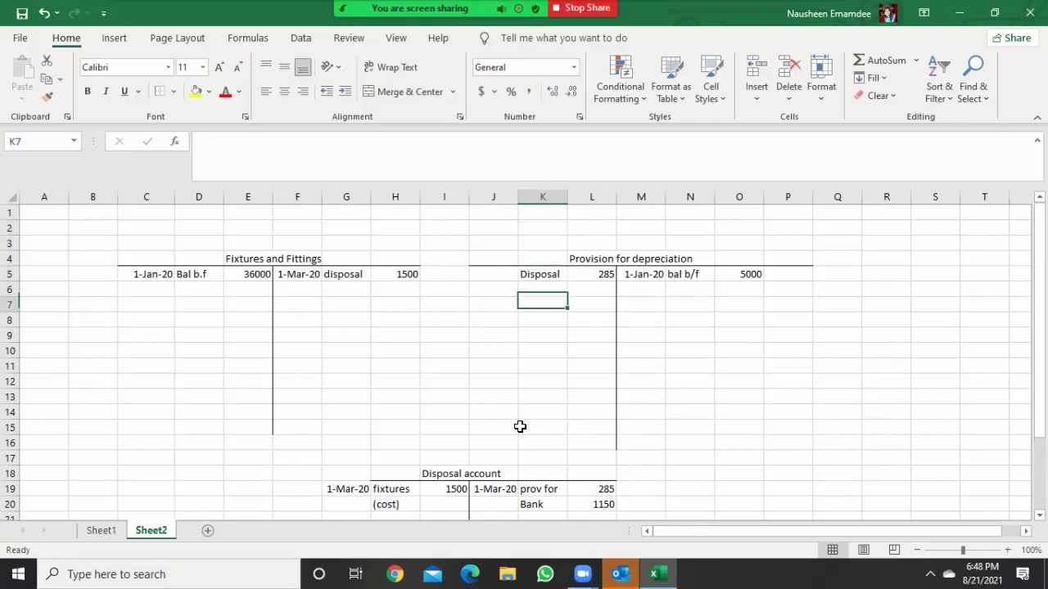
pyautogui.press('Down')
pyautogui.press('Down')
pyautogui.press('Down')
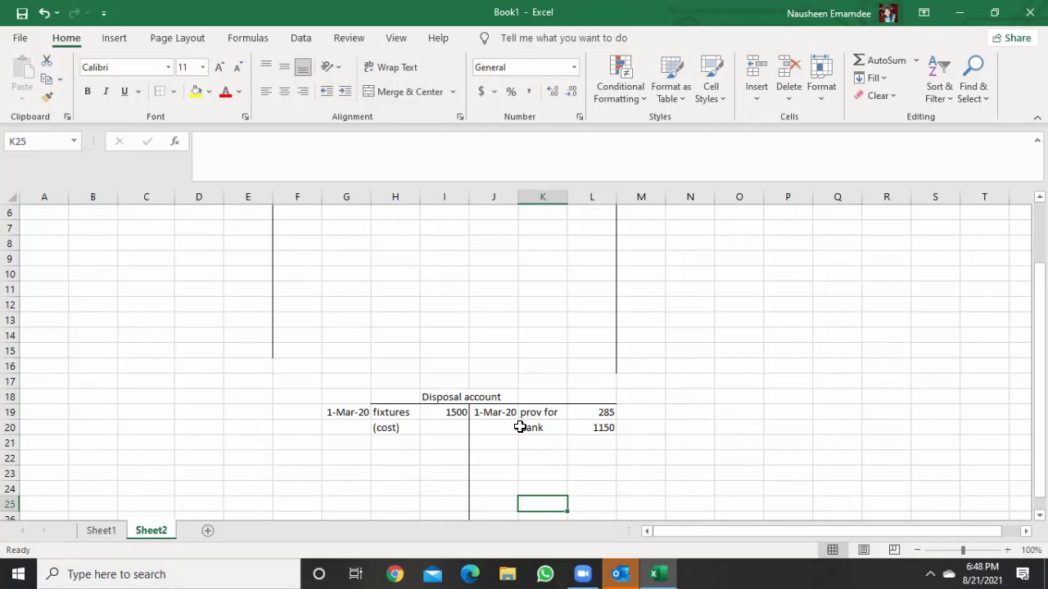
pyautogui.press('Down')
pyautogui.press('Down')
pyautogui.press('Down')
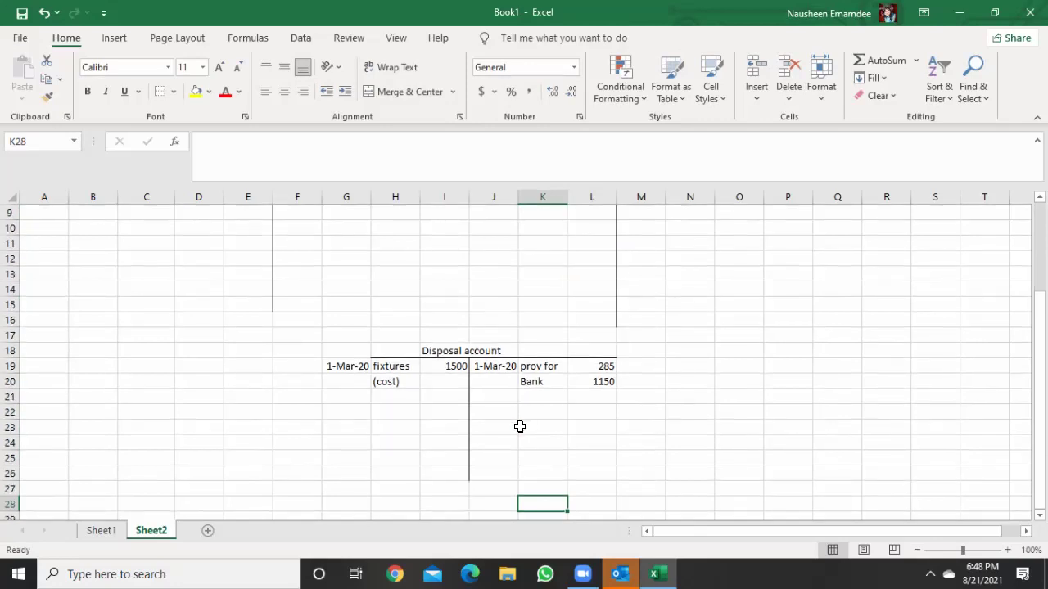
pyautogui.click(455, 413)
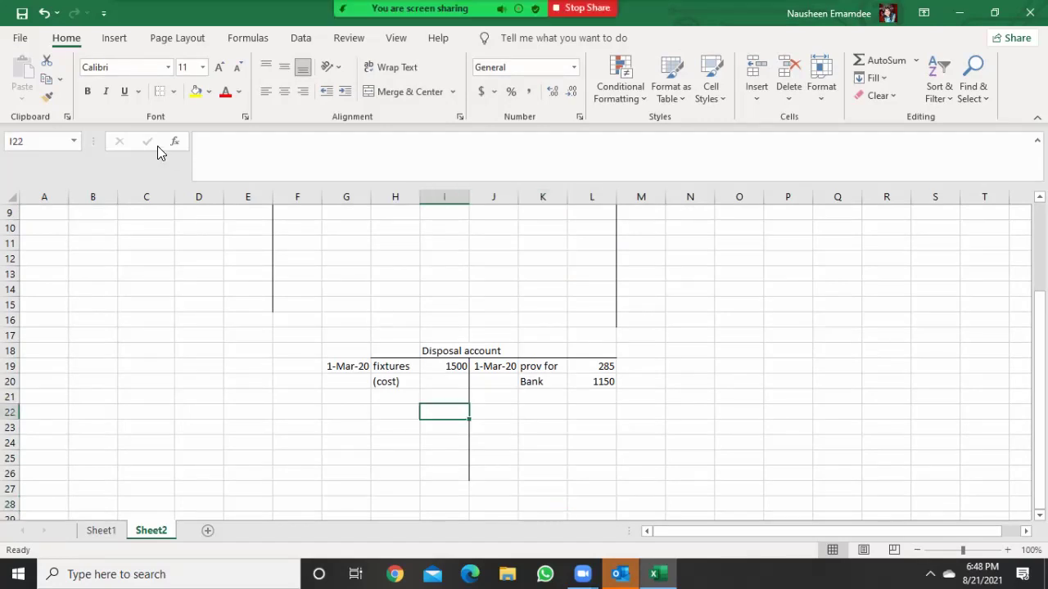
pyautogui.click(174, 91)
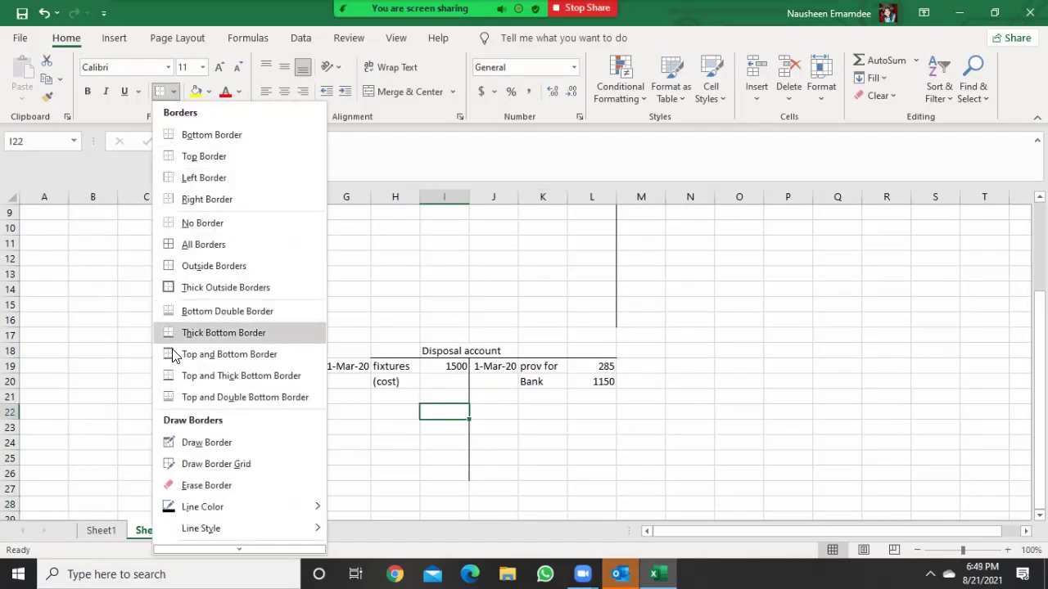
pyautogui.click(175, 396)
pyautogui.click(635, 438)
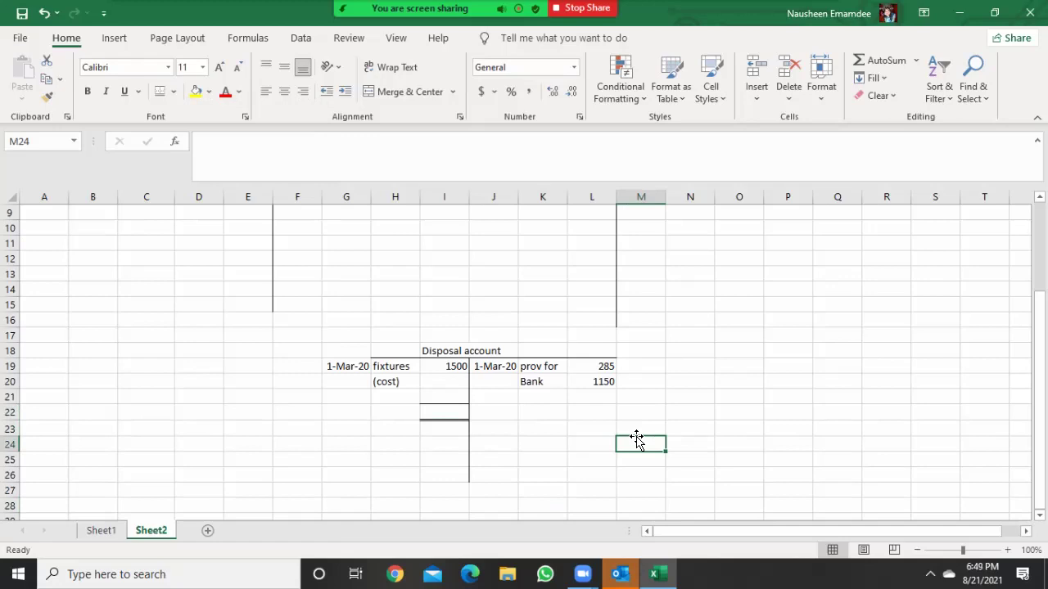
pyautogui.click(582, 410)
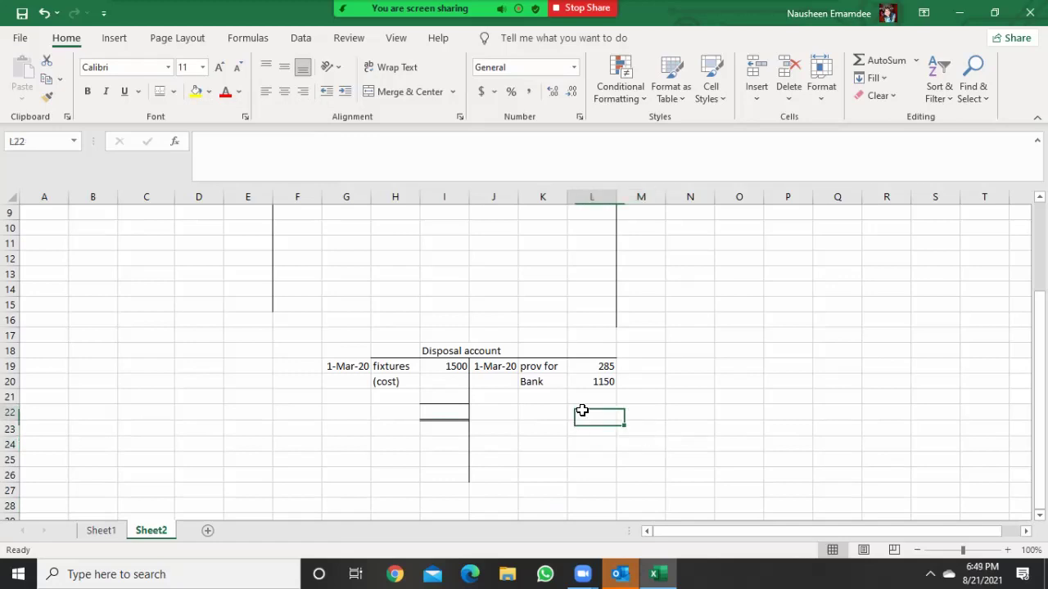
pyautogui.click(162, 95)
pyautogui.click(755, 353)
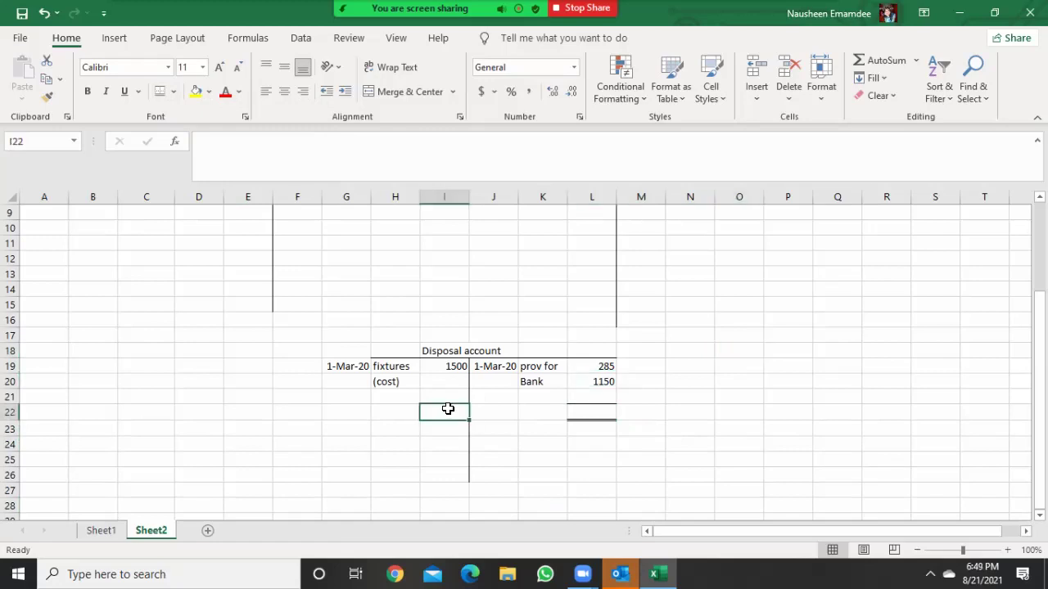
# Enter the total 1500 in I22 and L22 on both sides of the Disposal account
pyautogui.write('1500')
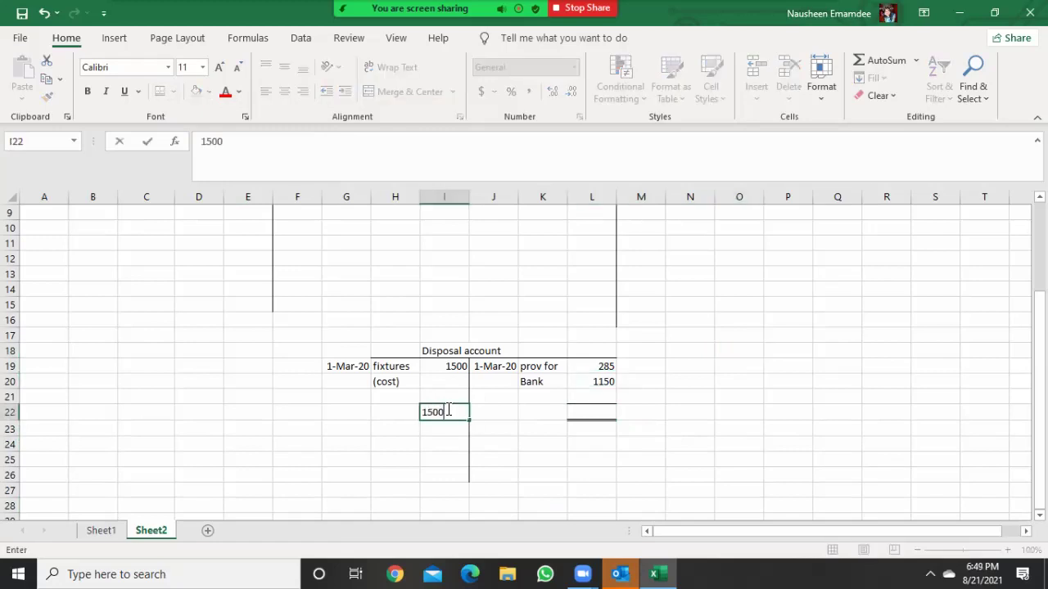
pyautogui.press('Tab')
pyautogui.press('Tab')
pyautogui.press('Tab')
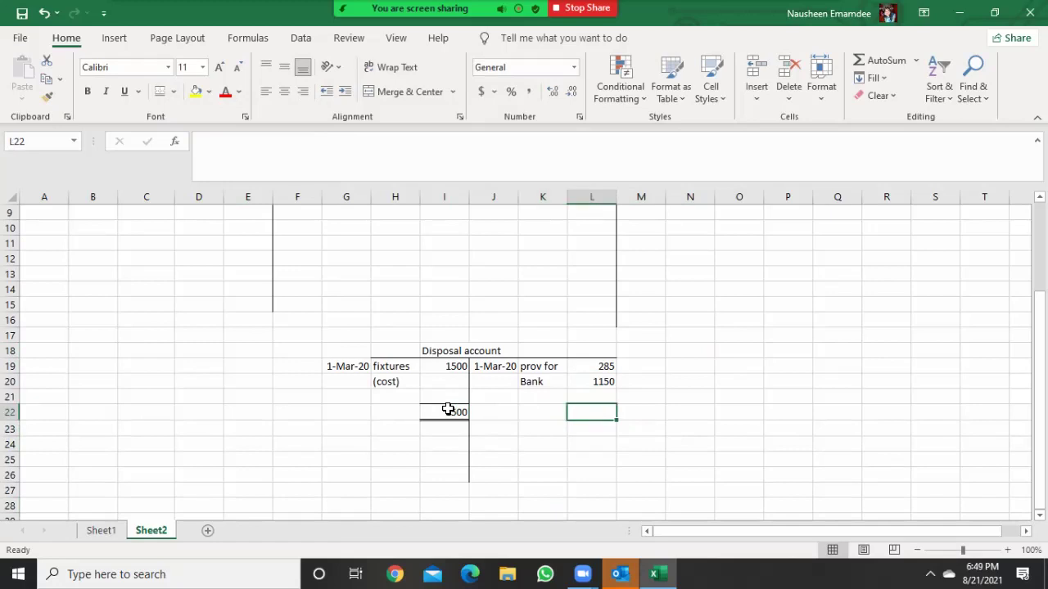
pyautogui.write('1500')
pyautogui.press('Up')
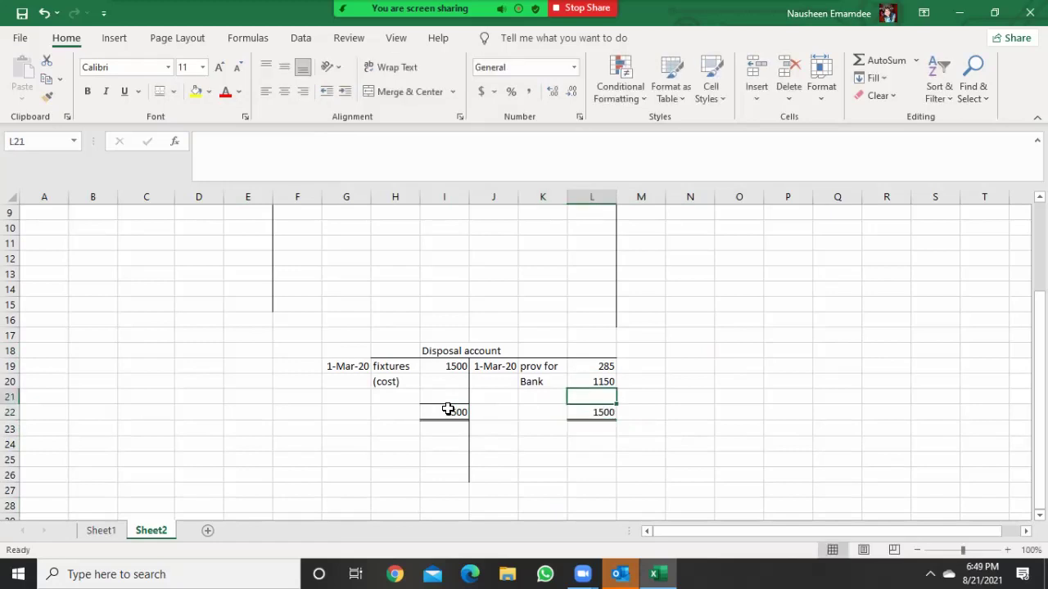
# Calculate the Disposal account's balancing figure in L21 with the formula =L22-(L19+L20)
pyautogui.write('=')
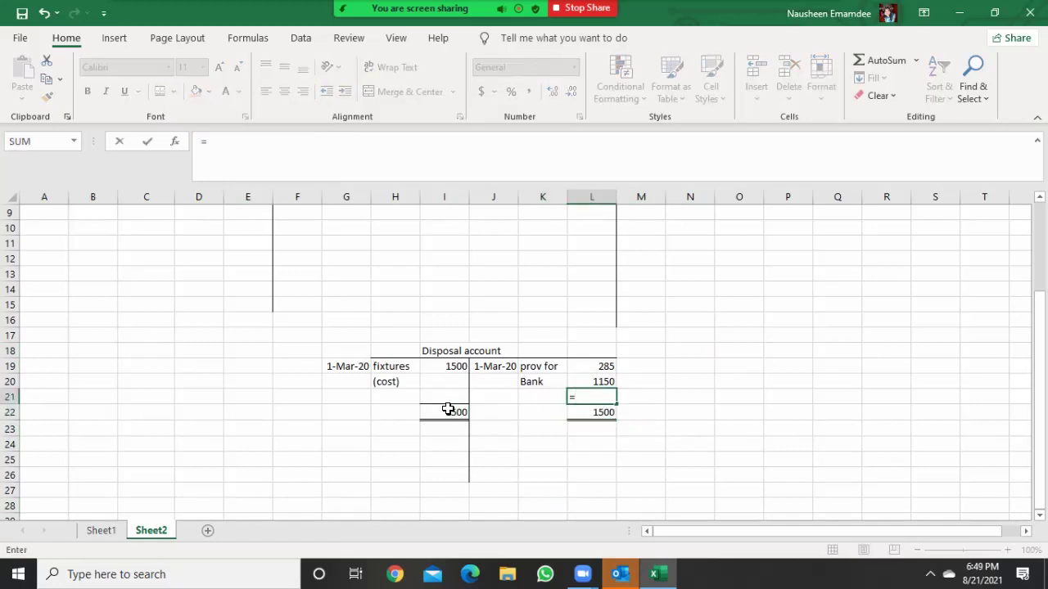
pyautogui.press('Down')
pyautogui.write('-(')
pyautogui.press('Up')
pyautogui.press('Up')
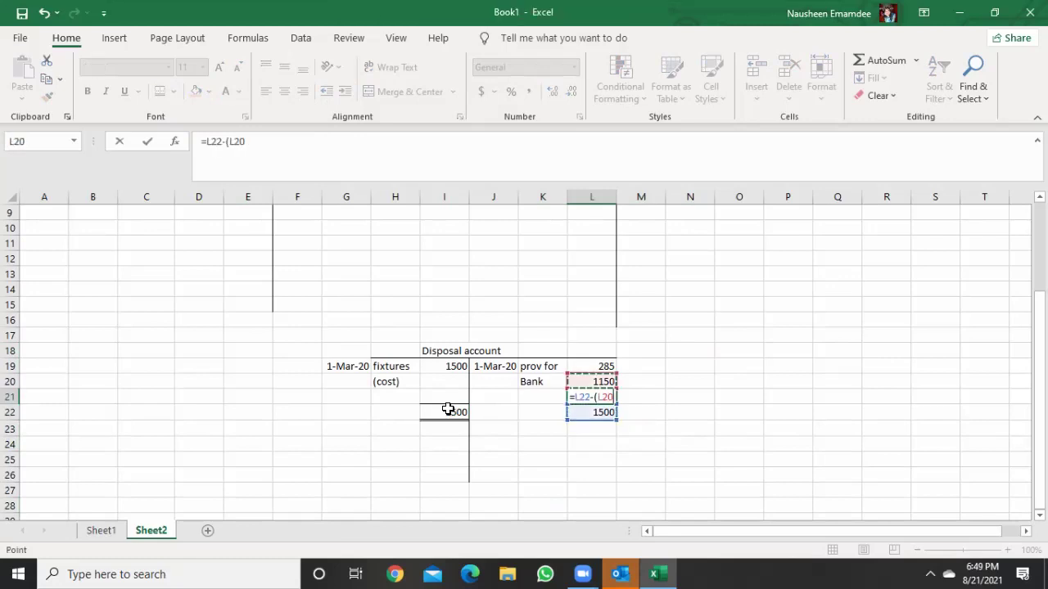
pyautogui.write('+')
pyautogui.press('Up')
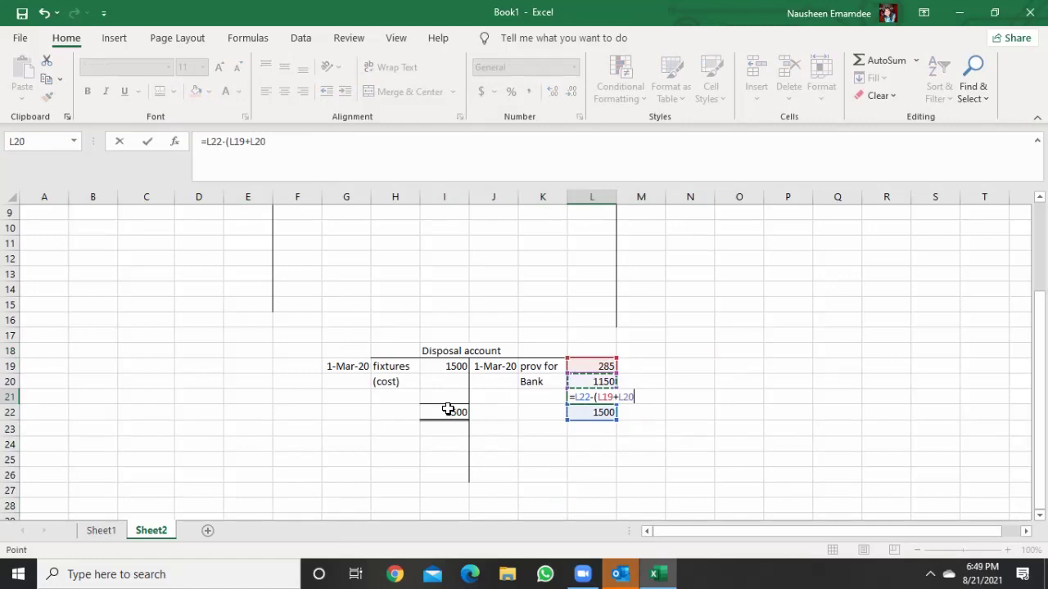
pyautogui.write(')')
pyautogui.press('Return')
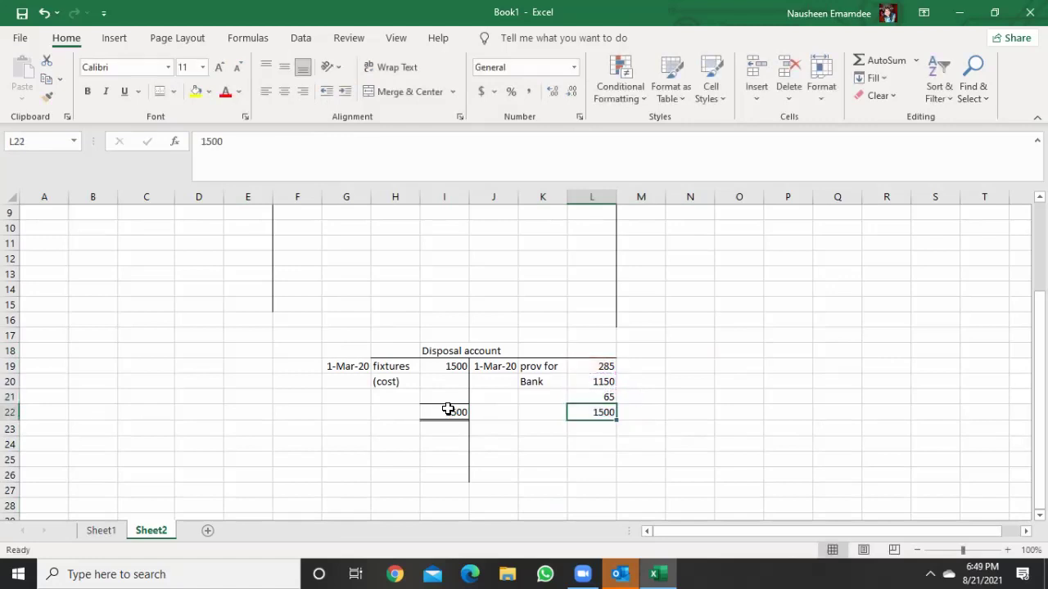
# Label the balancing figure "Income statement" in K21 and widen column K to fit the full text
pyautogui.click(612, 396)
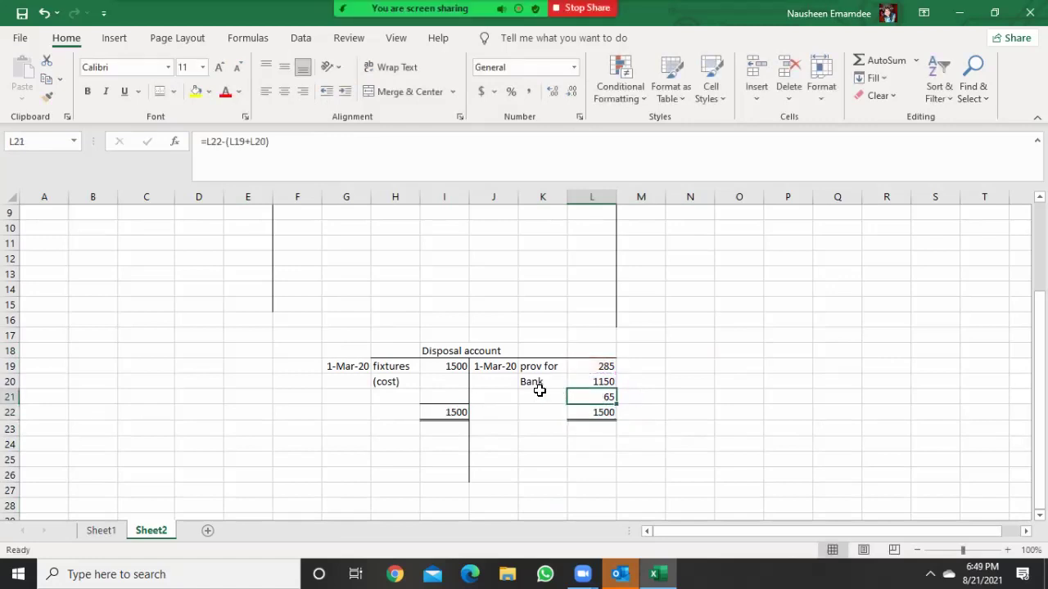
pyautogui.click(540, 397)
pyautogui.write('Income')
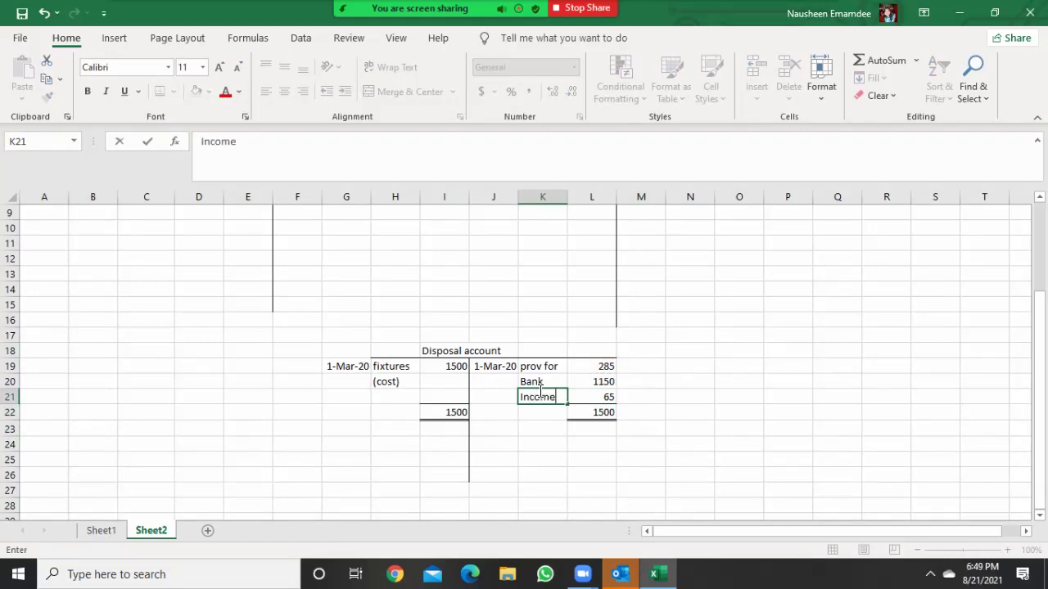
pyautogui.write(' statement')
pyautogui.click(543, 429)
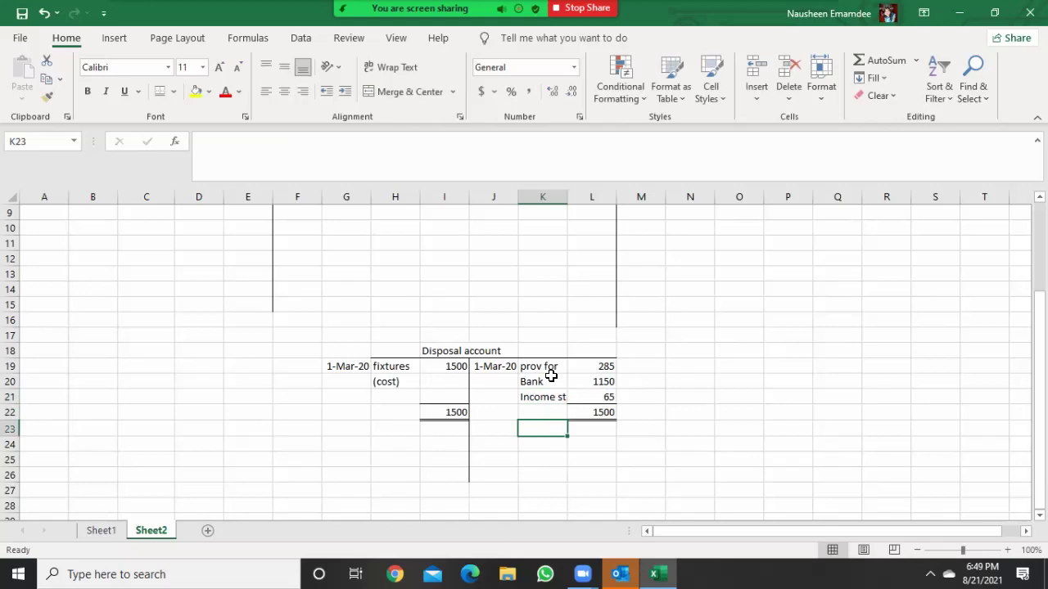
pyautogui.moveTo(568, 198); pyautogui.dragTo(611, 197)
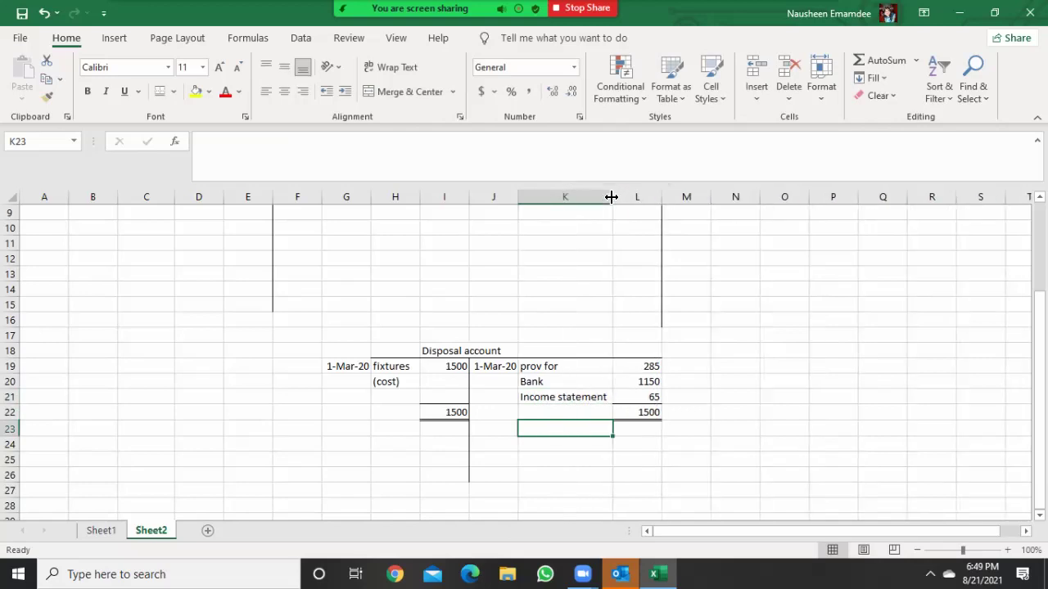
pyautogui.click(550, 398)
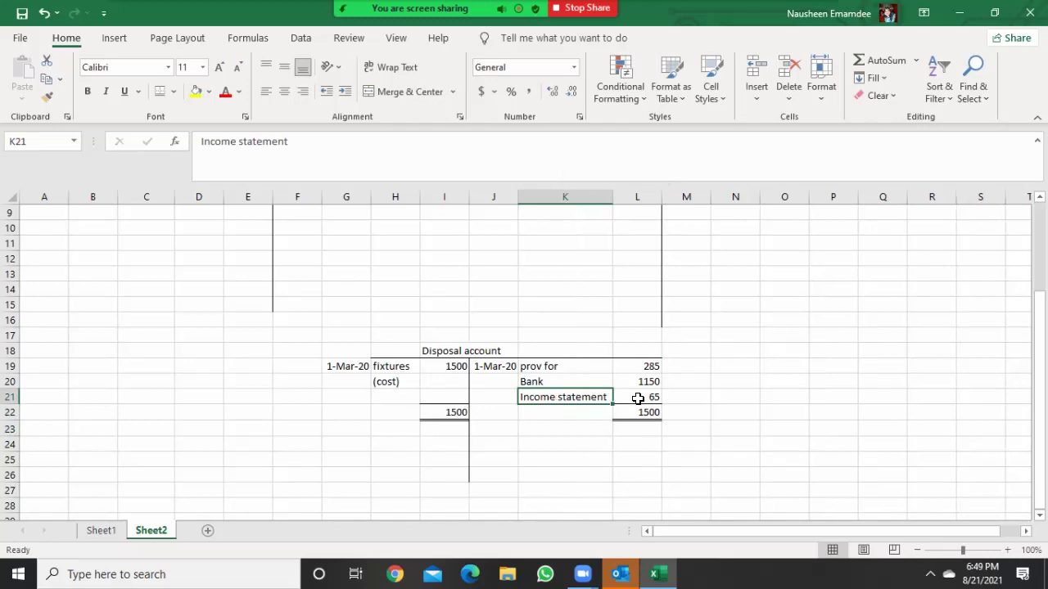
# Enter the note "Debit income statement" in N21 beside the Disposal account's balancing figure
pyautogui.click(733, 396)
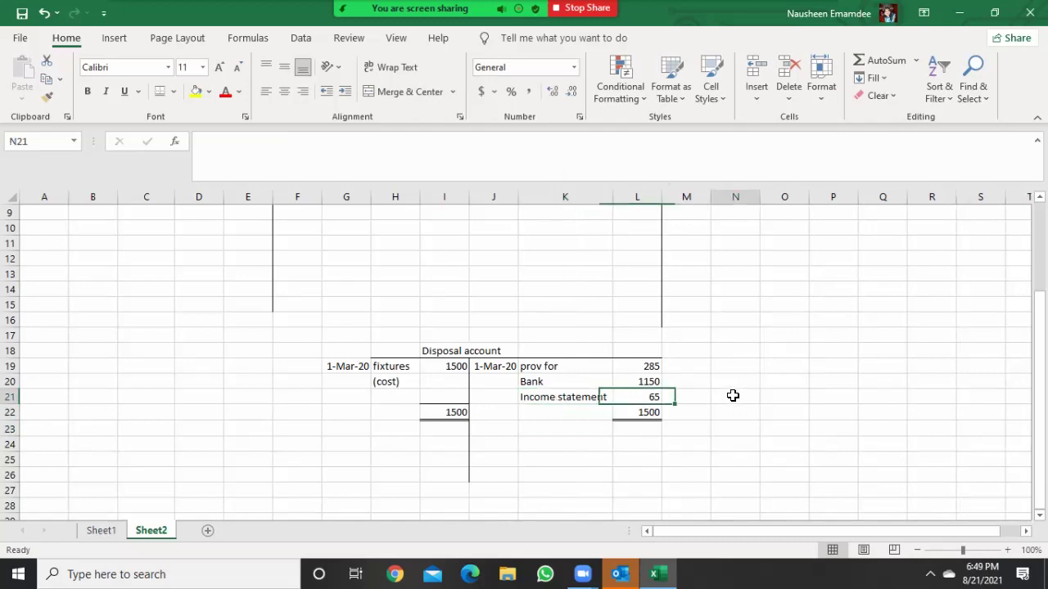
pyautogui.write('Debit inc')
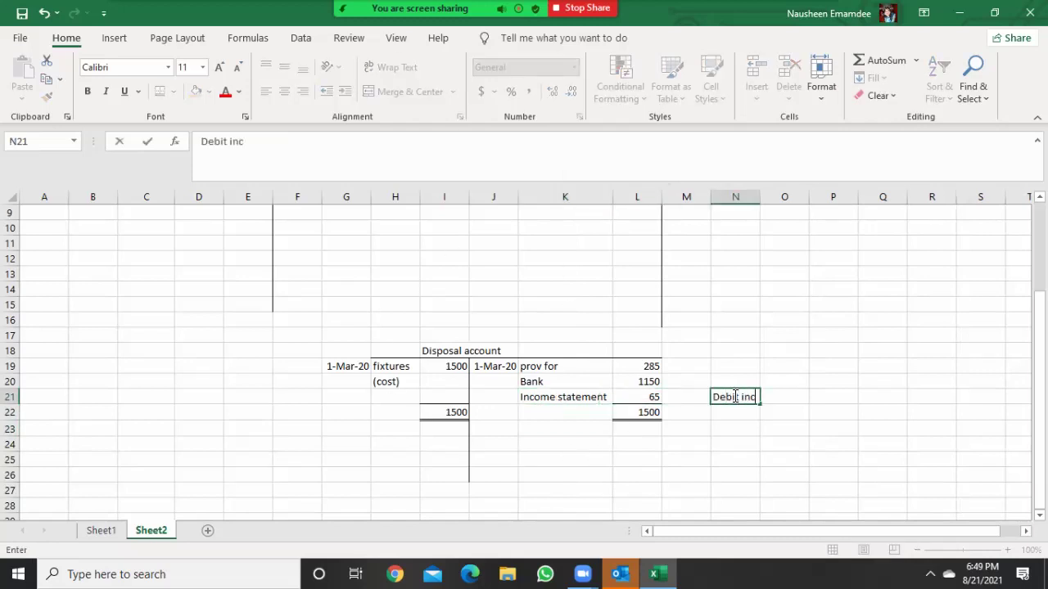
pyautogui.write('ome statement')
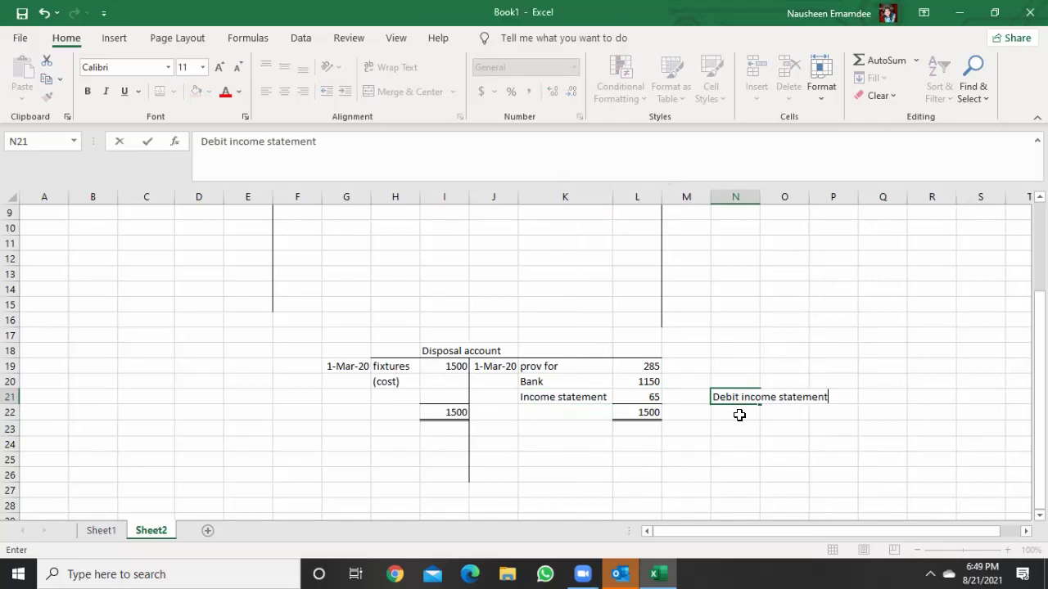
# Enter the note "(Loss on disposal(" in N22 below the income statement note
pyautogui.click(739, 414)
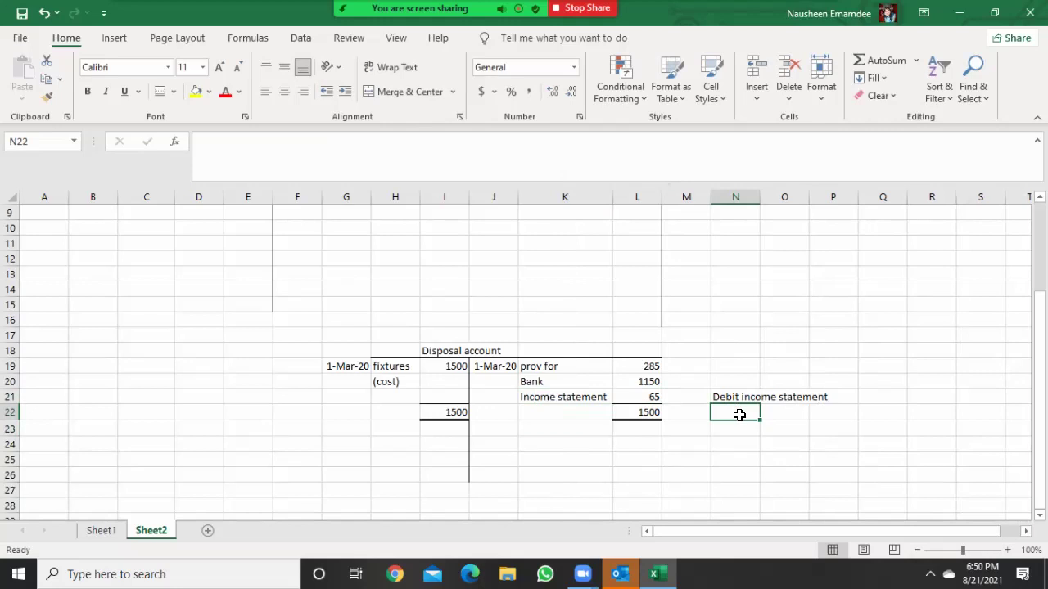
pyautogui.write('(Loss')
pyautogui.write(' on dispi')
pyautogui.write('os')
pyautogui.press('BackSpace')
pyautogui.press('BackSpace')
pyautogui.press('BackSpace')
pyautogui.write('osa')
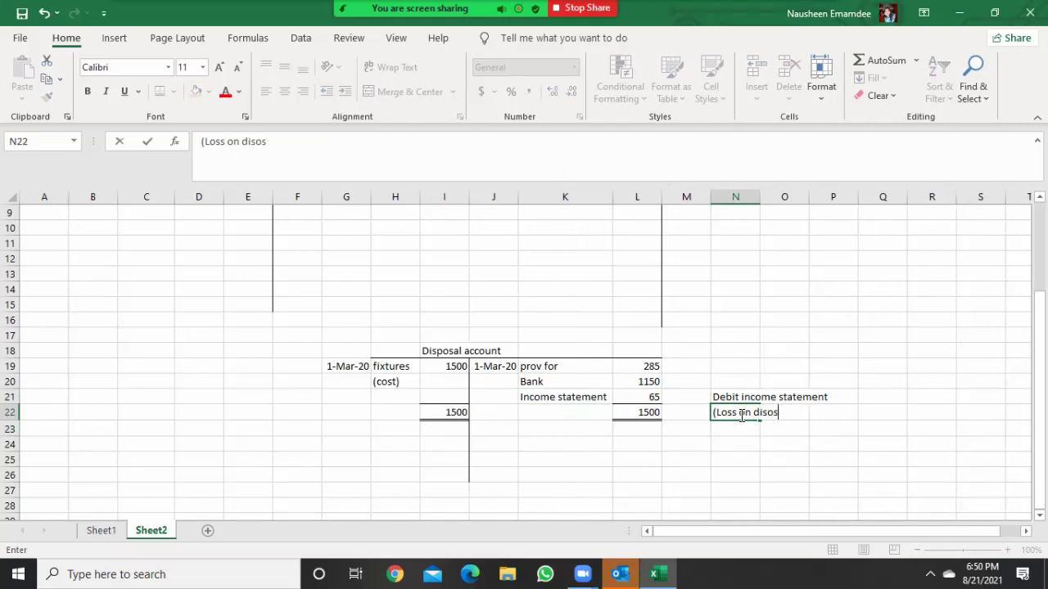
pyautogui.press('BackSpace')
pyautogui.press('BackSpace')
pyautogui.press('BackSpace')
pyautogui.press('BackSpace')
pyautogui.write('posal')
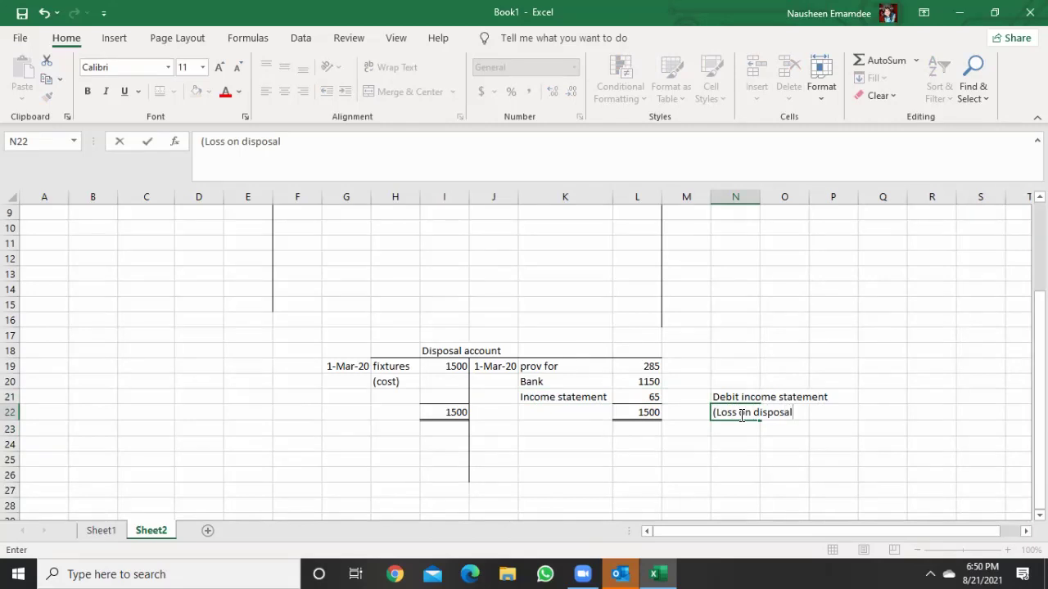
pyautogui.write('(')
pyautogui.click(393, 394)
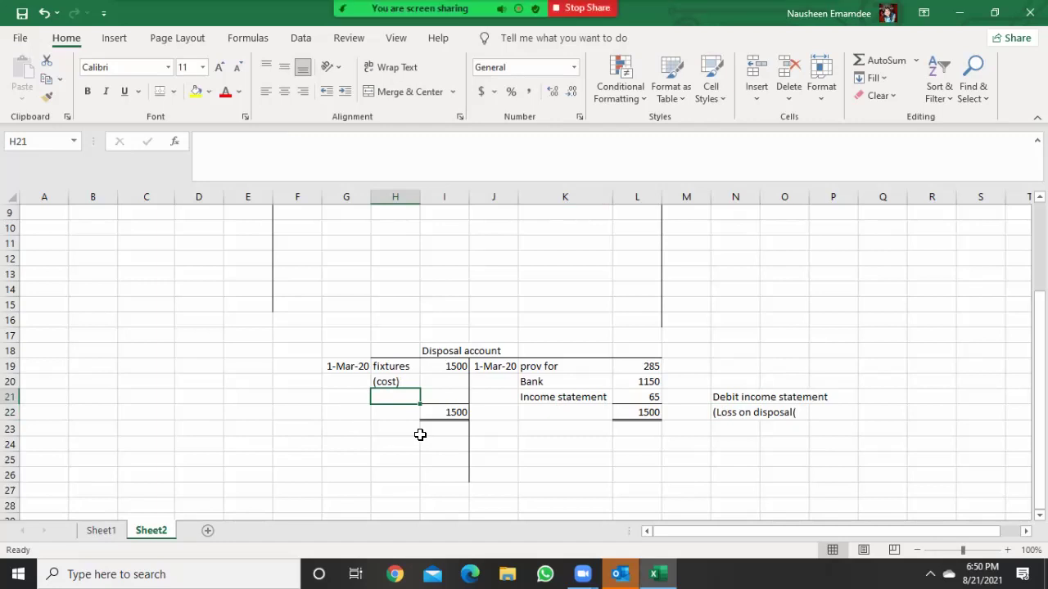
# Make the "Income statement" label in K21 of the Disposal account bold
pyautogui.click(595, 397)
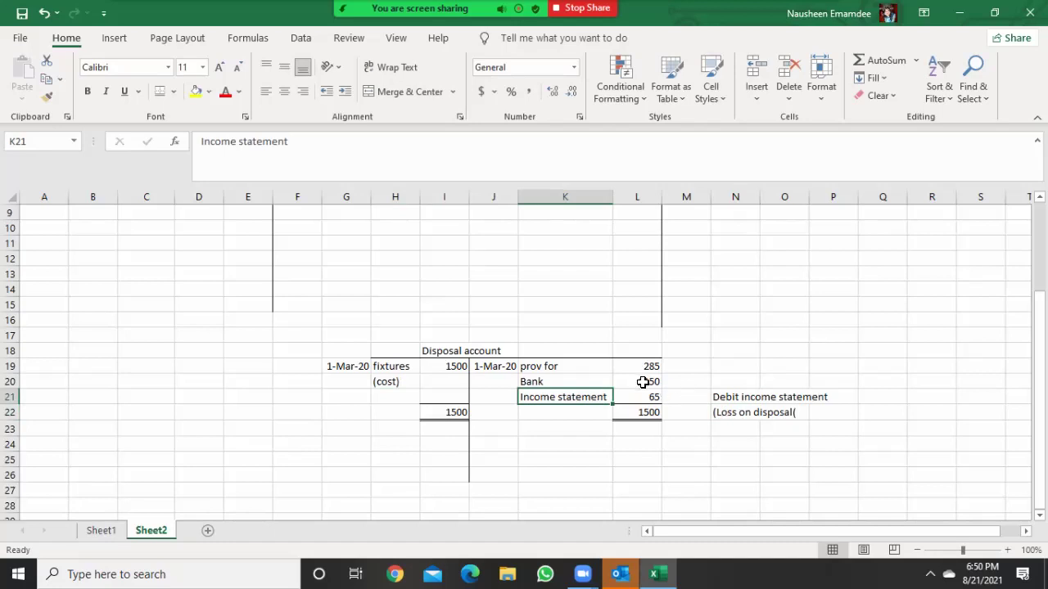
pyautogui.hotkey('ctrl', 'b')
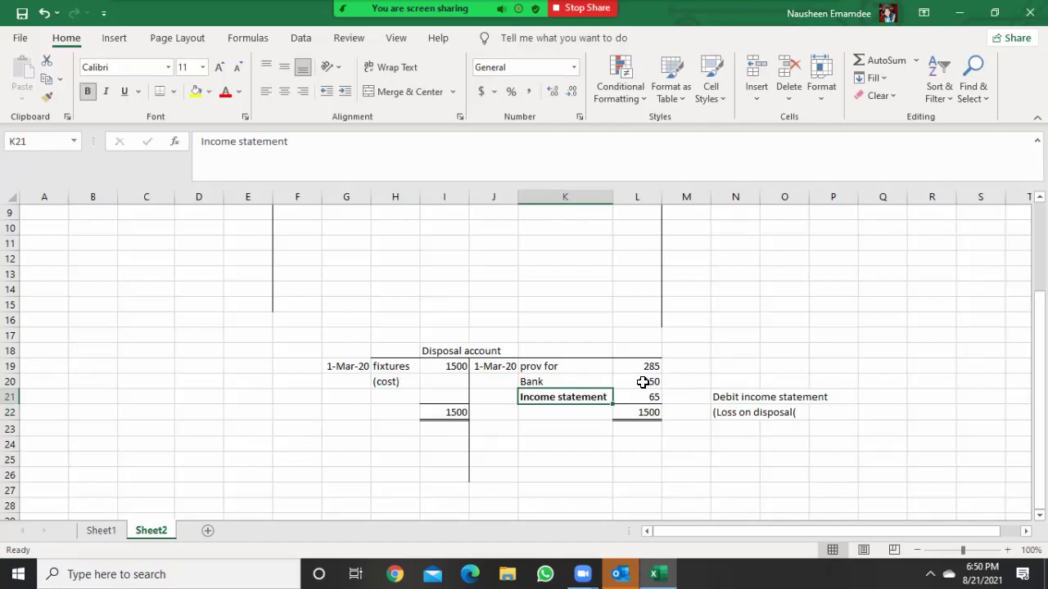
pyautogui.click(339, 412)
pyautogui.press('Up')
pyautogui.press('Up')
pyautogui.press('Down')
pyautogui.press('Right')
pyautogui.press('Right')
pyautogui.press('Right')
pyautogui.press('Right')
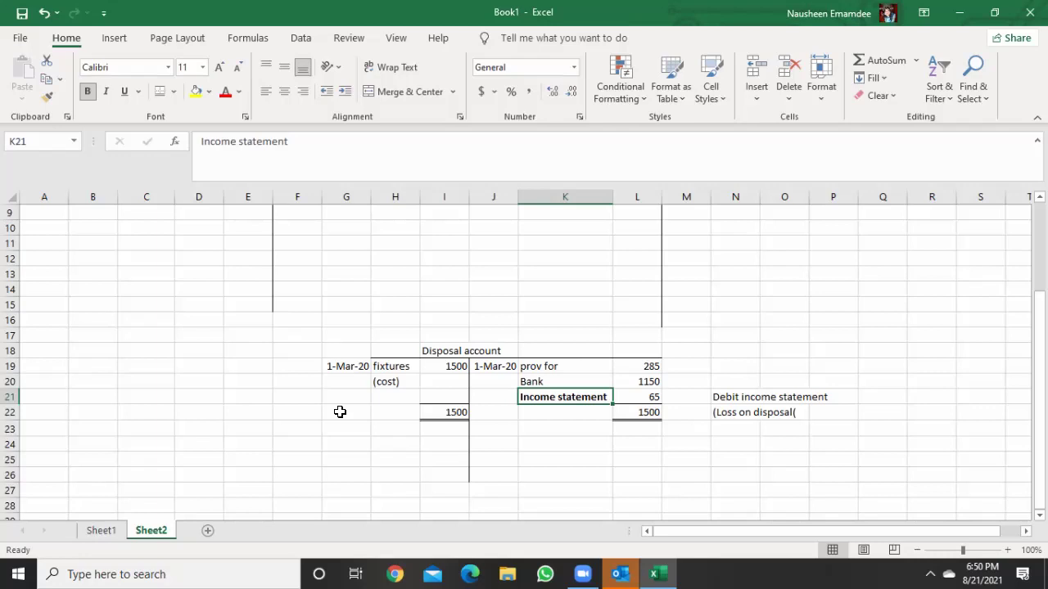
pyautogui.moveTo(584, 16)
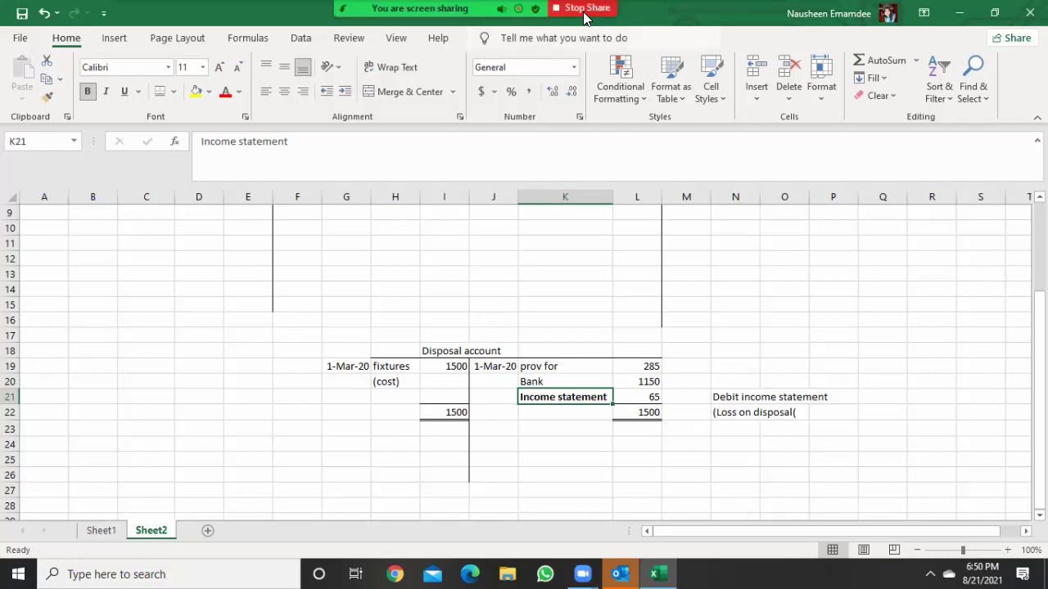
pyautogui.moveTo(818, 31)
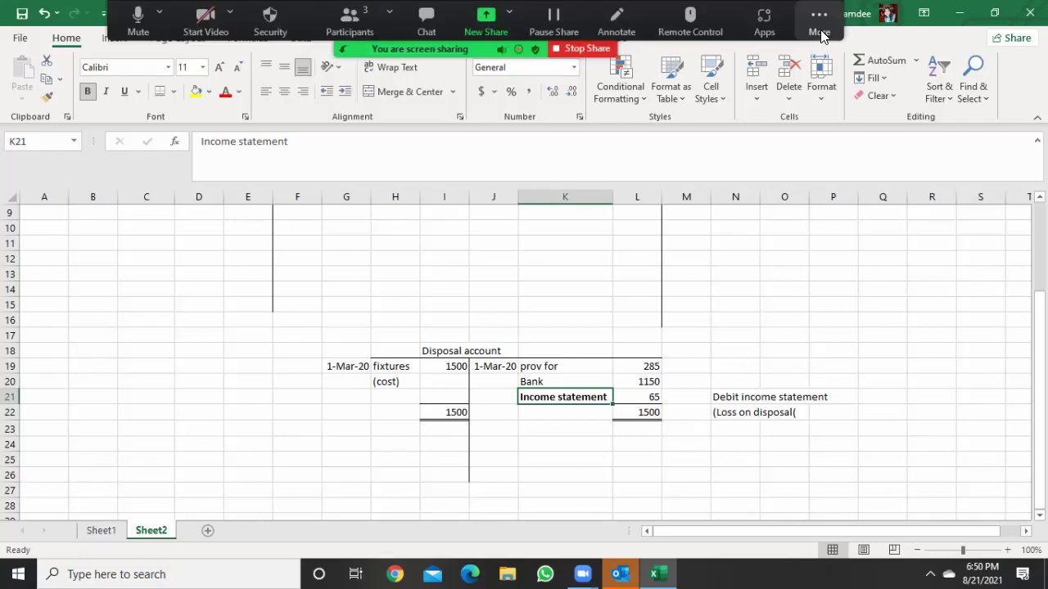